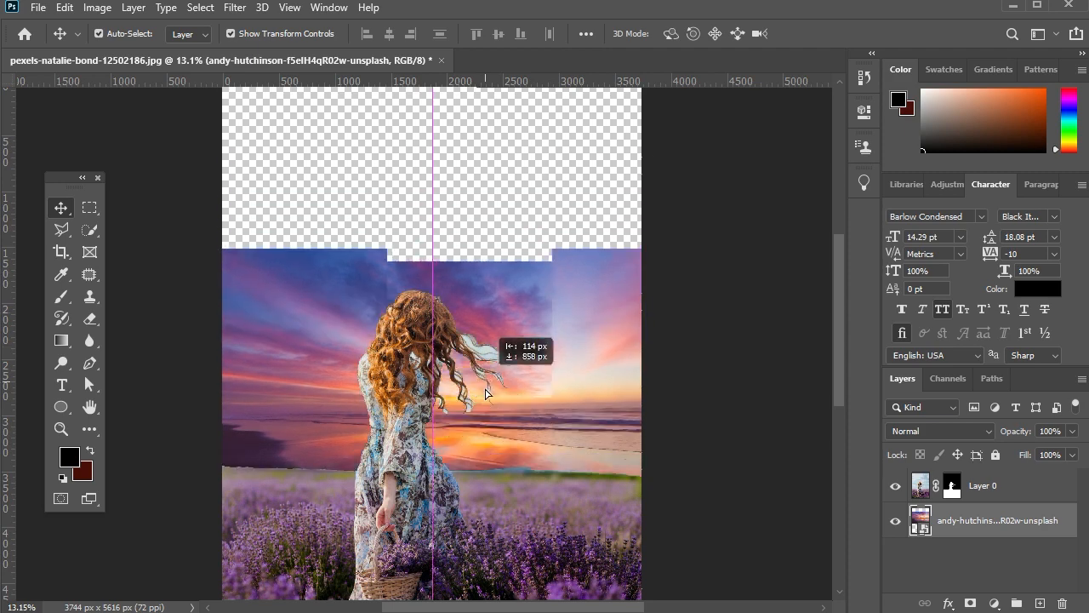
# Step: Stretch the sunset sky layer to about 119.94% width and 214.27% height so it covers the canvas behind the woman
pyautogui.moveTo(433, 286); pyautogui.dragTo(442, 138)
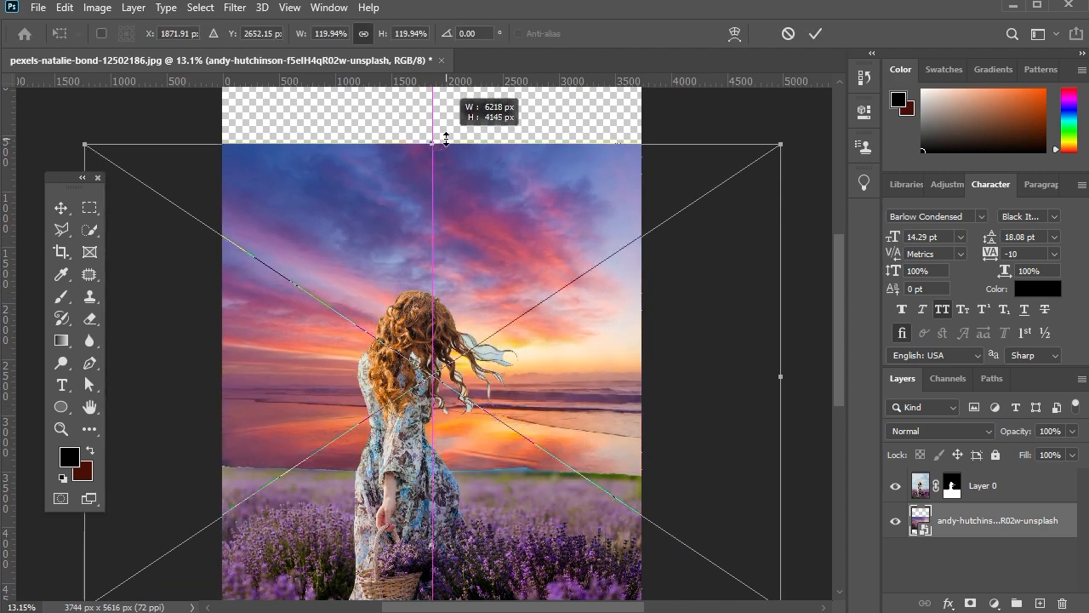
pyautogui.moveTo(468, 213); pyautogui.dragTo(465, 299)
pyautogui.moveTo(426, 244); pyautogui.dragTo(428, 77)
pyautogui.scroll(-2, 507, 213)
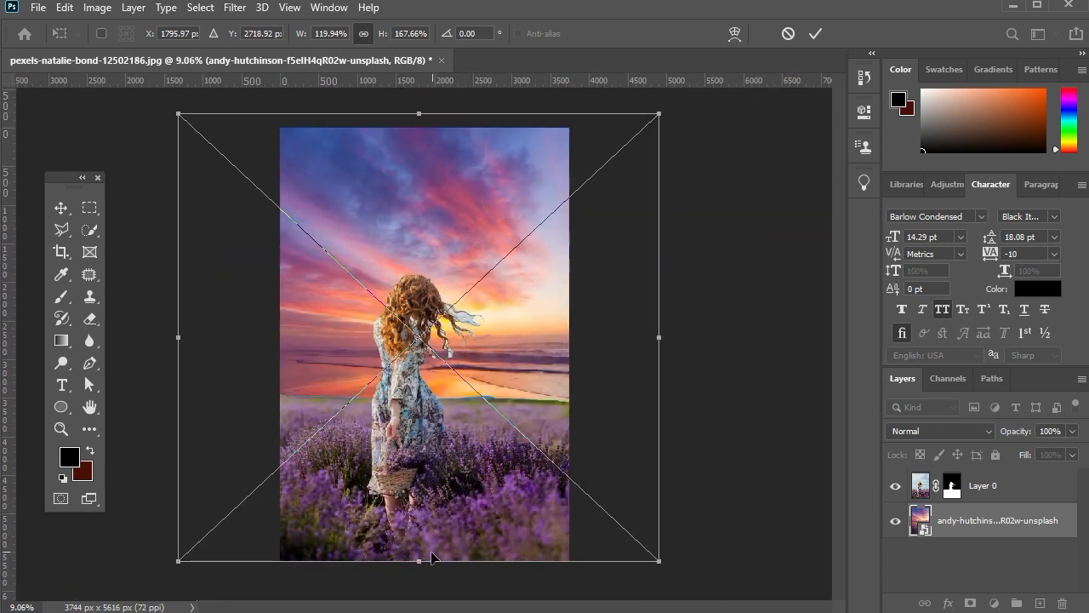
pyautogui.moveTo(432, 557); pyautogui.dragTo(433, 609)
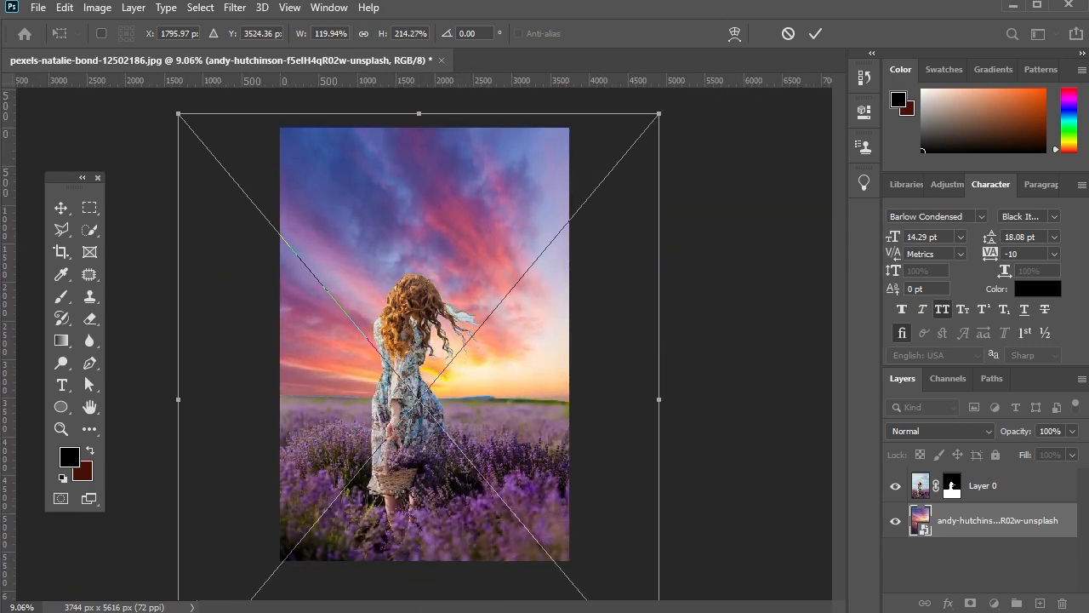
pyautogui.press('Return')
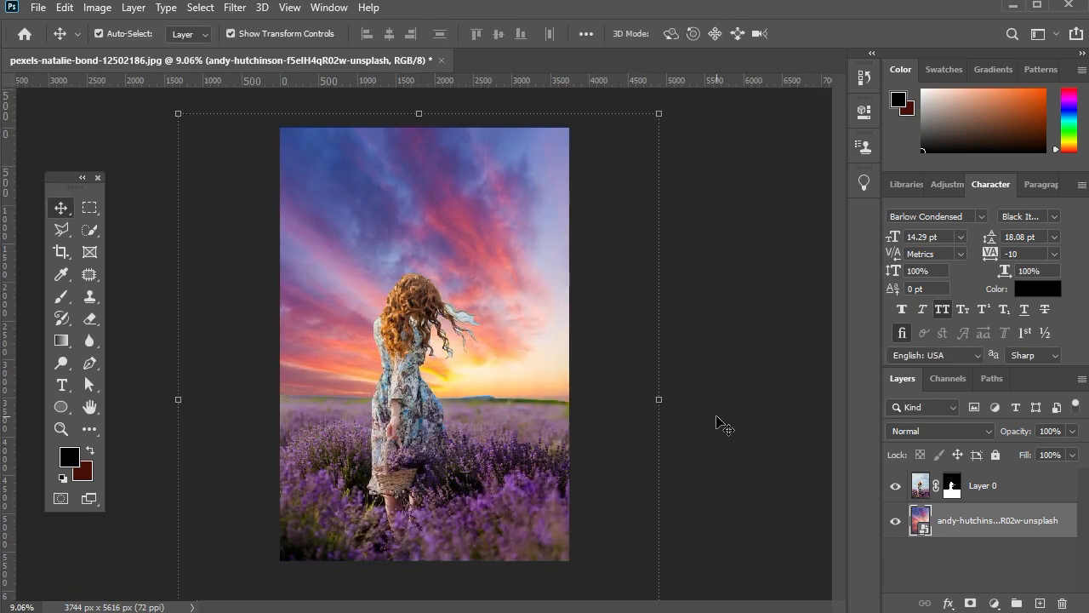
# Step: Open Select and Mask for Layer 0 and show the masked areas as a red overlay at 65% opacity
pyautogui.click(615, 418)
pyautogui.scroll(2, 409, 398)
pyautogui.click(189, 12)
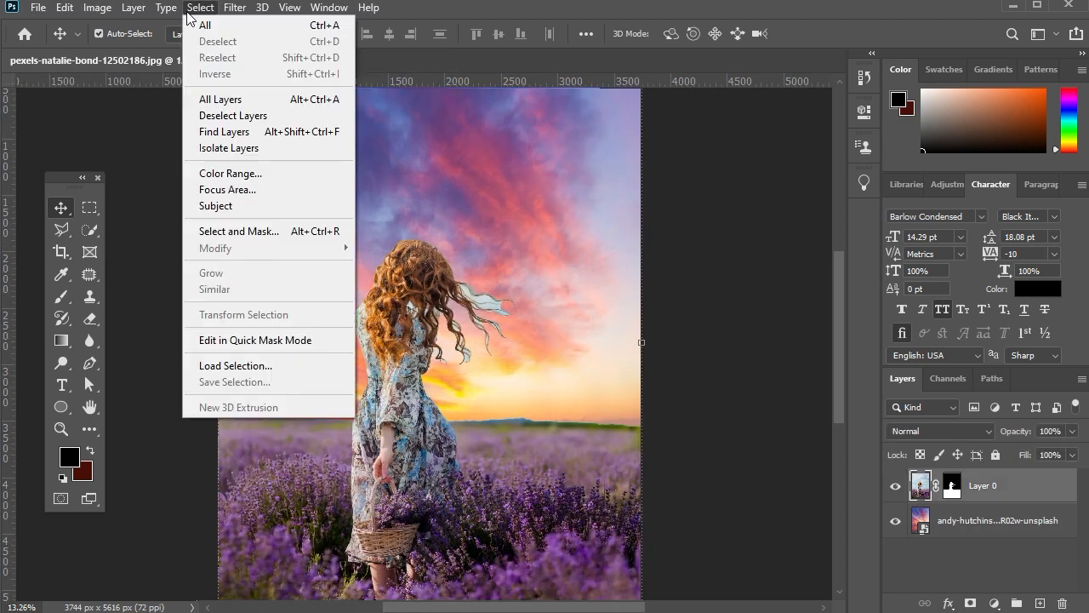
pyautogui.click(298, 231)
pyautogui.moveTo(955, 201); pyautogui.dragTo(967, 196)
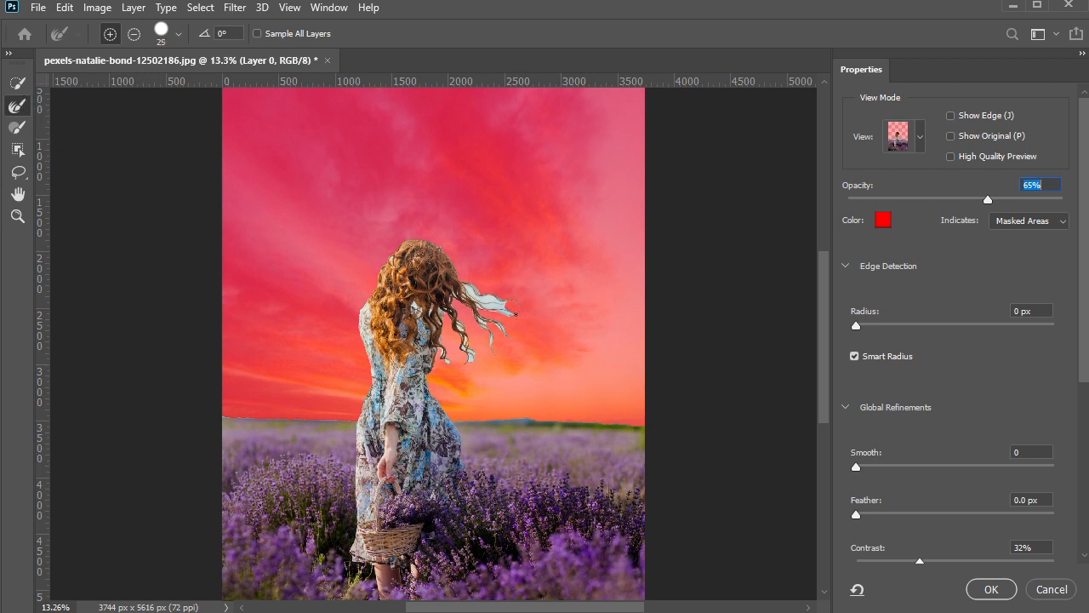
# Step: Paint over the windblown hair strands and their pale fringes with the Refine Edge Brush at size 300
pyautogui.press(']')
pyautogui.press(']')
pyautogui.press(']')
pyautogui.press(']')
pyautogui.press(']')
pyautogui.press(']')
pyautogui.press(']')
pyautogui.press(']')
pyautogui.press(']')
pyautogui.press(']')
pyautogui.press(']')
pyautogui.press(']')
pyautogui.press(']')
pyautogui.press(']')
pyautogui.press(']')
pyautogui.press(']')
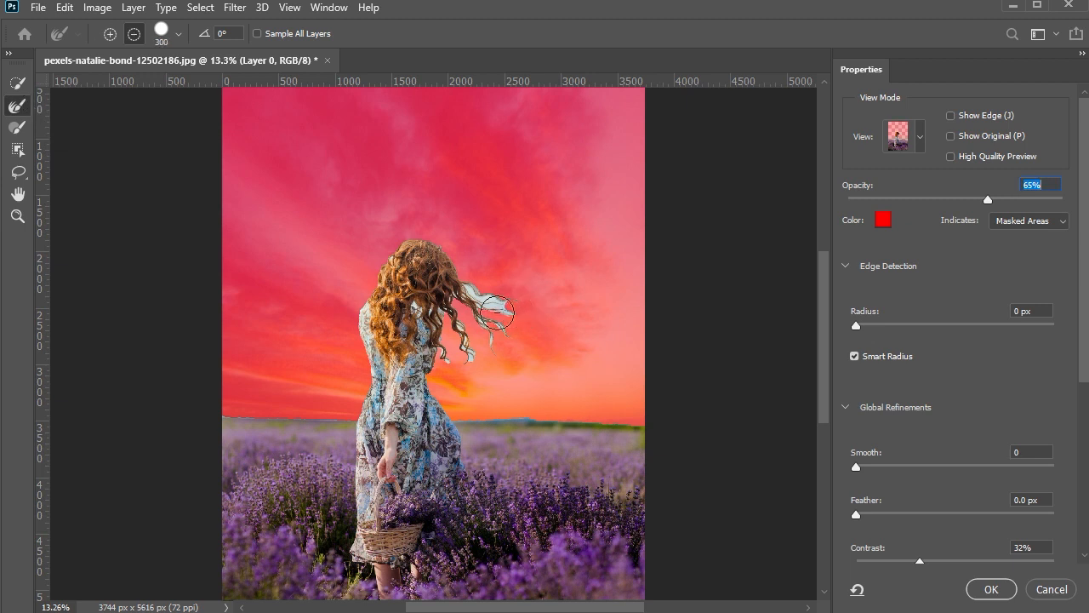
pyautogui.click(17, 216)
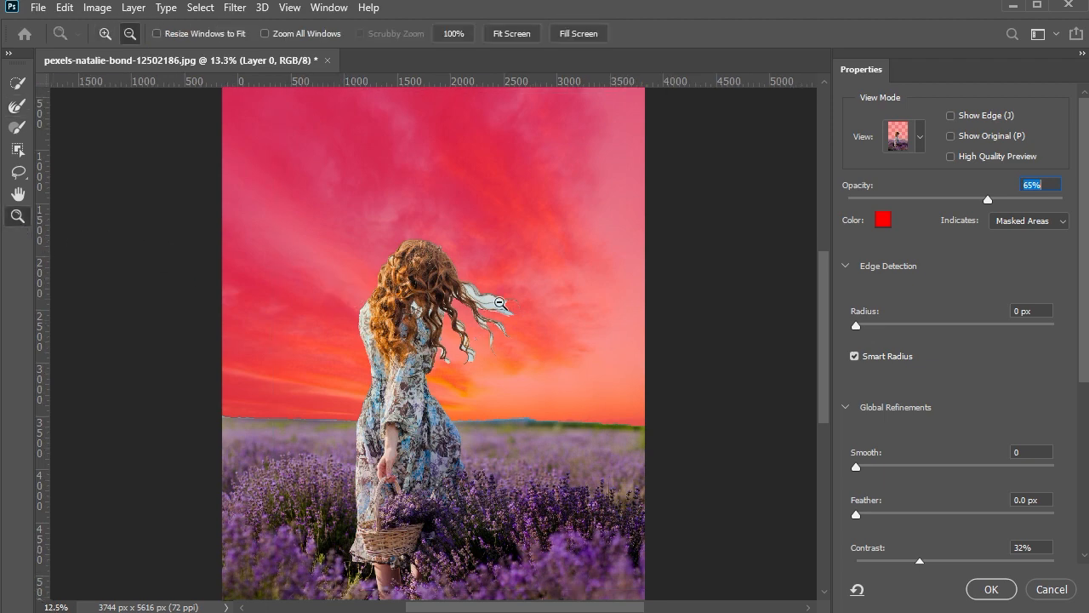
pyautogui.click(483, 302)
pyautogui.click(483, 302)
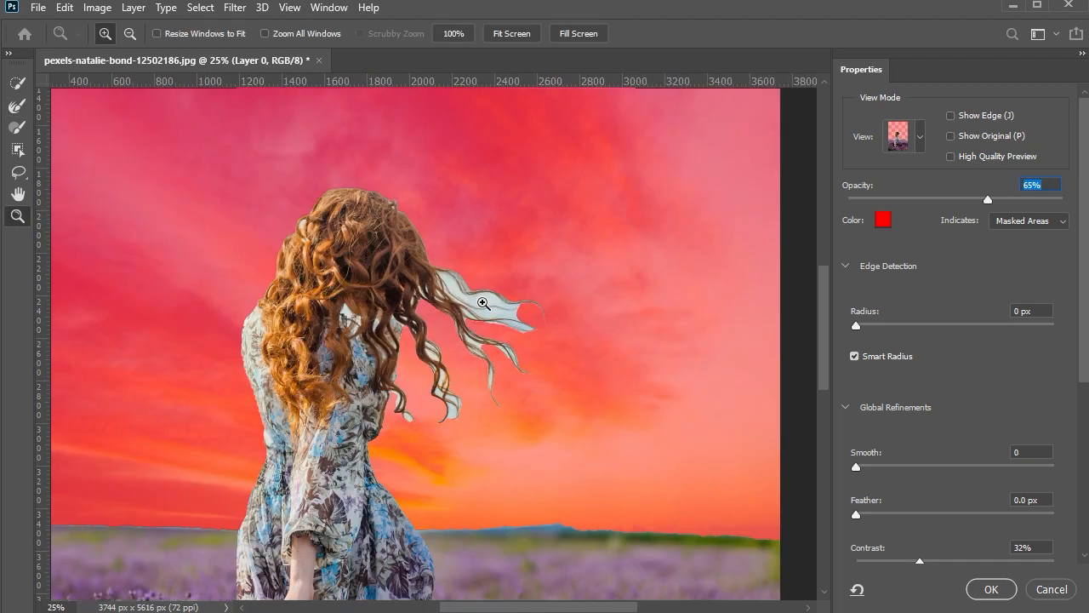
pyautogui.click(482, 302)
pyautogui.click(18, 105)
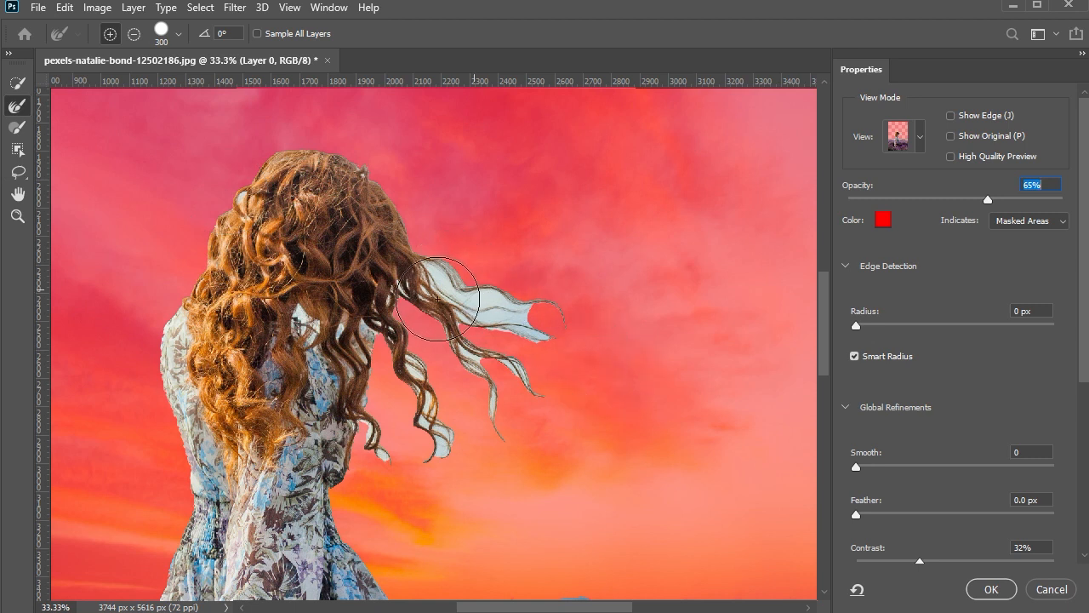
pyautogui.moveTo(437, 299)
pyautogui.mouseDown()
pyautogui.moveTo(506, 411)
pyautogui.moveTo(456, 440)
pyautogui.moveTo(403, 350)
pyautogui.mouseUp()
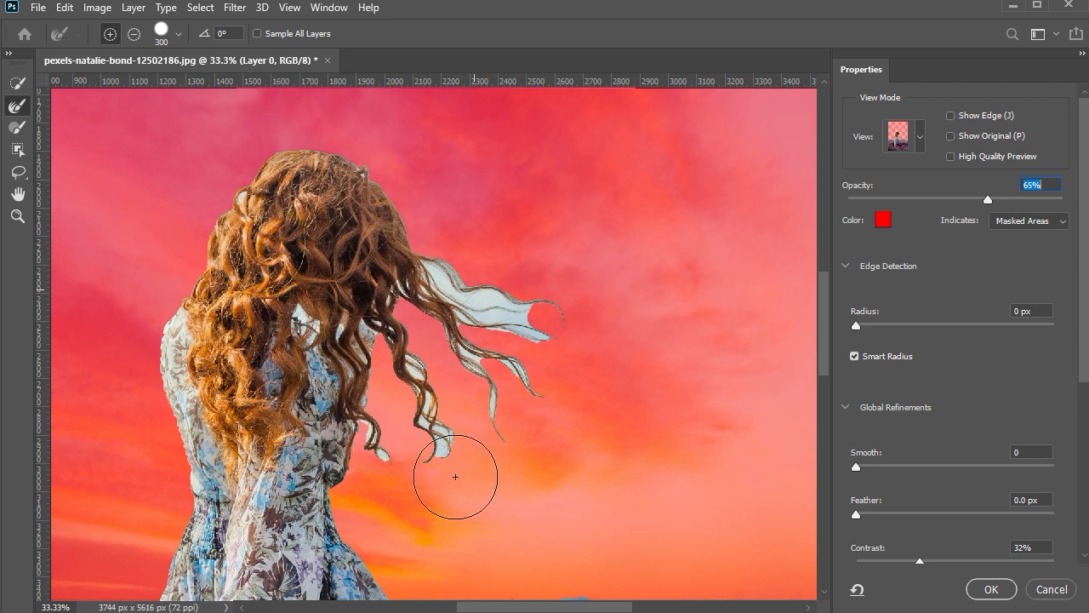
# Step: Refine the remaining hair edges with the brush at size 80, and apply the mask with a 1 px edge detection radius
pyautogui.press('[')
pyautogui.press('[')
pyautogui.press('[')
pyautogui.press('[')
pyautogui.press('[')
pyautogui.press('[')
pyautogui.press('[')
pyautogui.press('[')
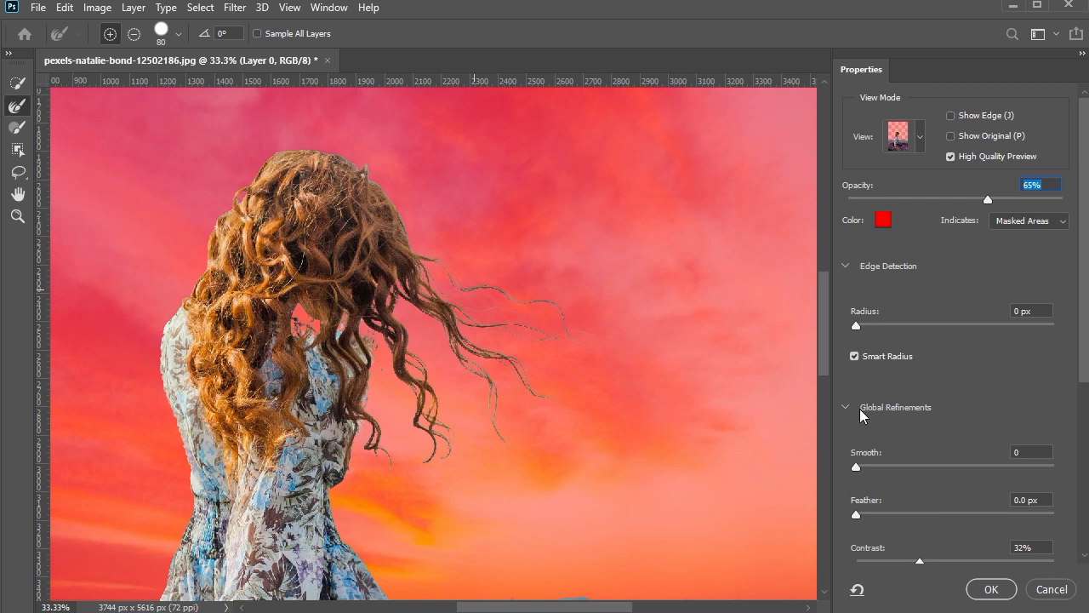
pyautogui.moveTo(856, 327); pyautogui.dragTo(865, 327)
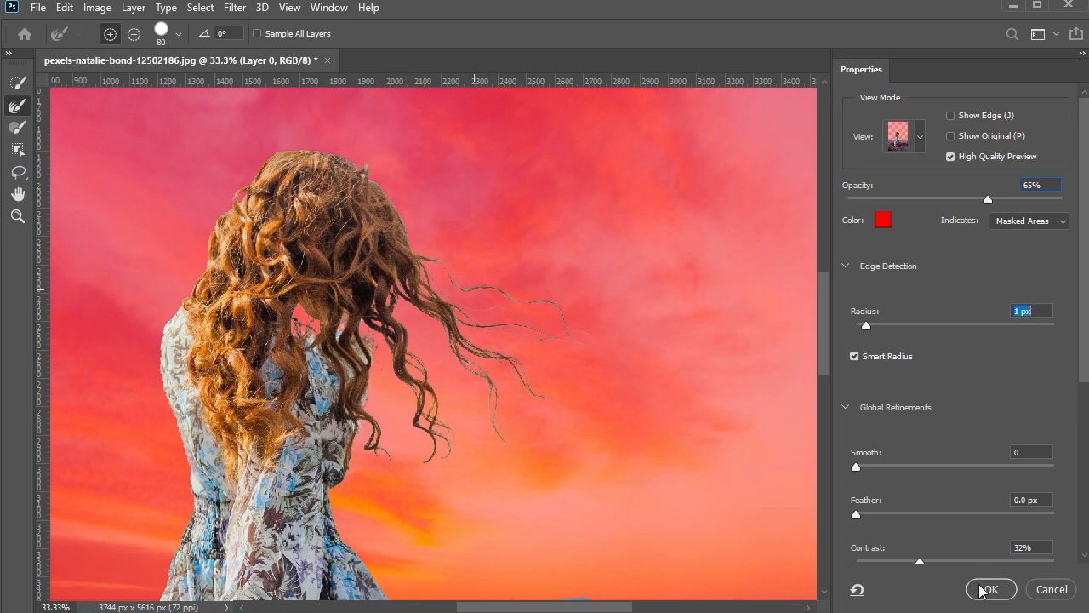
pyautogui.press('Return')
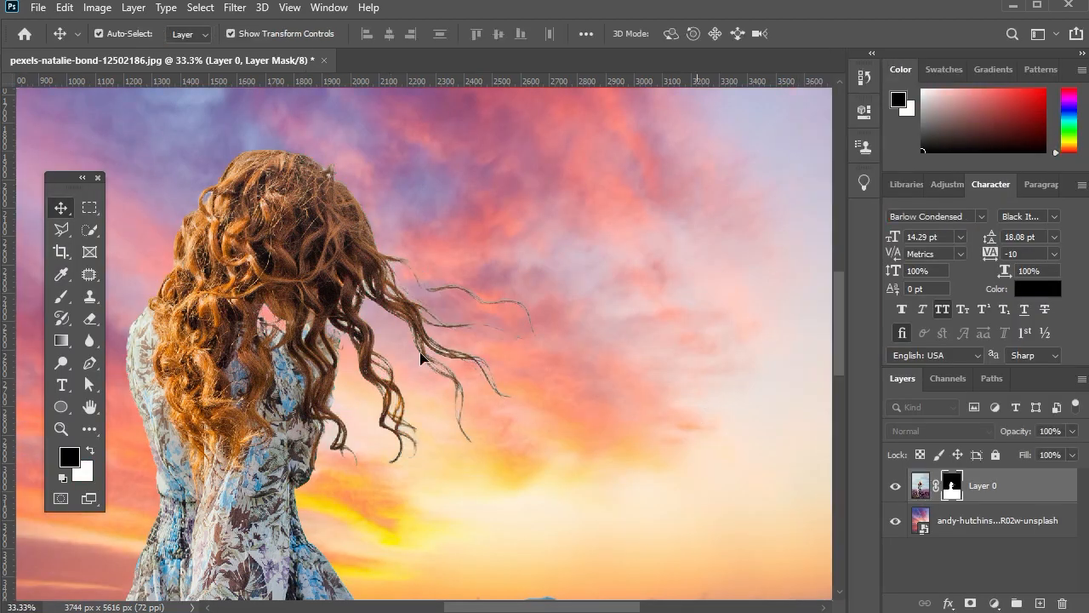
# Step: Paint black on Layer 0's mask with a size 35 brush to remove the halo along the upper left edge of the hair
pyautogui.scroll(-6, 315, 342)
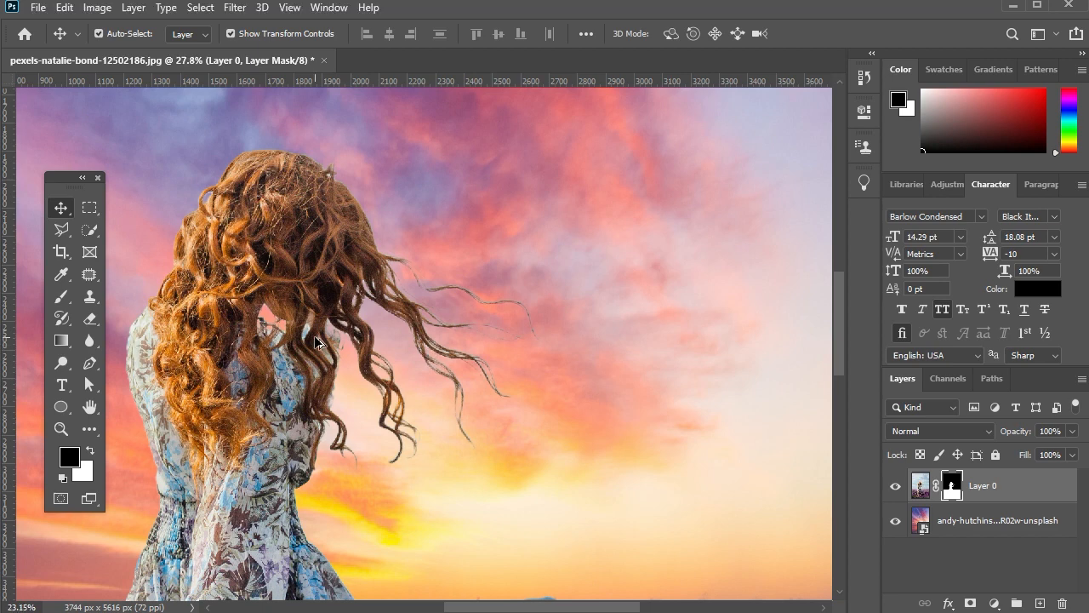
pyautogui.scroll(3, 122, 300)
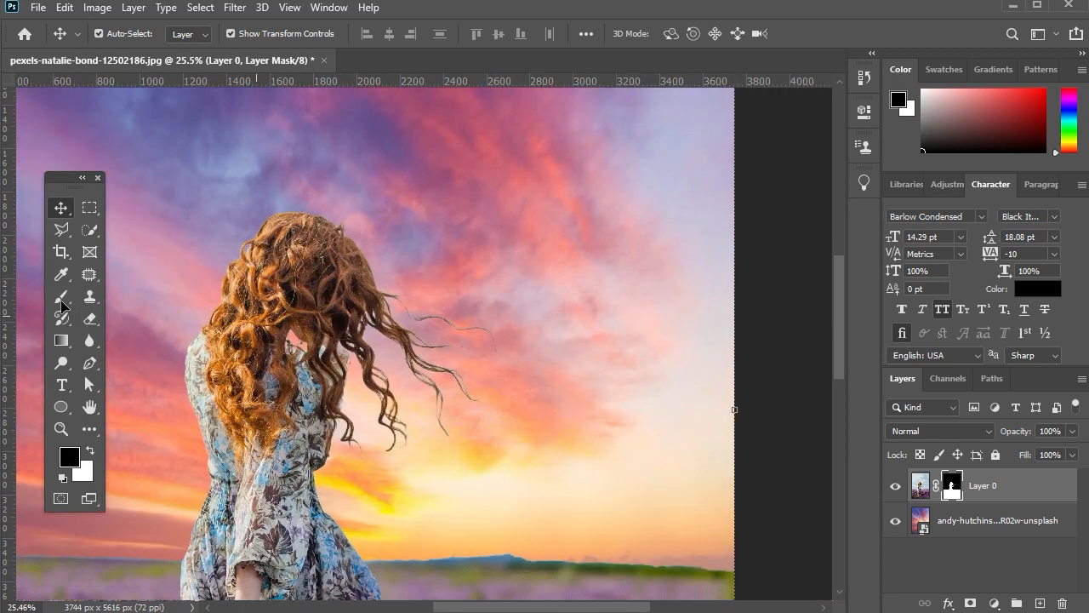
pyautogui.click(57, 299)
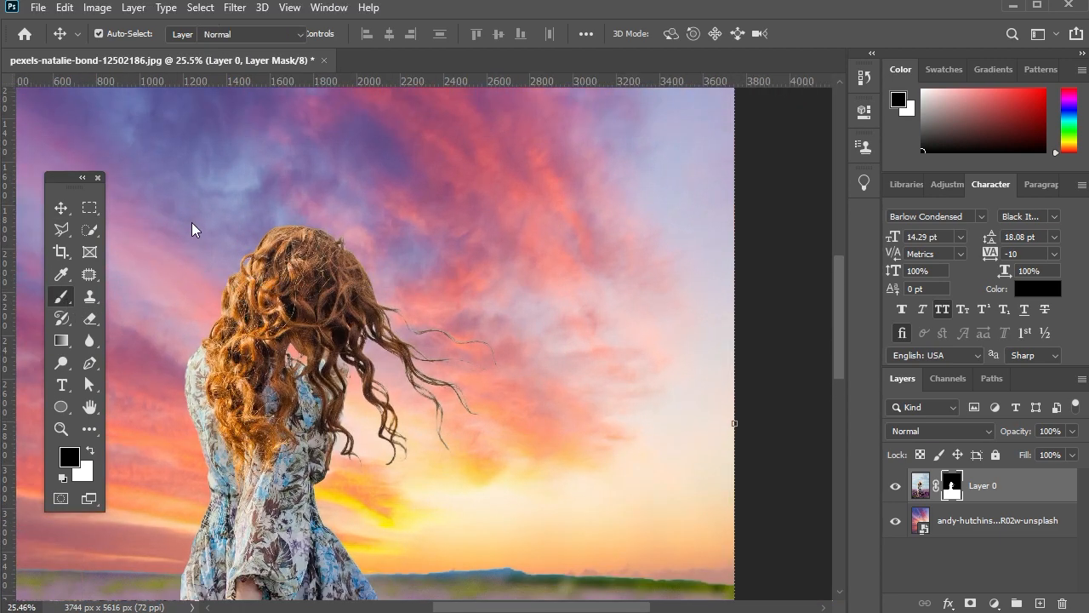
pyautogui.scroll(4, 197, 215)
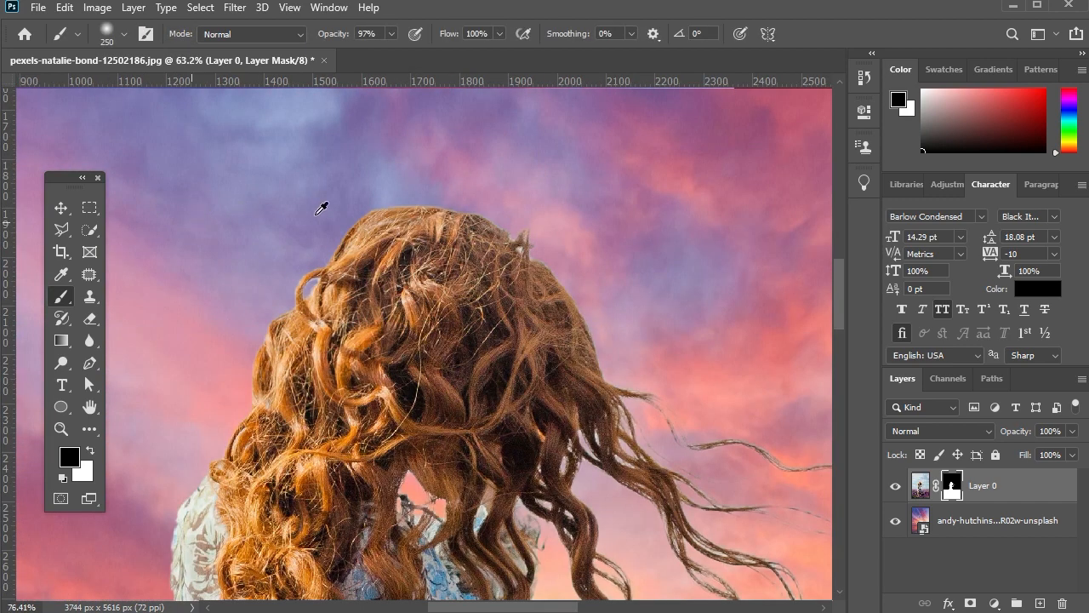
pyautogui.scroll(3, 322, 208)
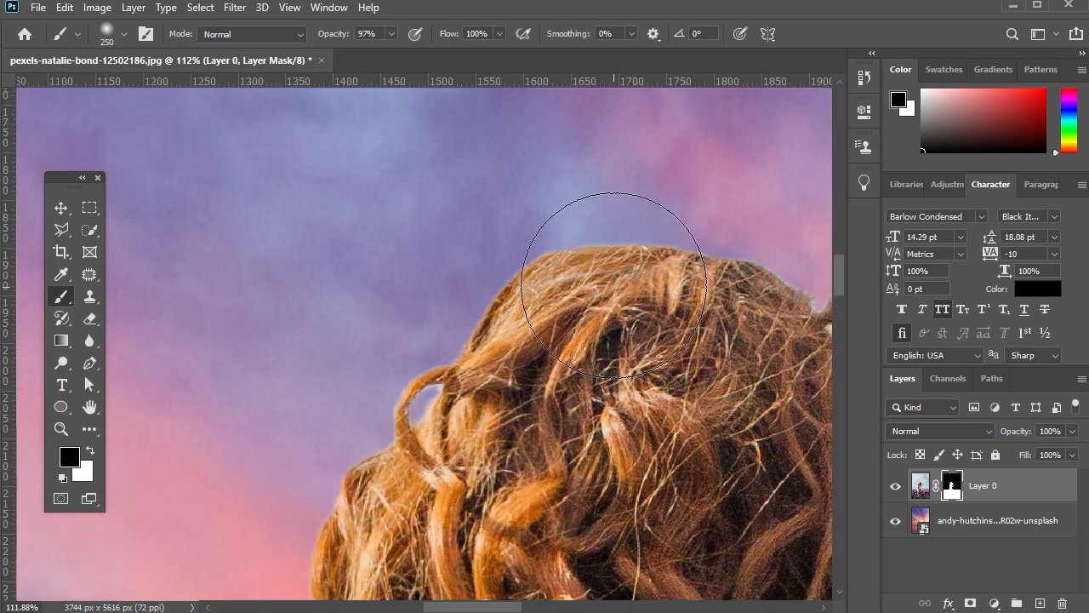
pyautogui.press('[')
pyautogui.press('[')
pyautogui.press('[')
pyautogui.press('[')
pyautogui.press('[')
pyautogui.press('[')
pyautogui.press('[')
pyautogui.press('[')
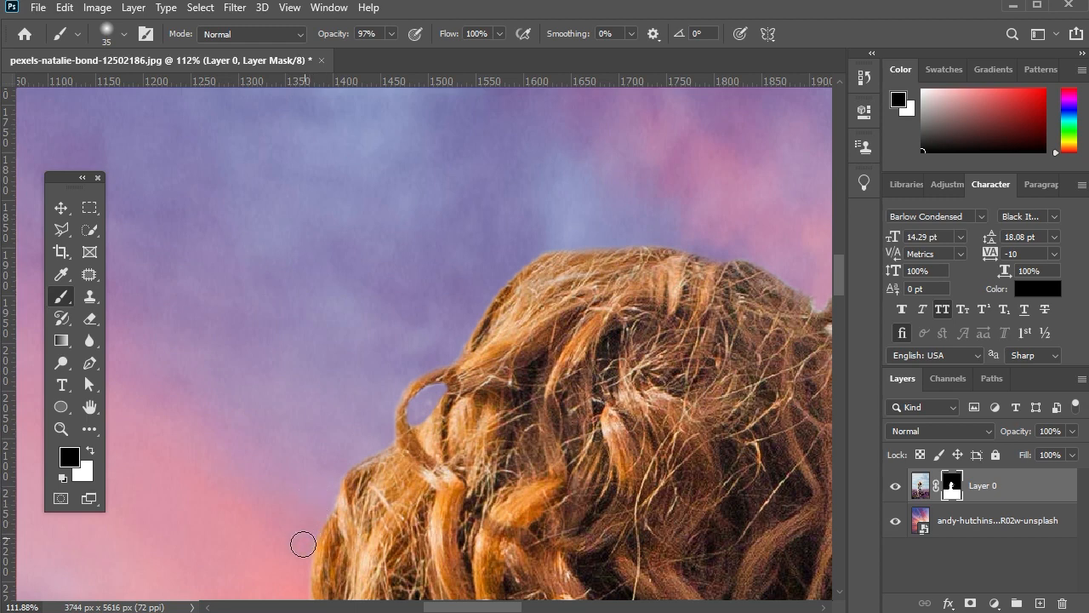
# Step: Mask out the white background remnants around the small hair tuft on top of the head with a size 9 brush
pyautogui.scroll(-3, 289, 511)
pyautogui.scroll(5, 647, 275)
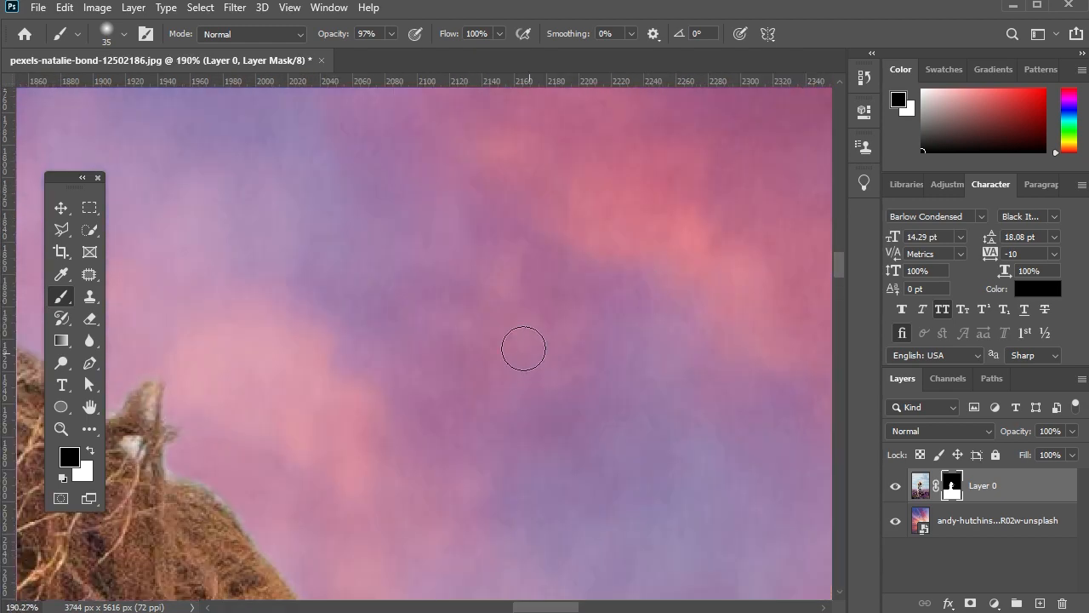
pyautogui.scroll(-2, 442, 366)
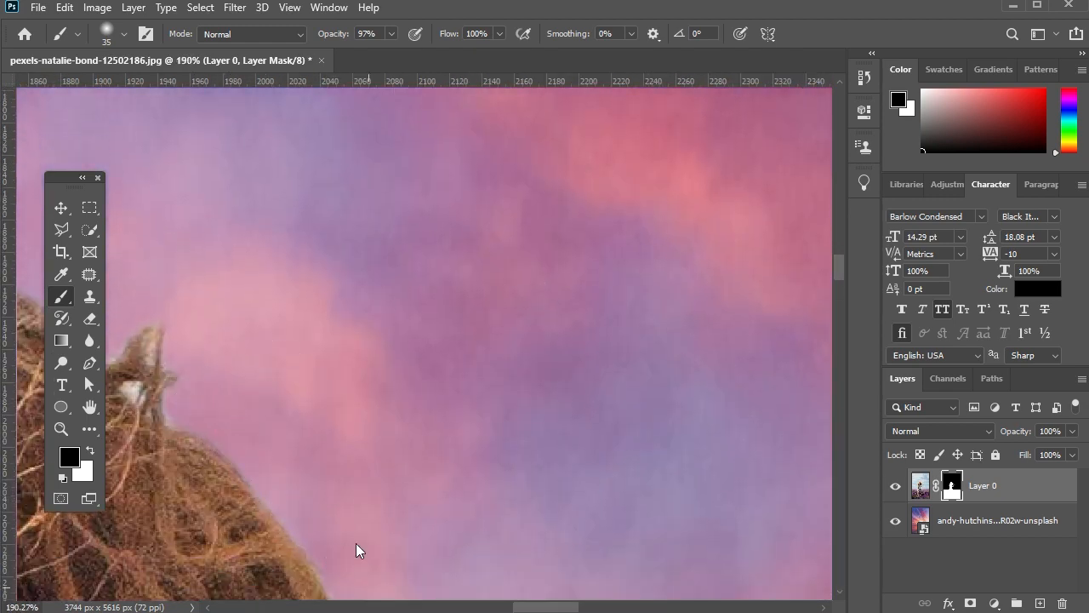
pyautogui.hscroll(-4, 177, 391)
pyautogui.press('[')
pyautogui.press('[')
pyautogui.press('[')
pyautogui.press('[')
pyautogui.press('[')
pyautogui.press('[')
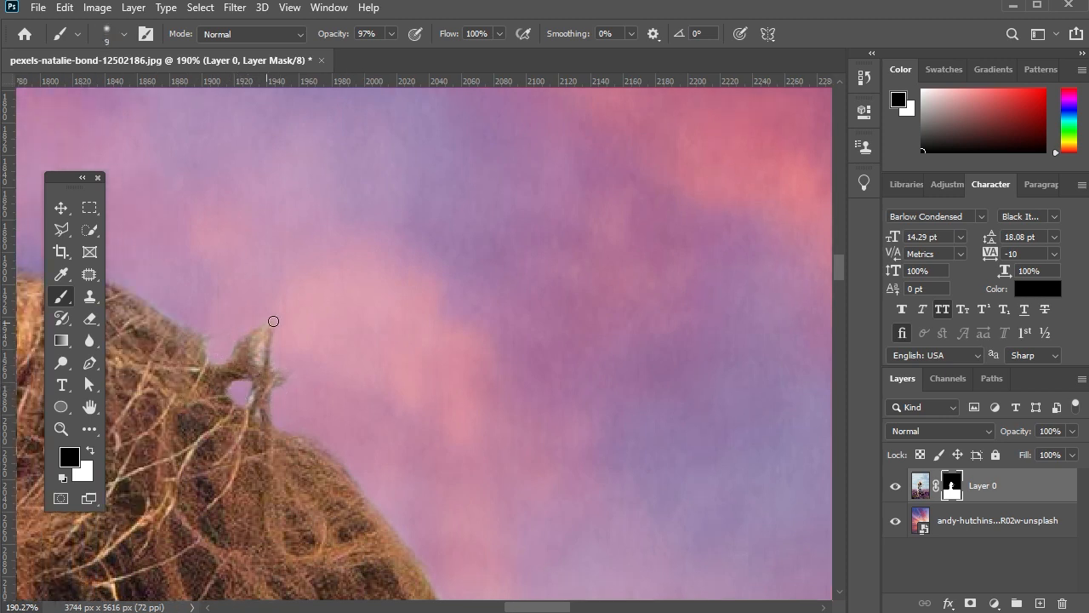
# Step: Clean the mask along the right outline of the hair with a size 25 black brush
pyautogui.press(']')
pyautogui.press(']')
pyautogui.press(']')
pyautogui.scroll(-4, 375, 313)
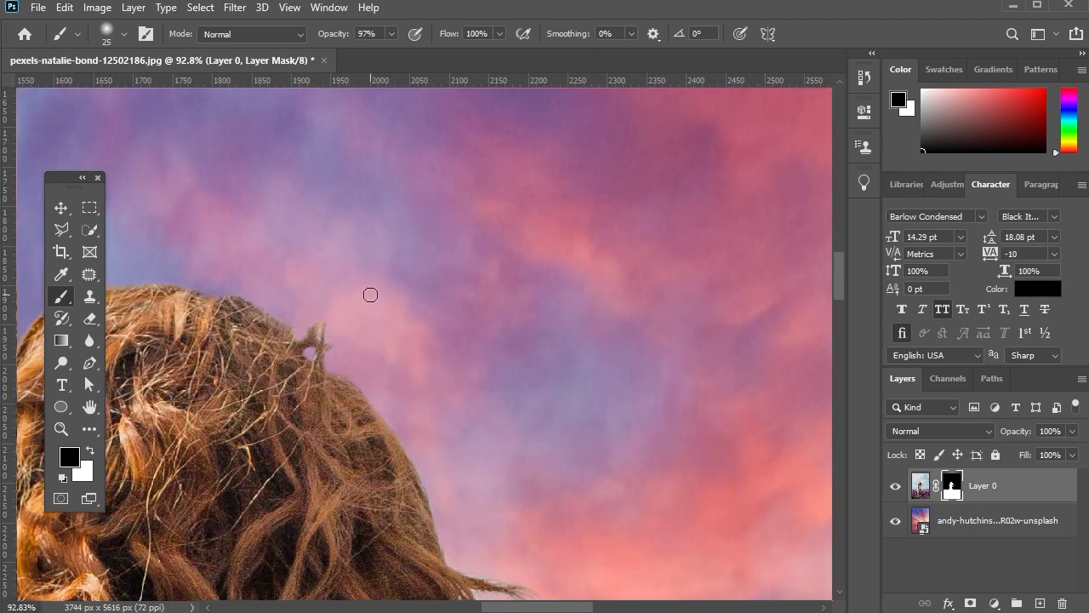
pyautogui.scroll(-5, 370, 294)
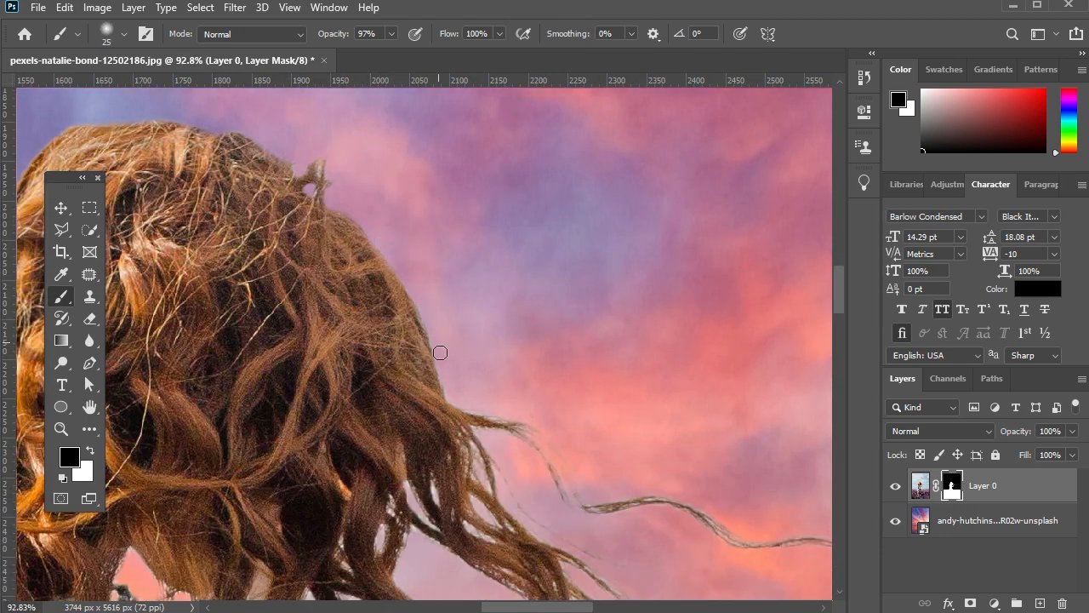
pyautogui.scroll(-3, 501, 303)
pyautogui.scroll(-3, 401, 428)
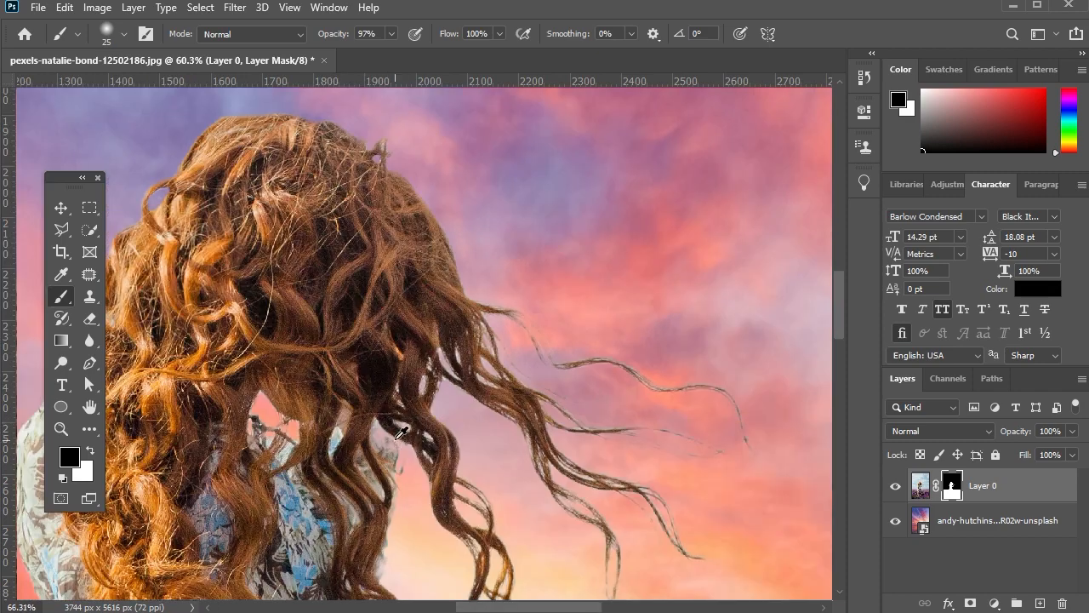
# Step: Mask out leftover background in the gap between the hair strands above the dress collar with a size 8 brush
pyautogui.scroll(1, 428, 374)
pyautogui.scroll(-1, 452, 385)
pyautogui.scroll(-1, 462, 377)
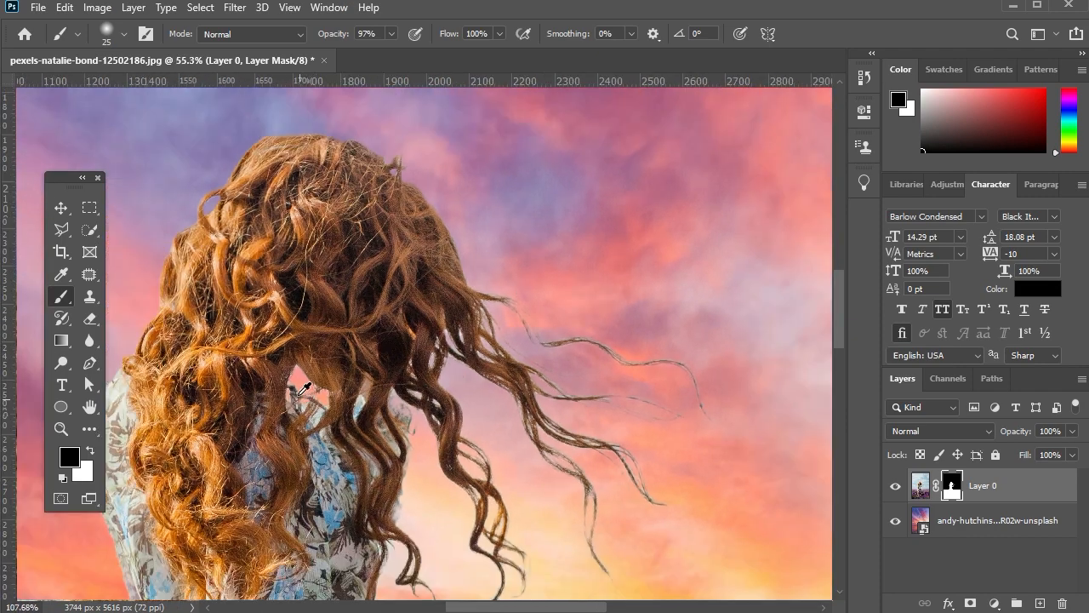
pyautogui.scroll(4, 288, 380)
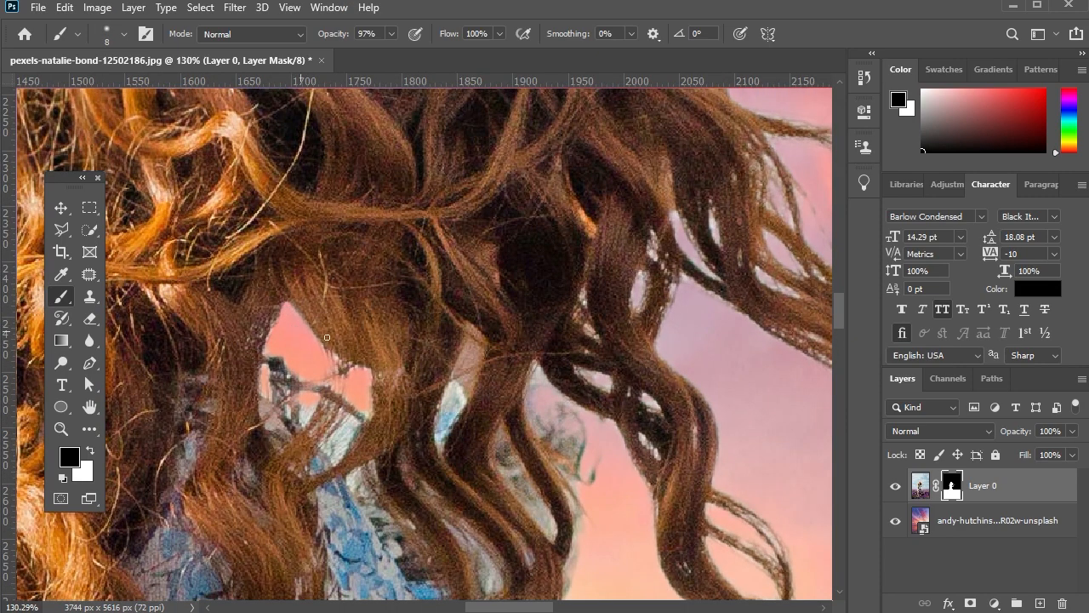
# Step: Restore the dress's left shoulder and upper sleeve edge by painting white on the mask with a harder 15 px brush
pyautogui.scroll(-5, 310, 346)
pyautogui.scroll(4, 210, 469)
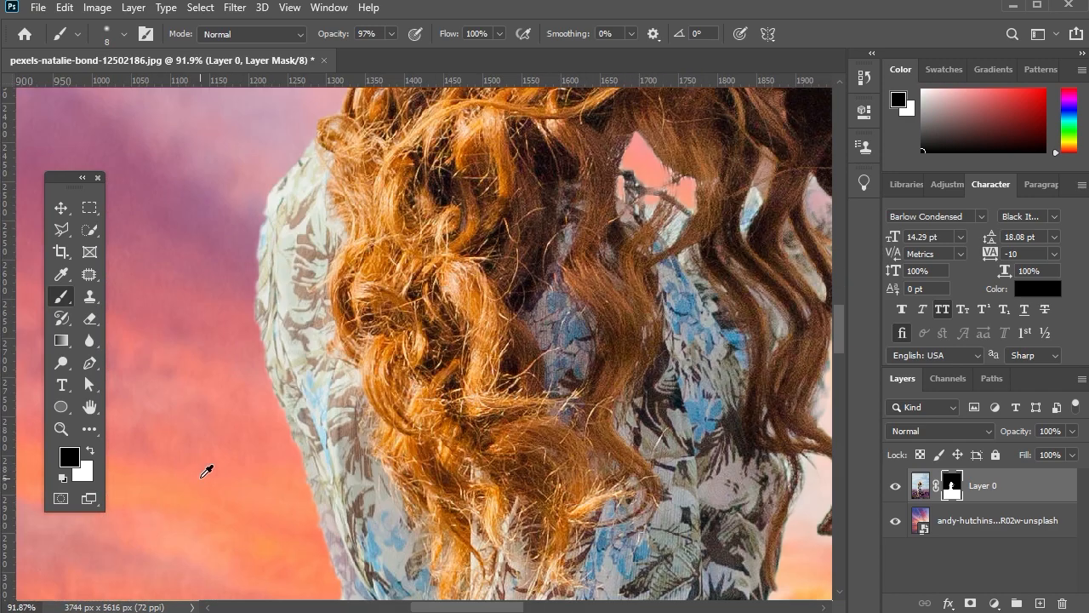
pyautogui.scroll(2, 189, 204)
pyautogui.rightClick(382, 316)
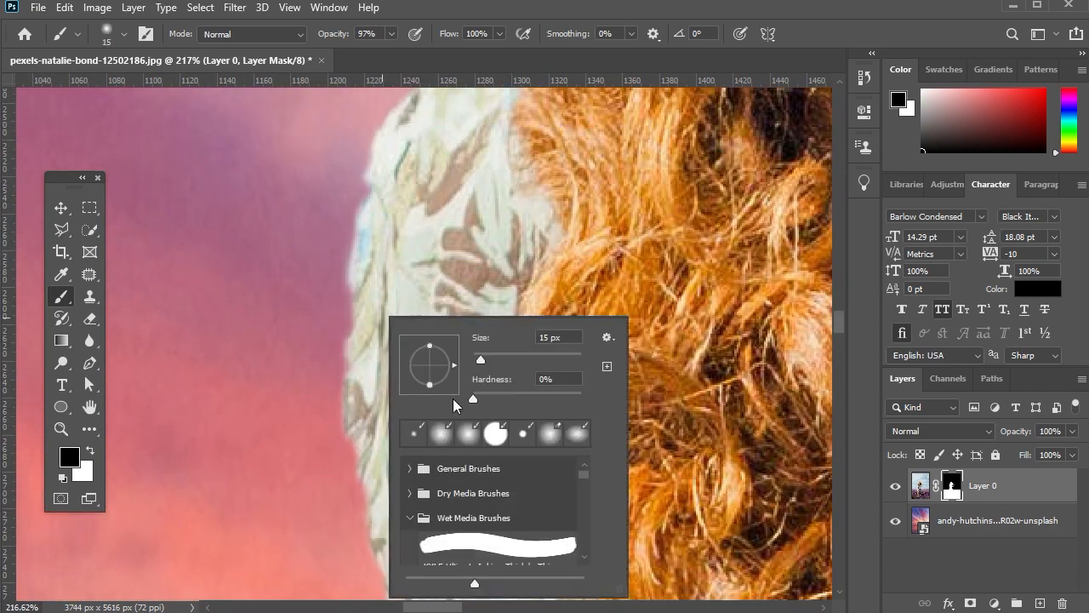
pyautogui.click(90, 450)
pyautogui.moveTo(361, 276)
pyautogui.mouseDown()
pyautogui.moveTo(357, 349)
pyautogui.moveTo(379, 194)
pyautogui.mouseUp()
pyautogui.moveTo(359, 319)
pyautogui.mouseDown()
pyautogui.moveTo(365, 451)
pyautogui.moveTo(379, 491)
pyautogui.moveTo(403, 486)
pyautogui.moveTo(433, 534)
pyautogui.mouseUp()
# Step: Paint white on the mask down the dress's left edge to the waist, and trim the excess outside it with black
pyautogui.scroll(-2, 392, 511)
pyautogui.scroll(-3, 450, 566)
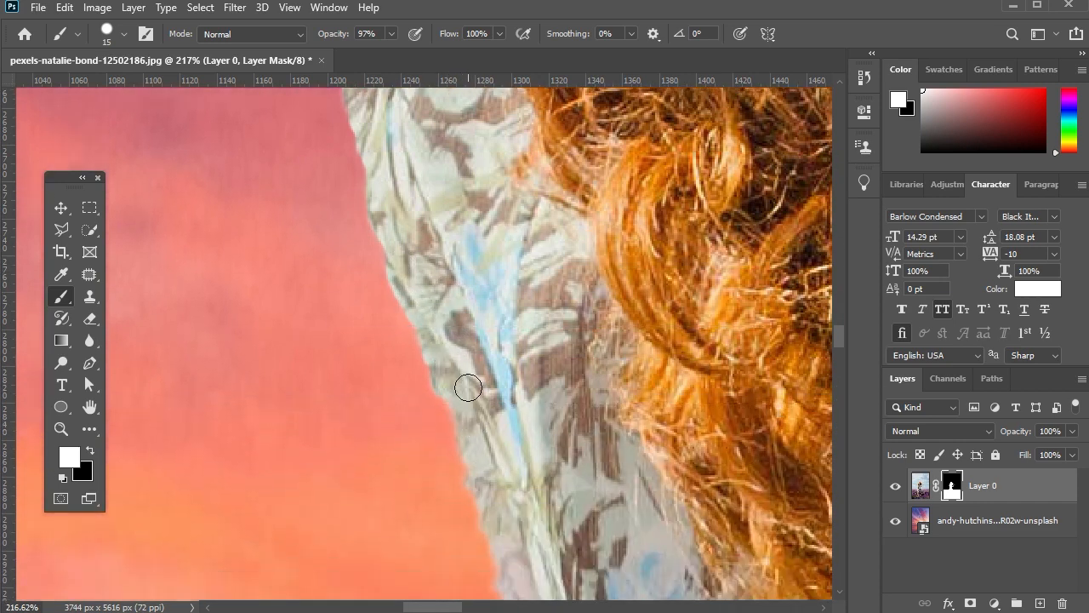
pyautogui.moveTo(474, 451); pyautogui.dragTo(510, 570)
pyautogui.scroll(-3, 514, 553)
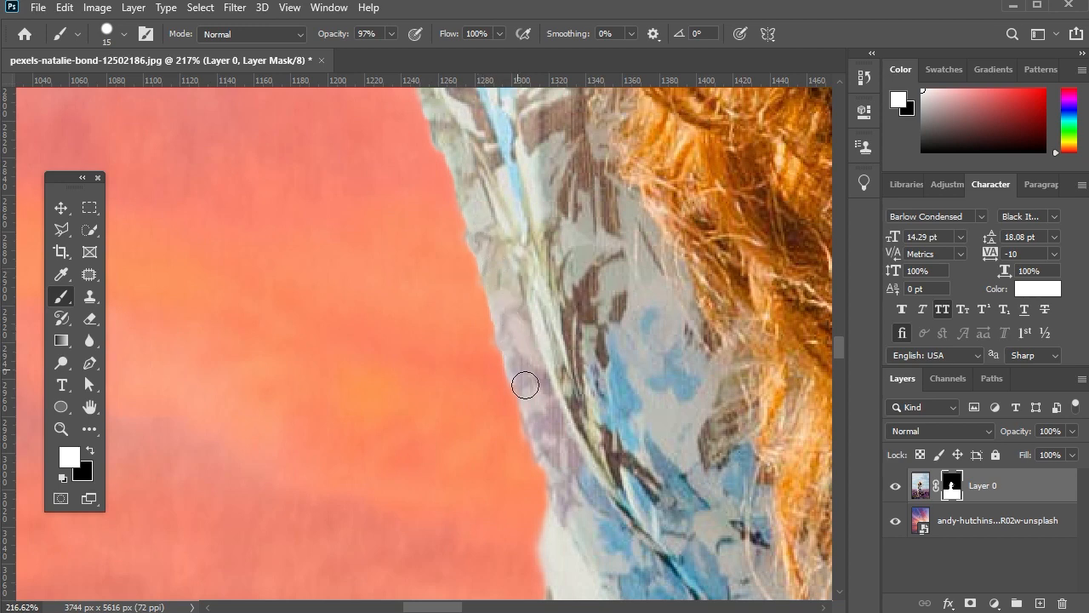
pyautogui.scroll(-2, 558, 510)
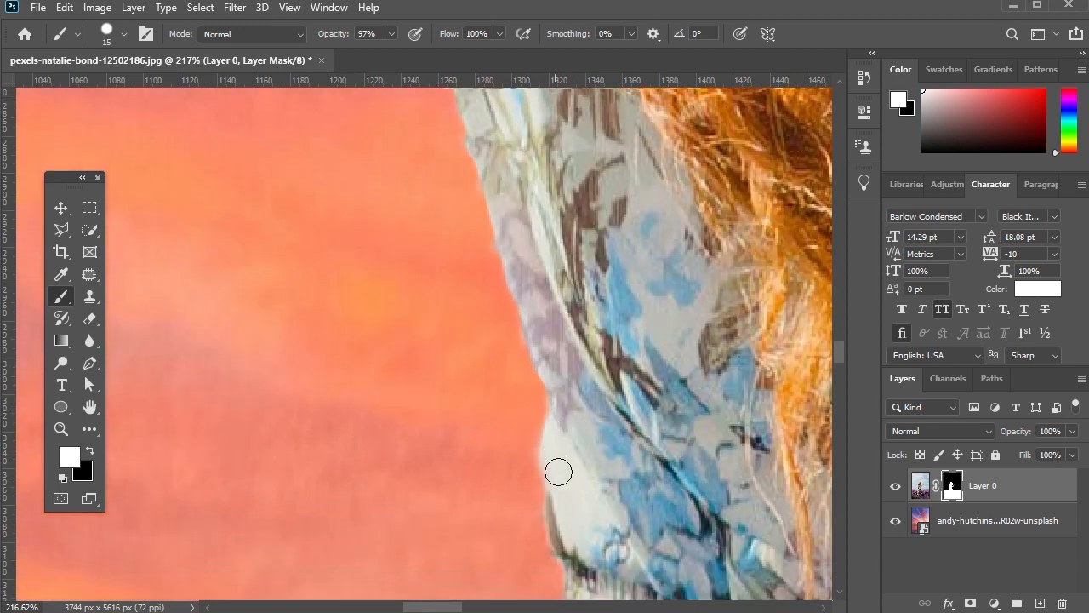
pyautogui.click(96, 456)
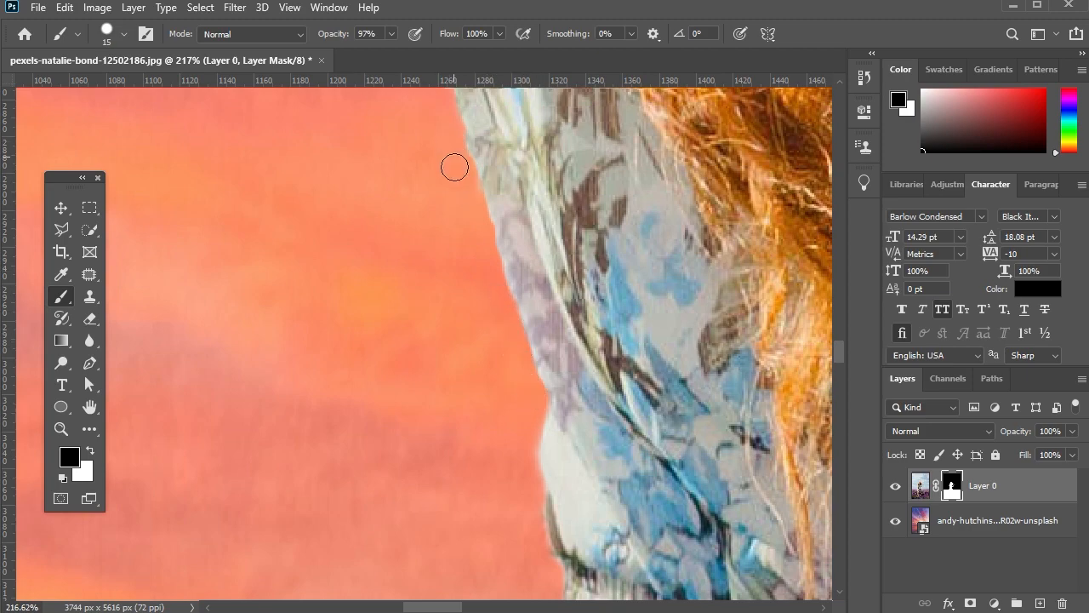
pyautogui.scroll(-12, 467, 236)
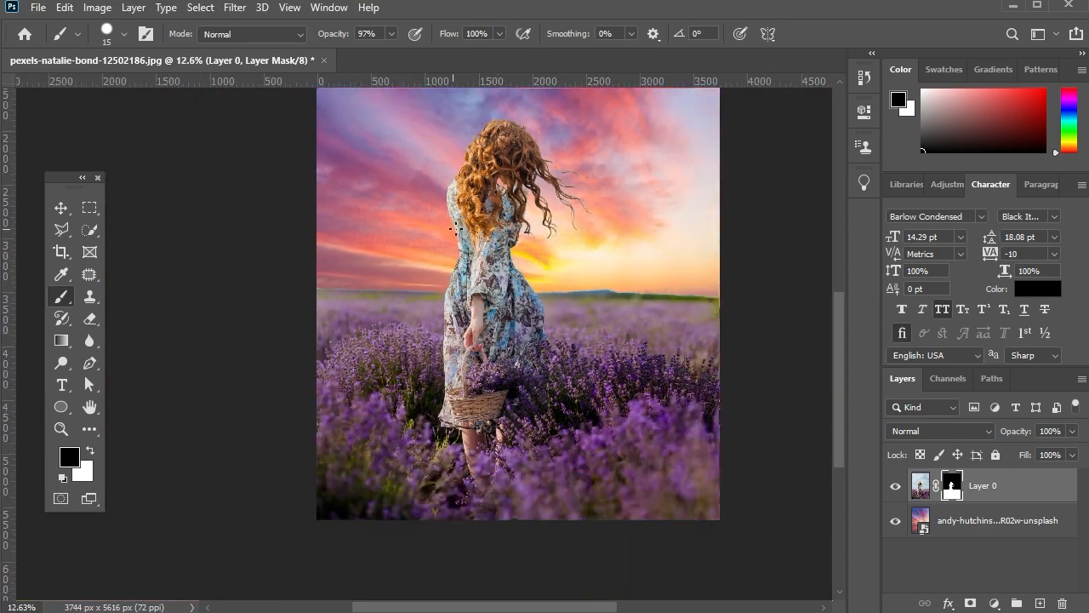
# Step: Apply a Gaussian Blur with a 15-pixel radius to the sunset sky layer
pyautogui.scroll(2, 154, 219)
pyautogui.click(60, 208)
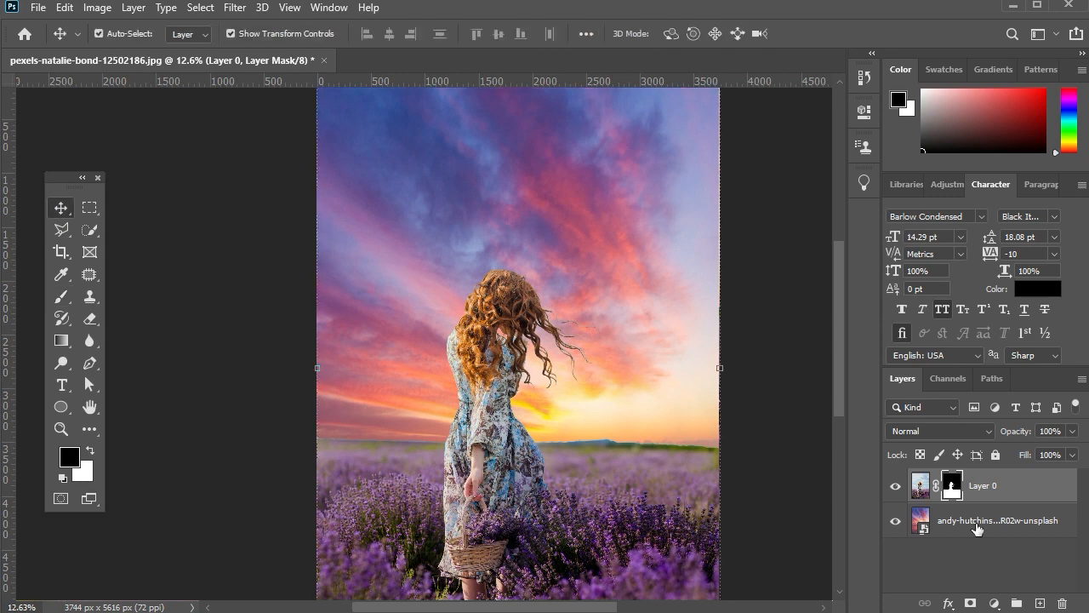
pyautogui.click(984, 528)
pyautogui.click(233, 9)
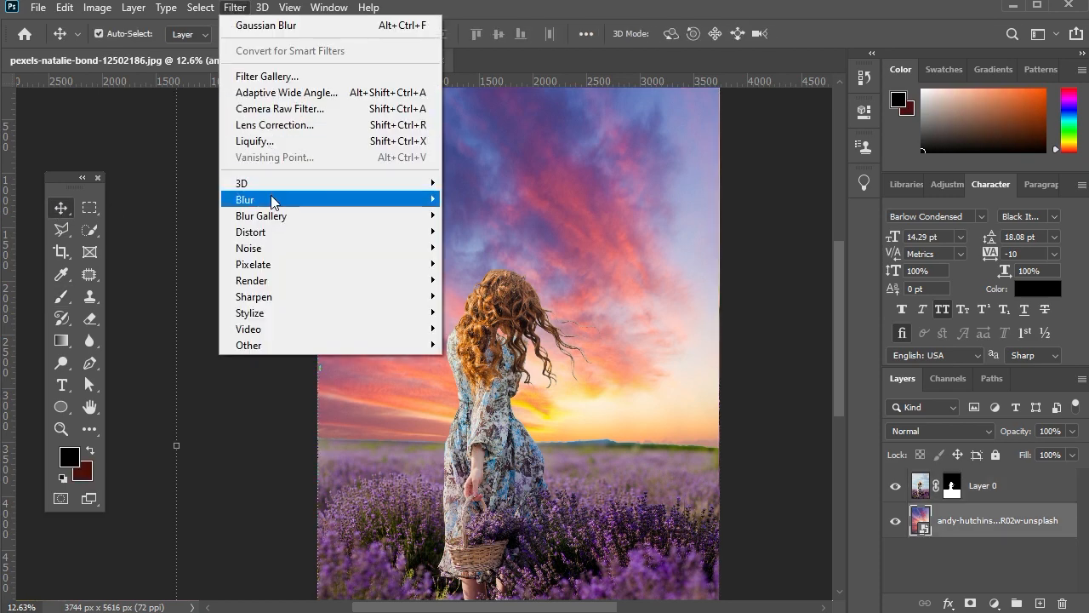
pyautogui.moveTo(272, 201)
pyautogui.click(489, 262)
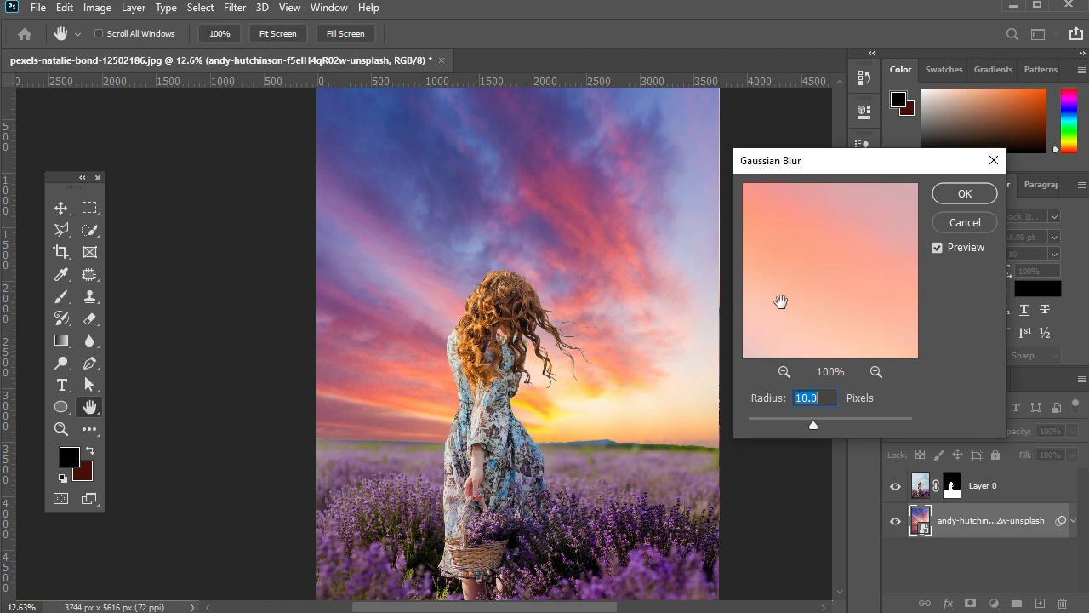
pyautogui.write('15')
pyautogui.click(963, 200)
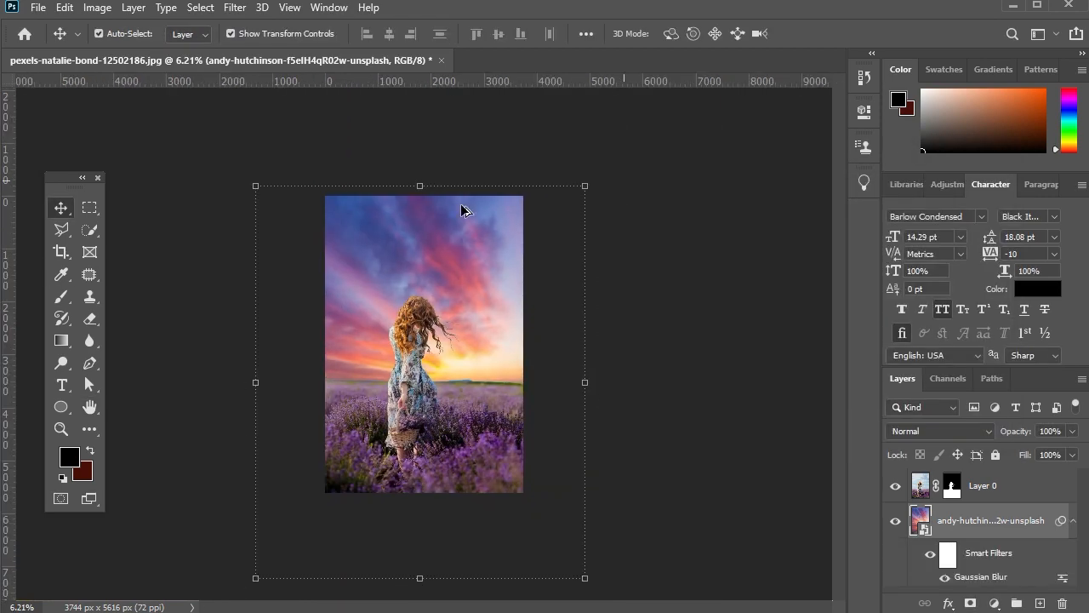
# Step: Mask out the tree line at the right end of the horizon on Layer 0's mask with a soft 250 px black brush
pyautogui.scroll(3, 464, 210)
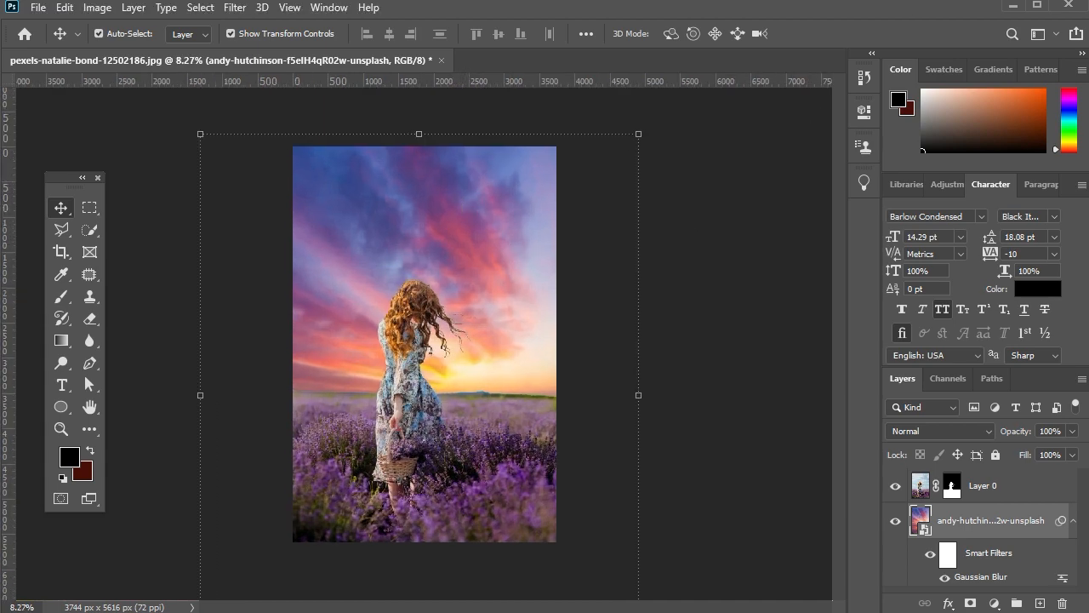
pyautogui.scroll(4, 357, 377)
pyautogui.click(416, 390)
pyautogui.scroll(-3, 391, 377)
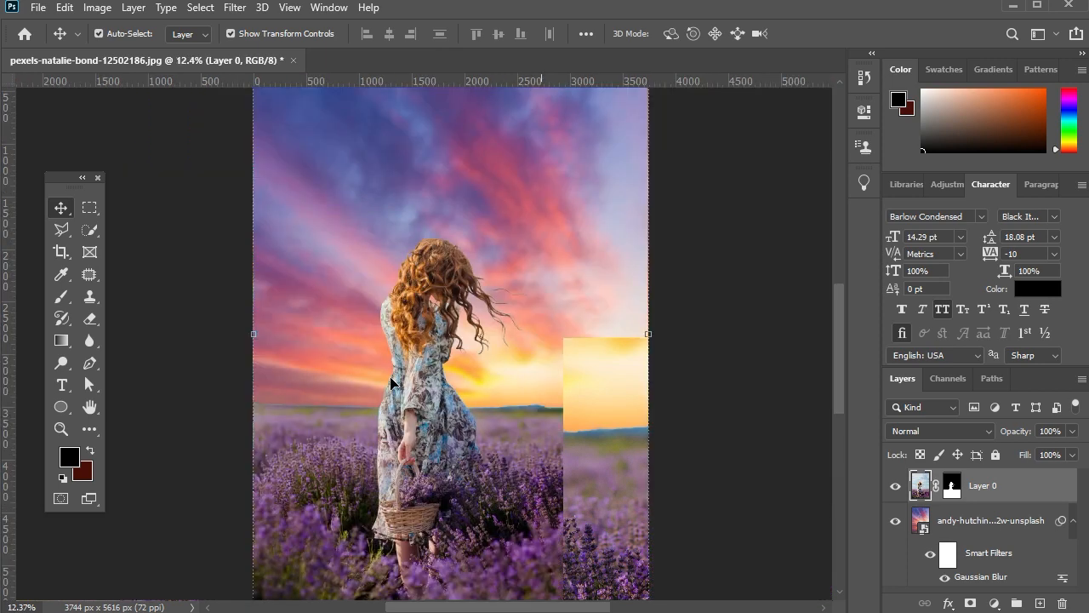
pyautogui.click(61, 296)
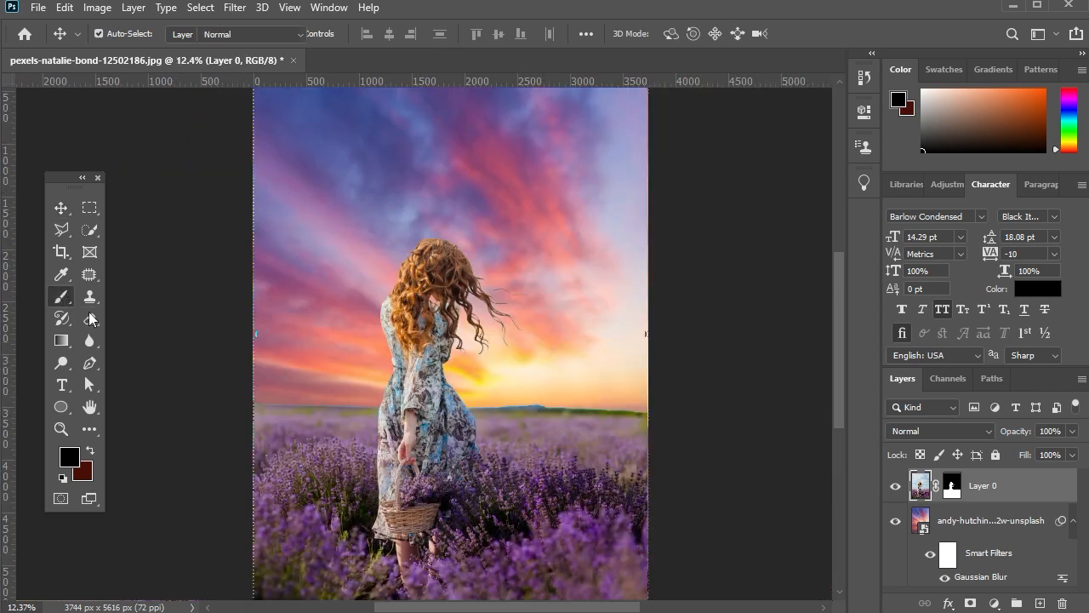
pyautogui.click(951, 487)
pyautogui.press(']')
pyautogui.press(']')
pyautogui.press(']')
pyautogui.press(']')
pyautogui.press(']')
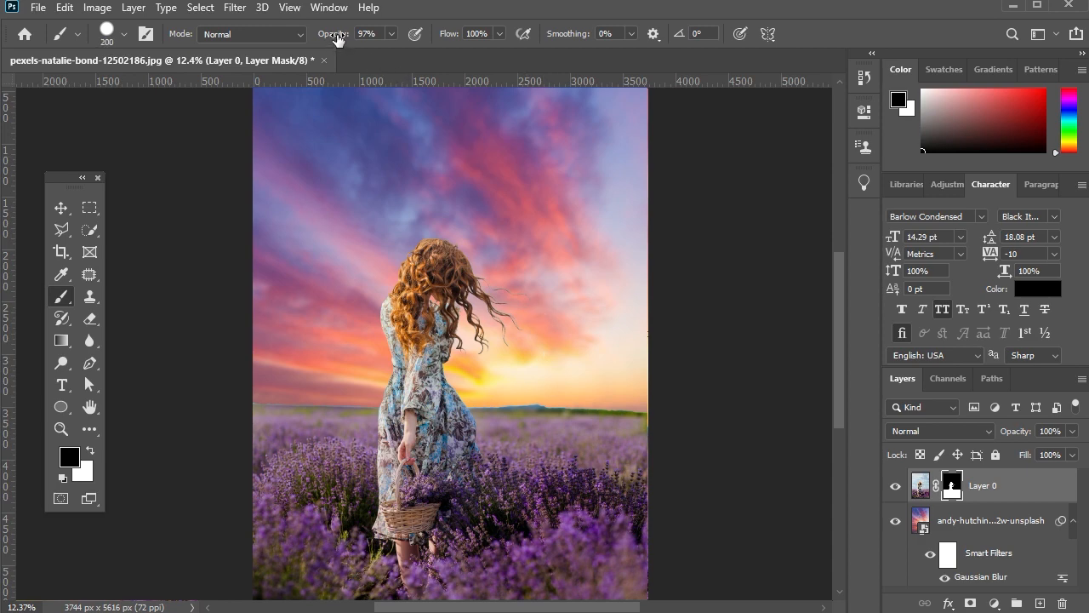
pyautogui.scroll(2, 601, 392)
pyautogui.press(']')
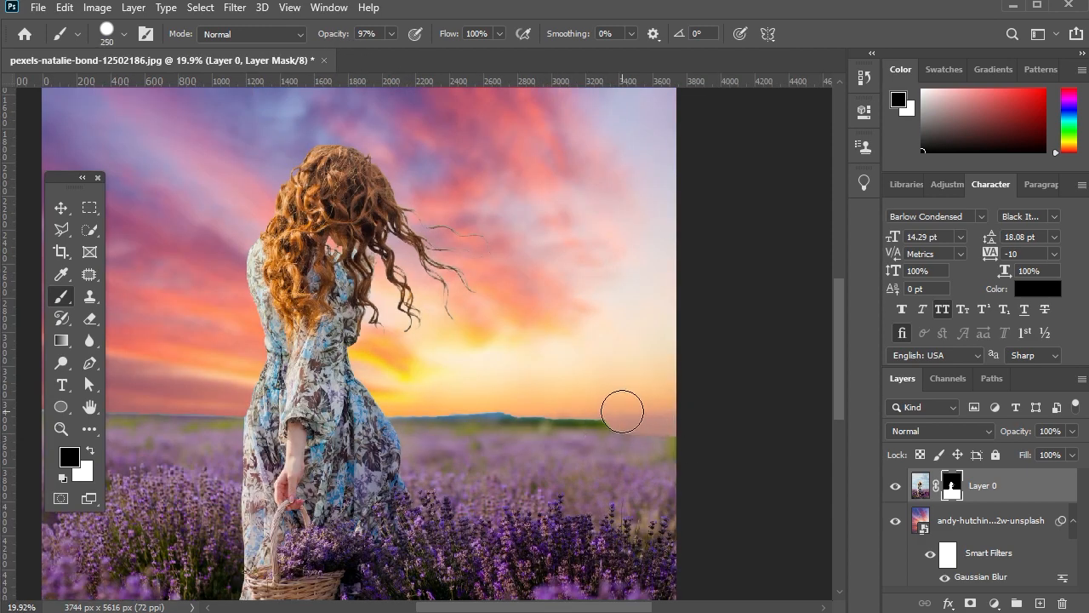
pyautogui.rightClick(593, 395)
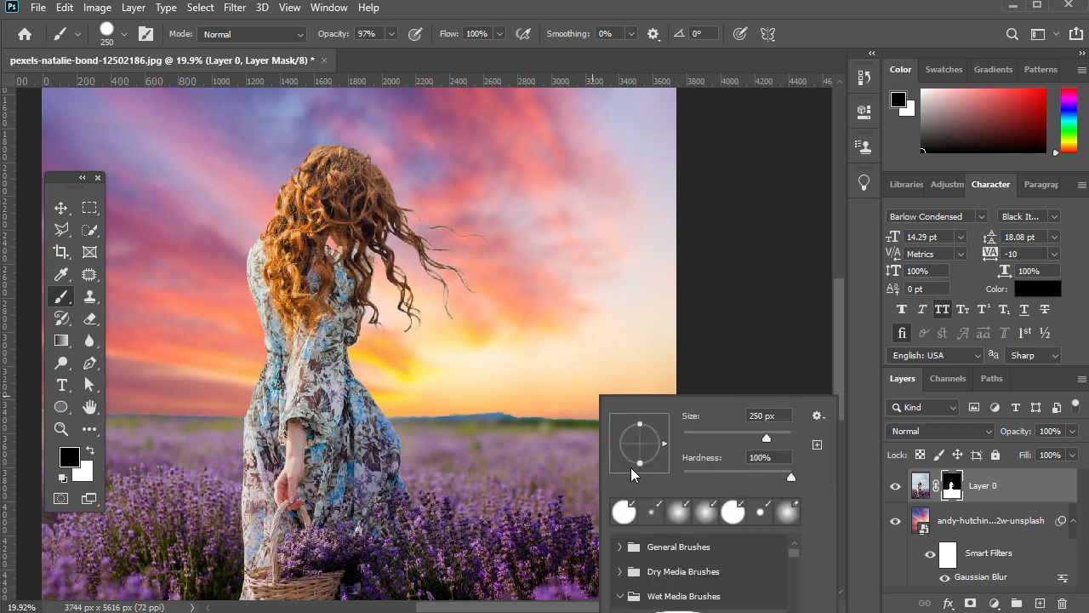
pyautogui.moveTo(699, 476); pyautogui.dragTo(630, 473)
pyautogui.press('Return')
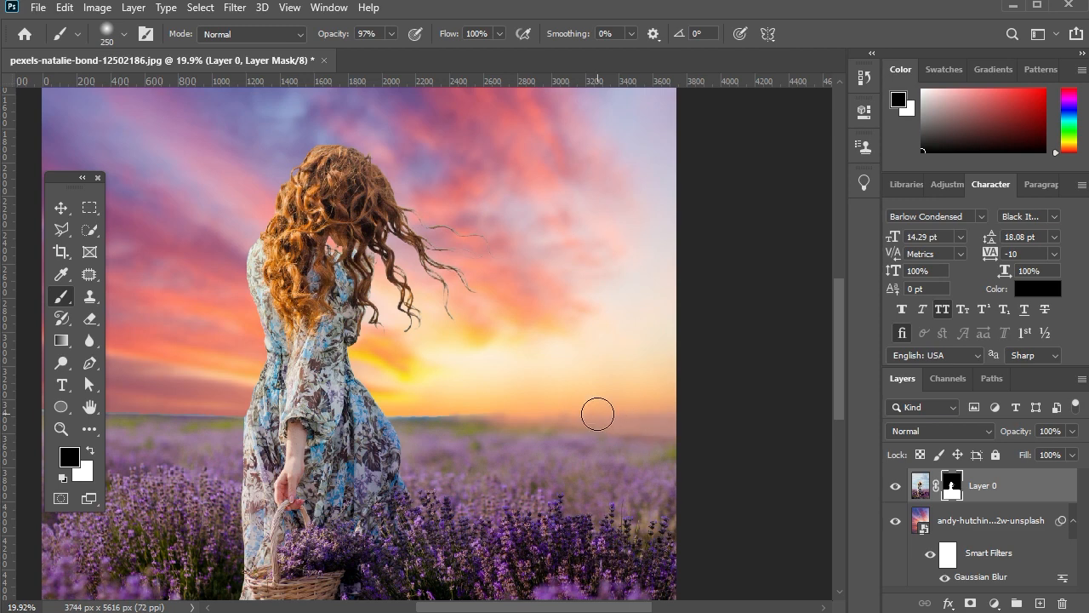
# Step: Fade the horizon toward the woman's right side on the mask with a soft 500 px black brush
pyautogui.press(']')
pyautogui.press(']')
pyautogui.press(']')
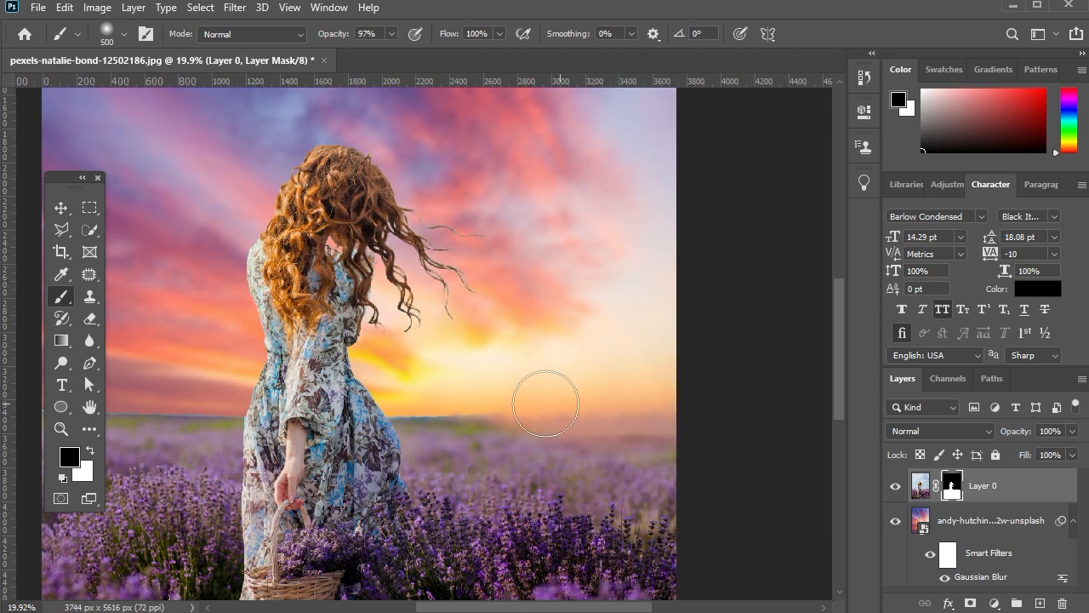
pyautogui.moveTo(545, 403)
pyautogui.mouseDown()
pyautogui.moveTo(567, 391)
pyautogui.moveTo(474, 393)
pyautogui.mouseUp()
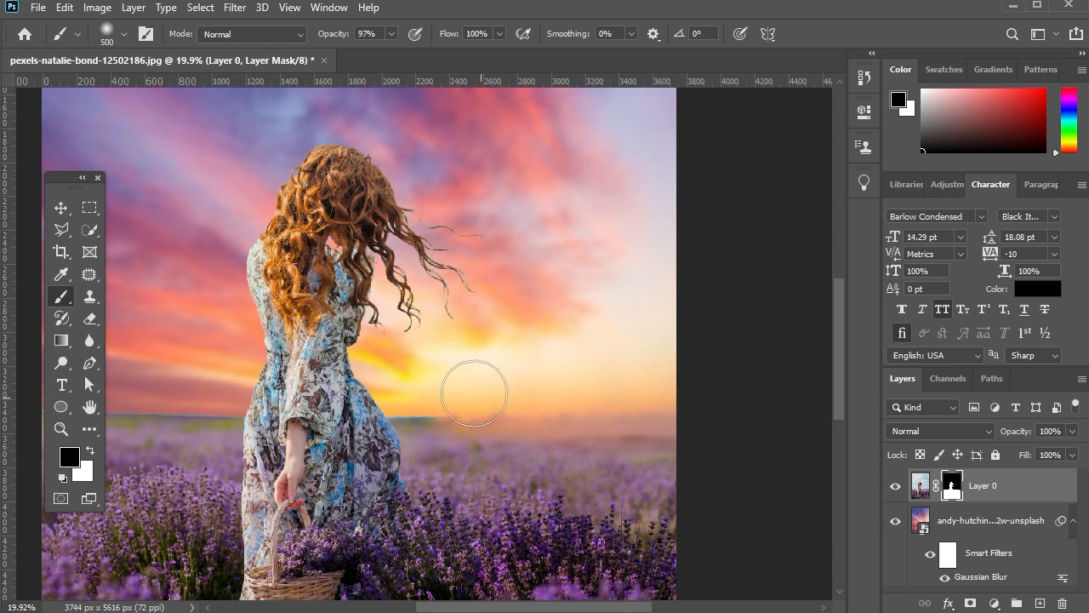
# Step: Mask out the tree line left of the woman and the remnants beside her dress, reducing the brush to 250 px
pyautogui.scroll(3, 499, 414)
pyautogui.hscroll(-2, 498, 413)
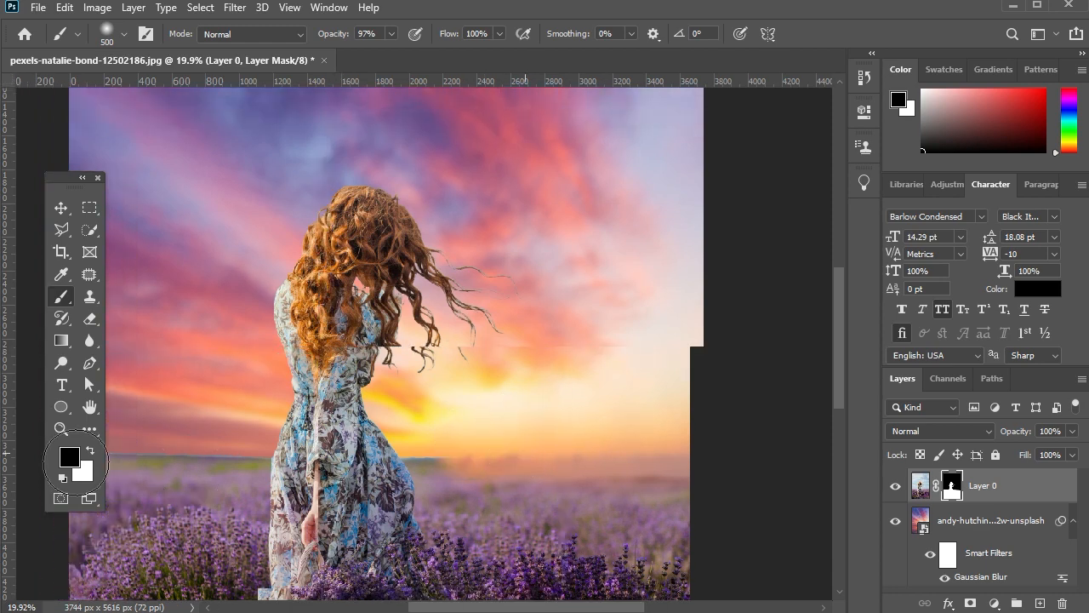
pyautogui.hscroll(-5, 153, 442)
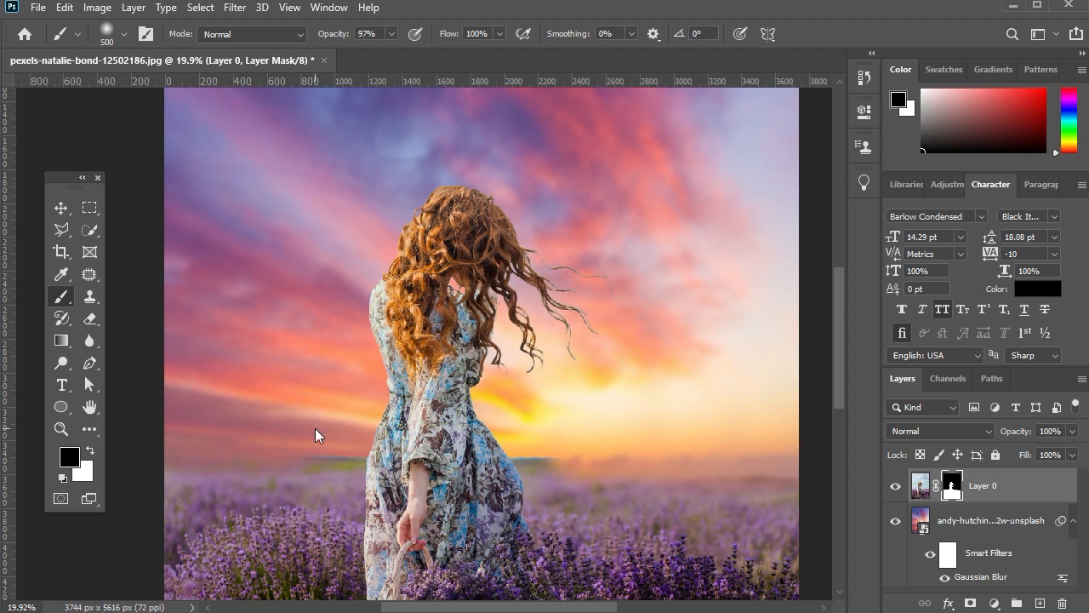
pyautogui.press('[')
pyautogui.press('[')
pyautogui.press('[')
pyautogui.press('[')
pyautogui.press('[')
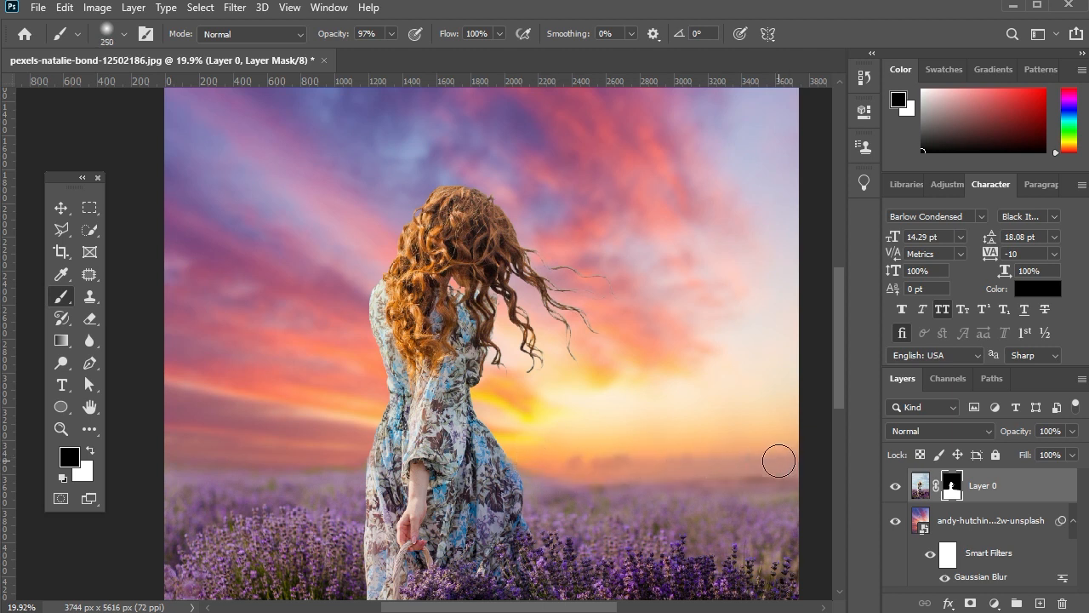
# Step: Soften the field's horizon edge on the mask with a 400 px black brush at 54% flow
pyautogui.press(']')
pyautogui.press(']')
pyautogui.moveTo(454, 39); pyautogui.dragTo(417, 37)
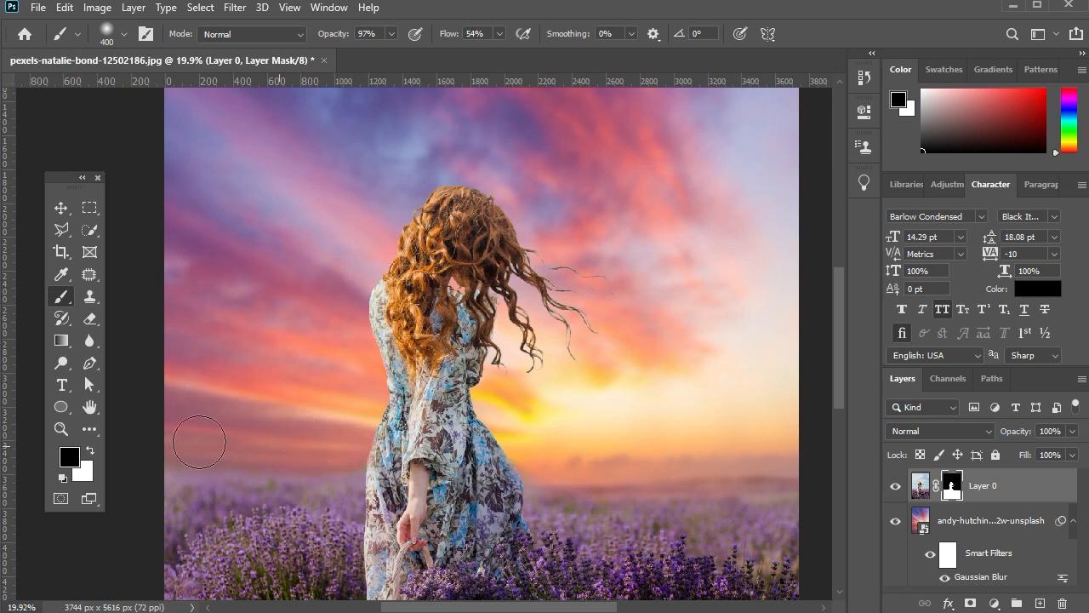
pyautogui.click(60, 208)
pyautogui.scroll(-5, 622, 260)
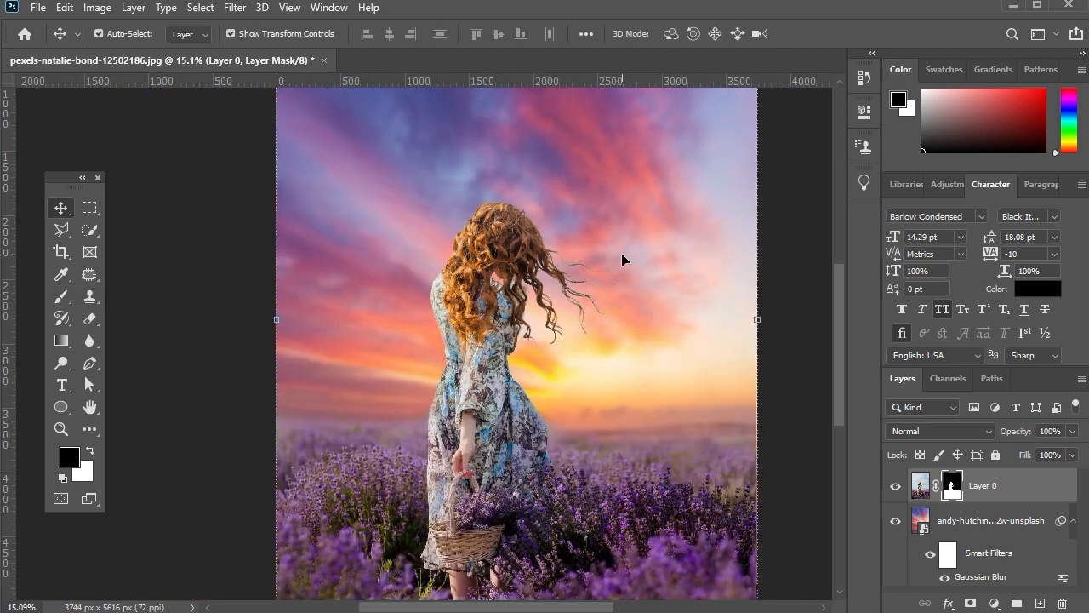
# Step: Enlarge the sky layer to about 128% width and 229% height and flip it horizontally
pyautogui.click(503, 229)
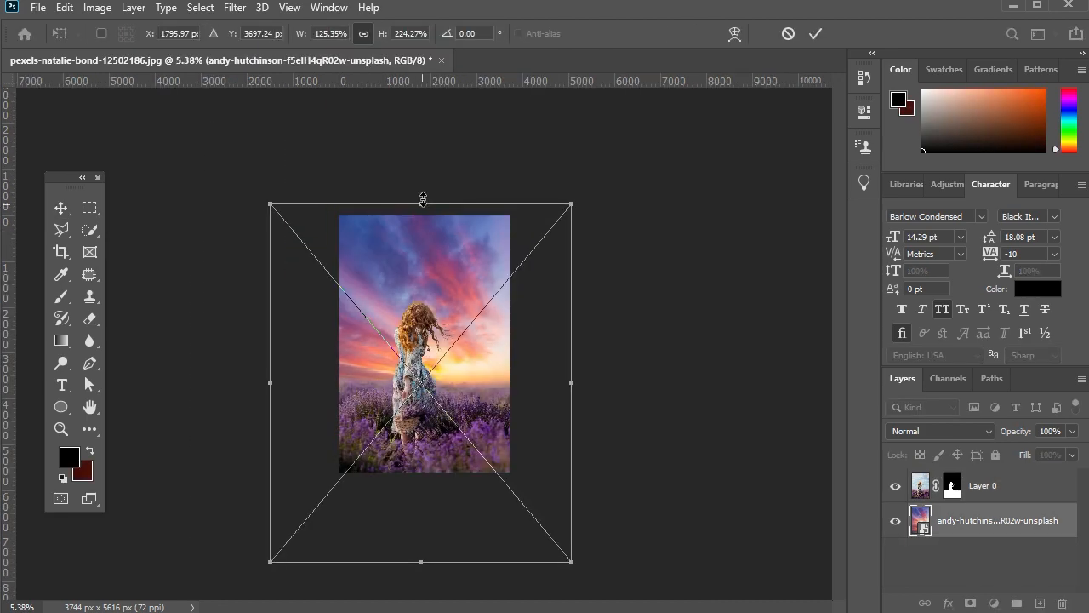
pyautogui.moveTo(423, 199); pyautogui.dragTo(423, 197)
pyautogui.rightClick(492, 268)
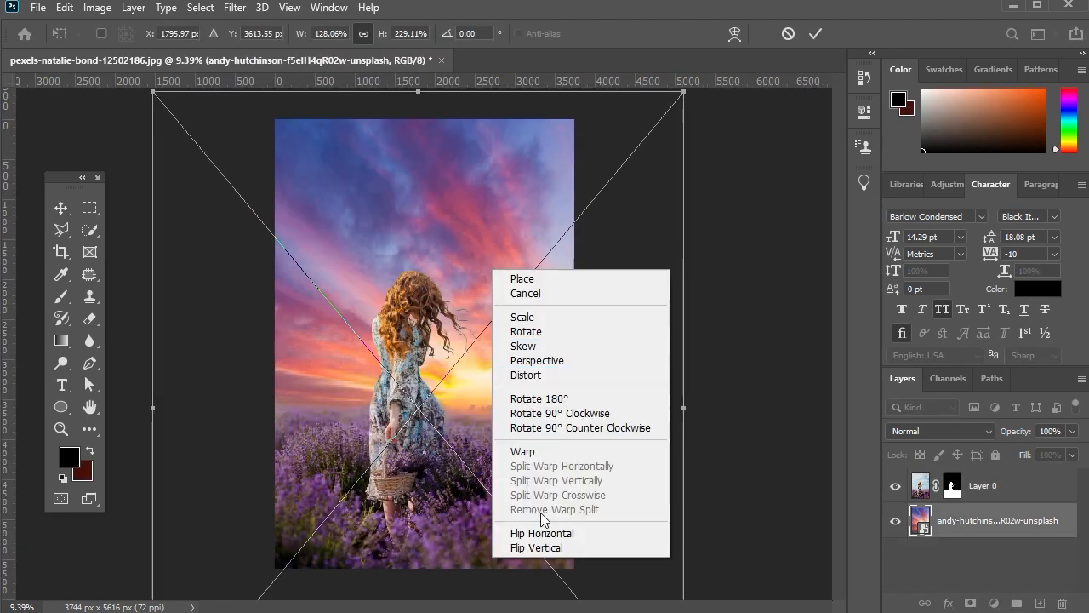
pyautogui.click(551, 535)
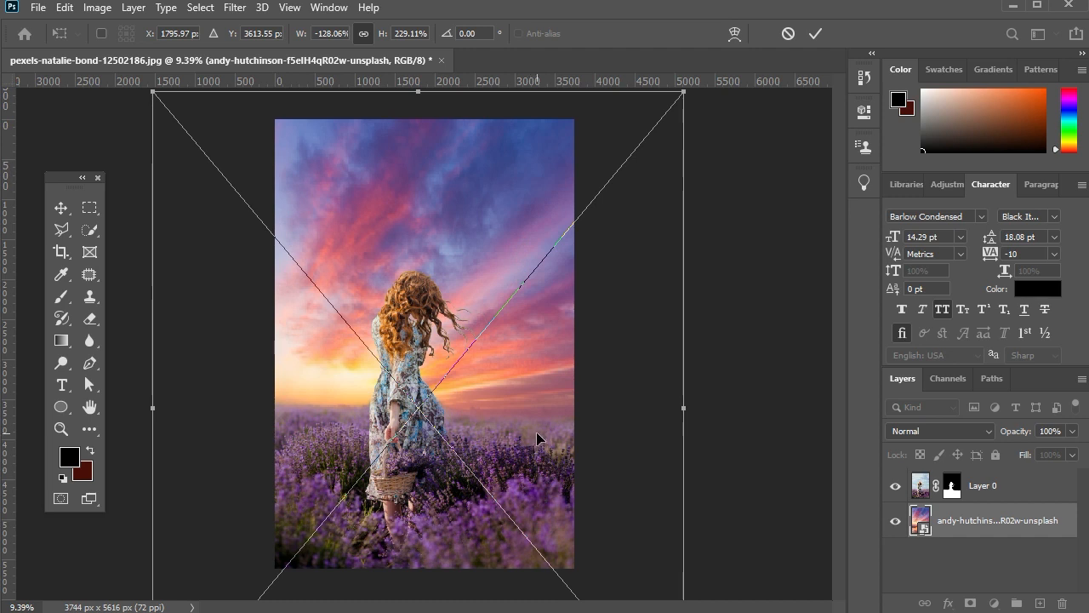
pyautogui.click(61, 207)
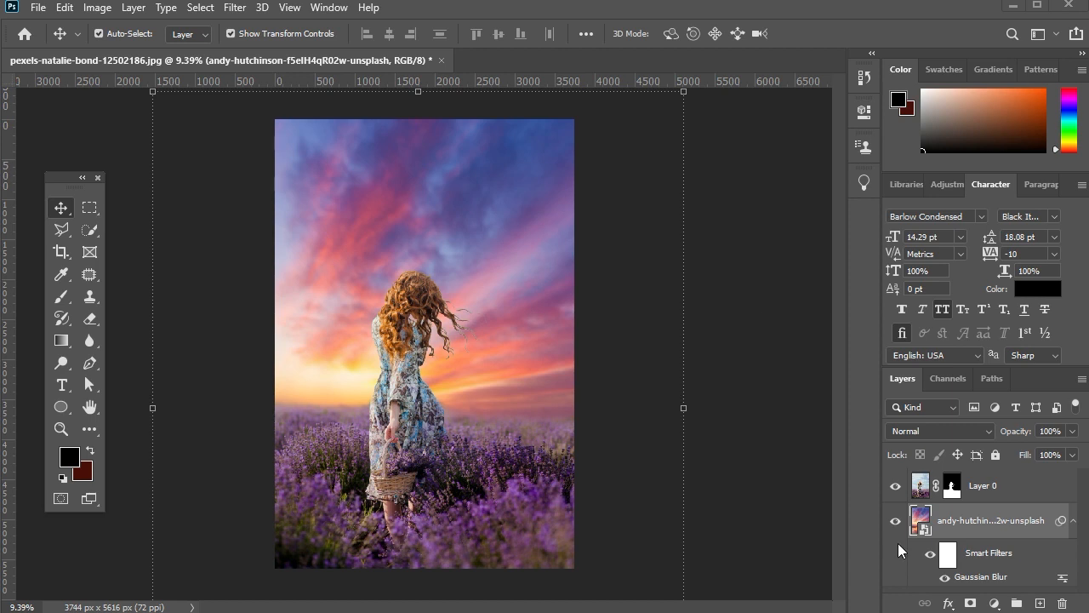
# Step: Add a new layer above Layer 0 and clip it to Layer 0
pyautogui.click(980, 490)
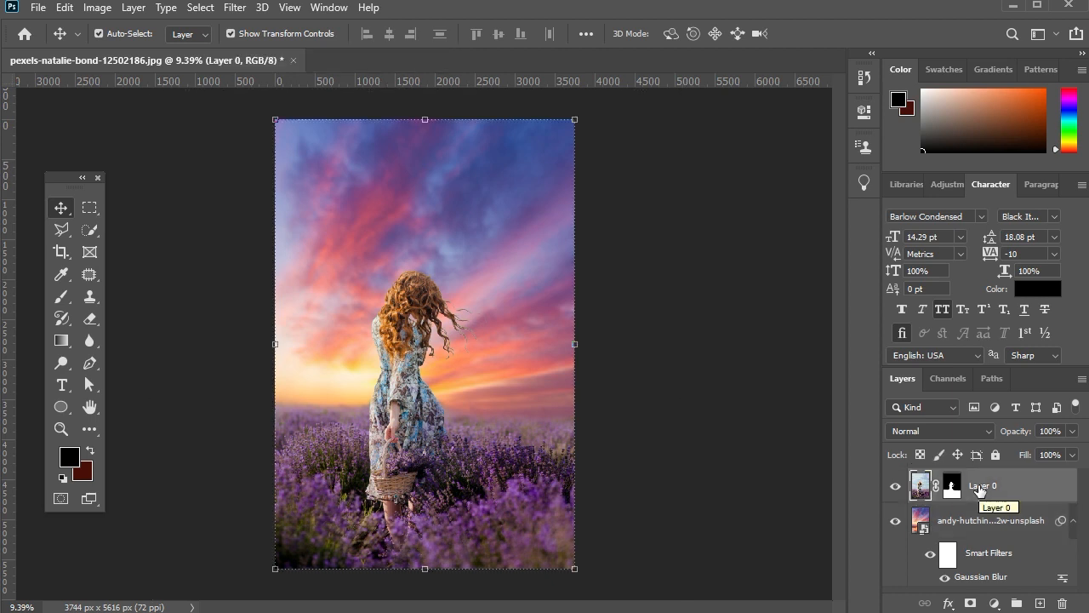
pyautogui.click(1040, 603)
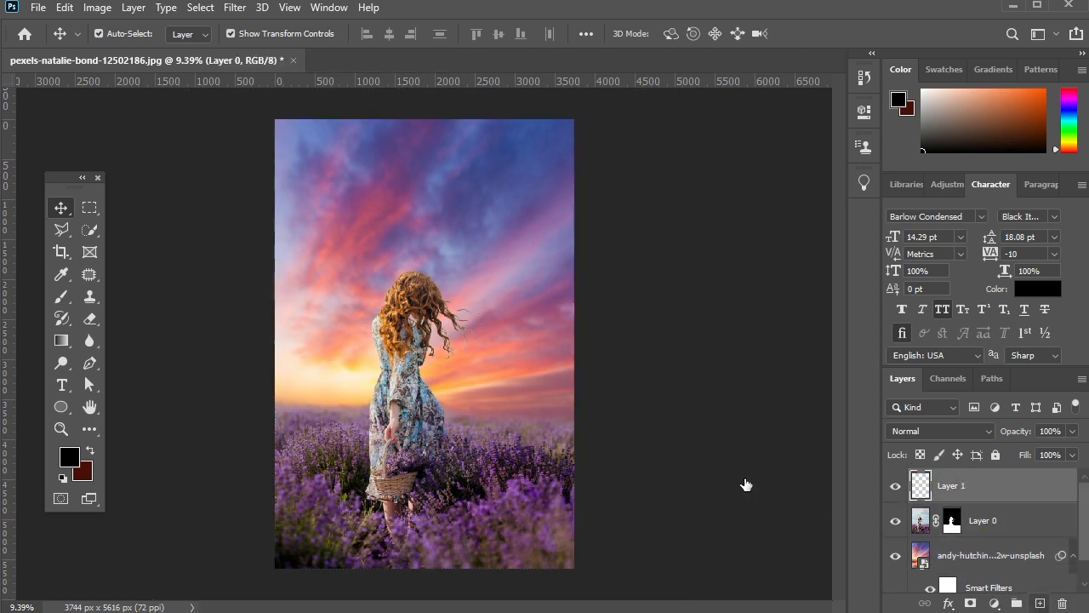
pyautogui.rightClick(954, 487)
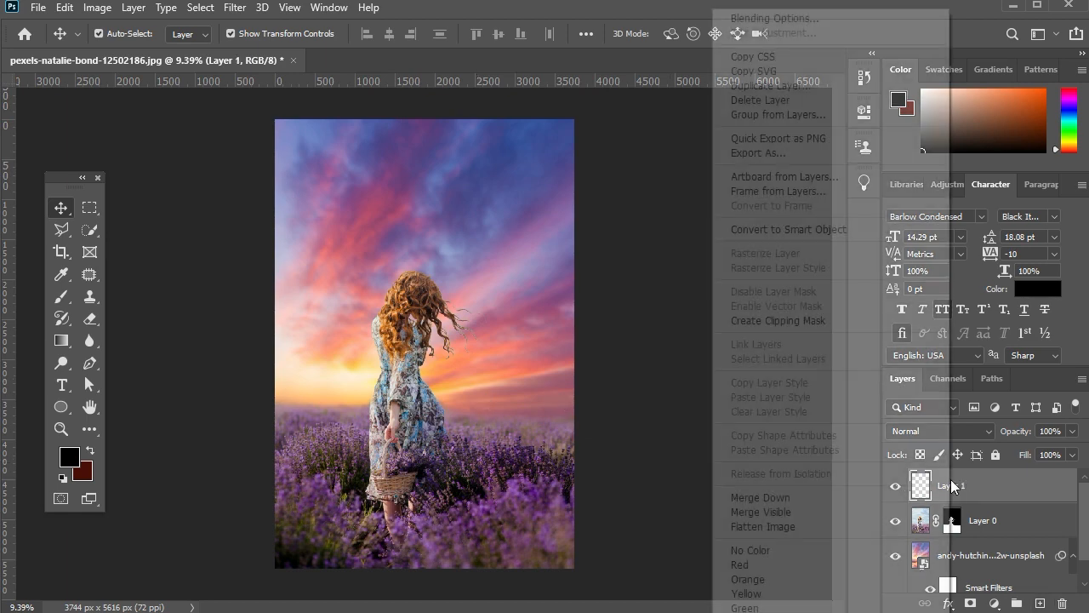
pyautogui.click(800, 322)
# Step: Paint a brown sampled from the hair over the top and left edges of the head on Layer 1 with a 90 px brush
pyautogui.press('b')
pyautogui.scroll(5, 396, 282)
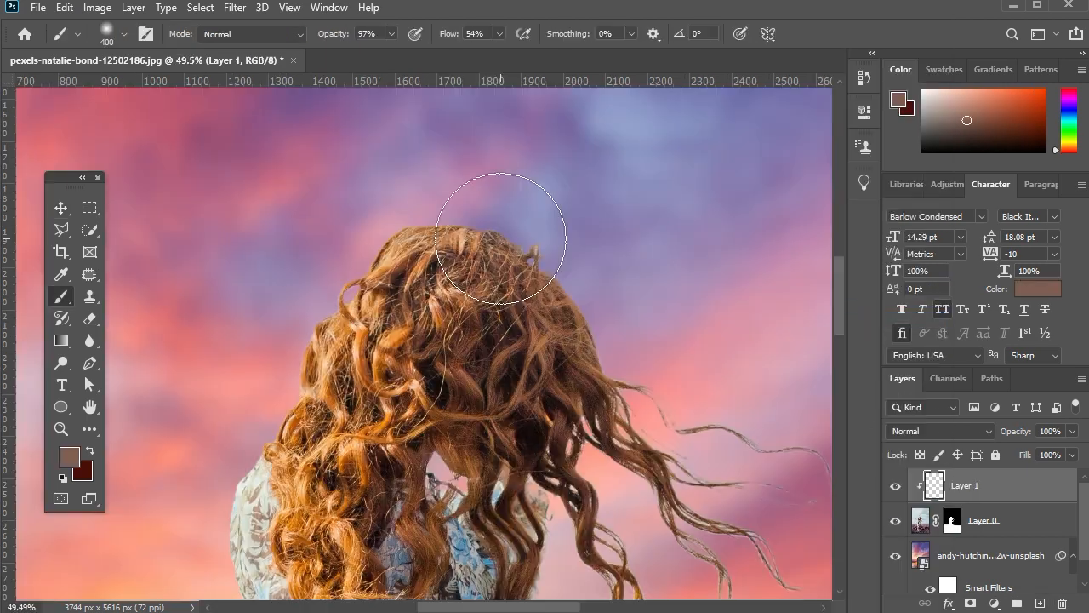
pyautogui.keyDown('alt'); pyautogui.click(508, 228); pyautogui.keyUp('alt')
pyautogui.keyDown('alt'); pyautogui.click(506, 231); pyautogui.keyUp('alt')
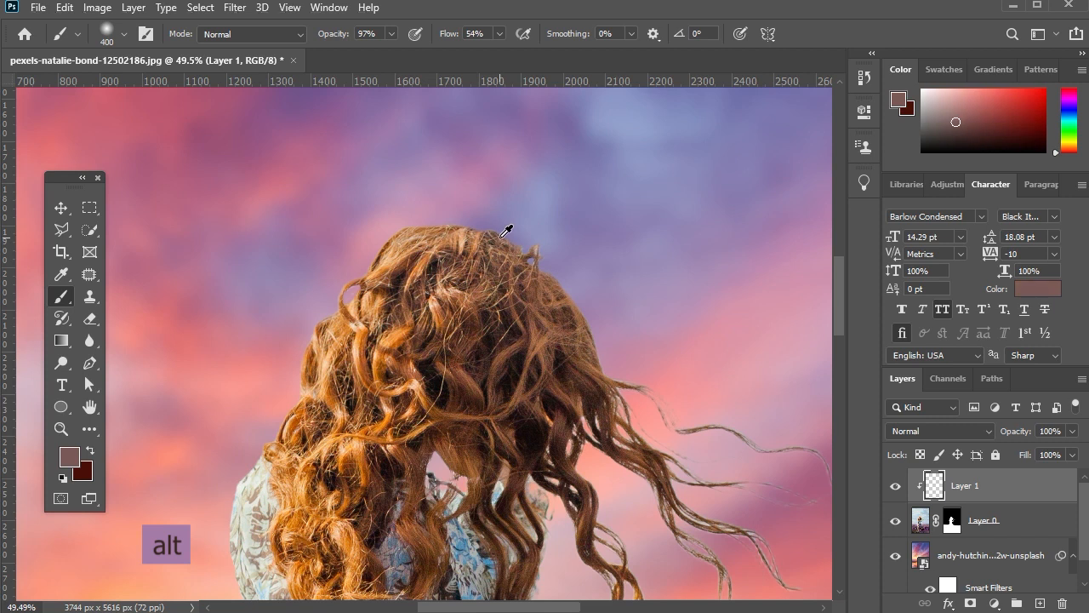
pyautogui.keyDown('alt'); pyautogui.click(521, 244); pyautogui.keyUp('alt')
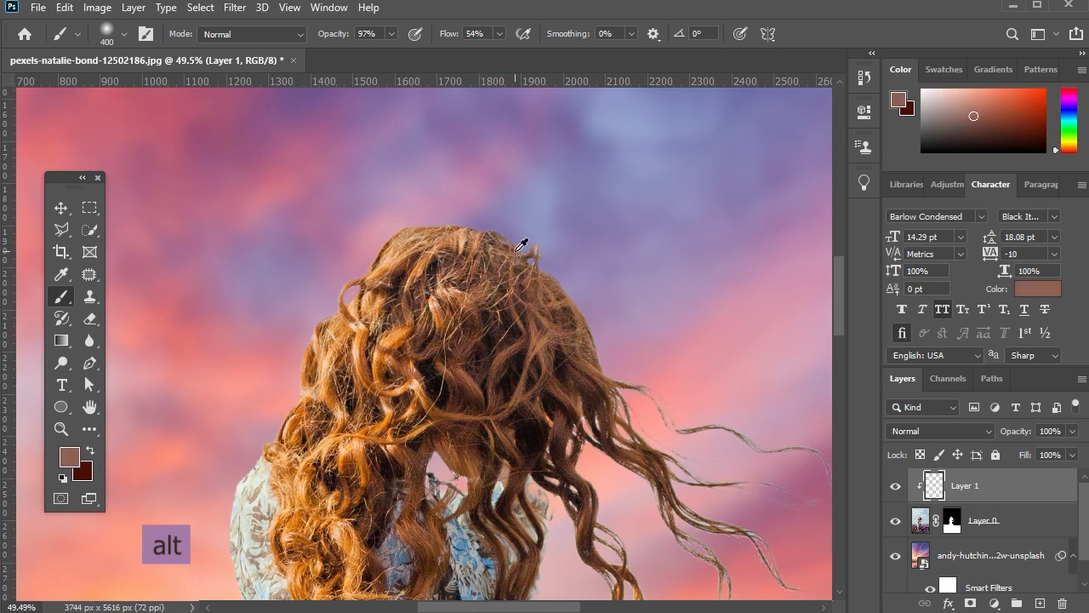
pyautogui.press('[')
pyautogui.press('[')
pyautogui.press('[')
pyautogui.press('[')
pyautogui.press('[')
pyautogui.press('[')
pyautogui.press('[')
pyautogui.press('[')
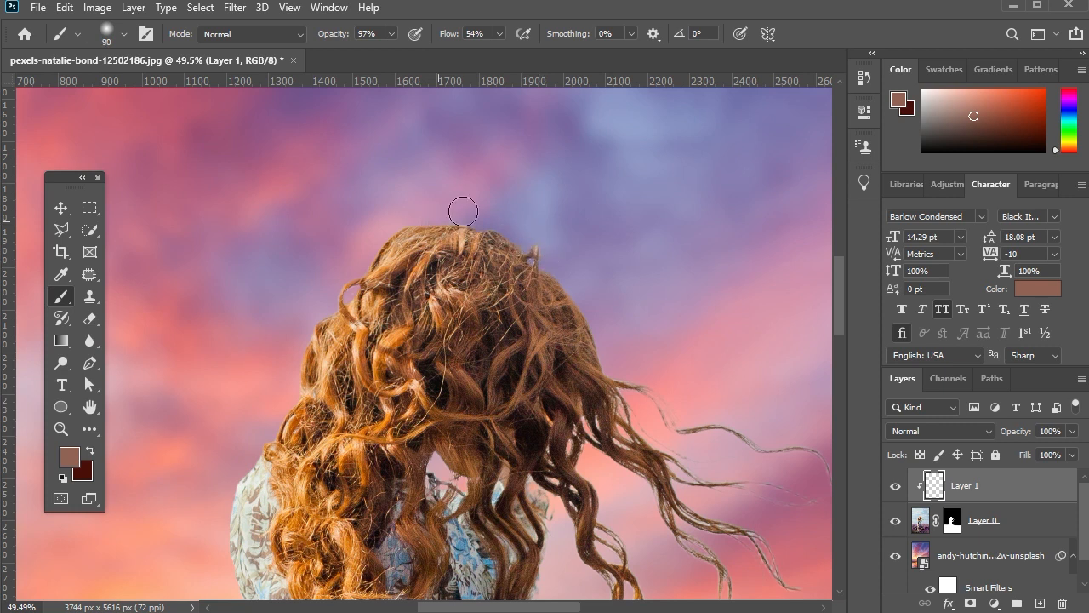
pyautogui.moveTo(379, 237)
pyautogui.mouseDown()
pyautogui.moveTo(372, 227)
pyautogui.moveTo(316, 297)
pyautogui.moveTo(255, 428)
pyautogui.moveTo(275, 418)
pyautogui.moveTo(323, 284)
pyautogui.mouseUp()
# Step: Paint the sampled brown over the loose hair strands blowing out to the right
pyautogui.moveTo(600, 360)
pyautogui.mouseDown()
pyautogui.moveTo(696, 409)
pyautogui.moveTo(663, 411)
pyautogui.moveTo(783, 433)
pyautogui.moveTo(805, 459)
pyautogui.mouseUp()
pyautogui.scroll(-2, 805, 459)
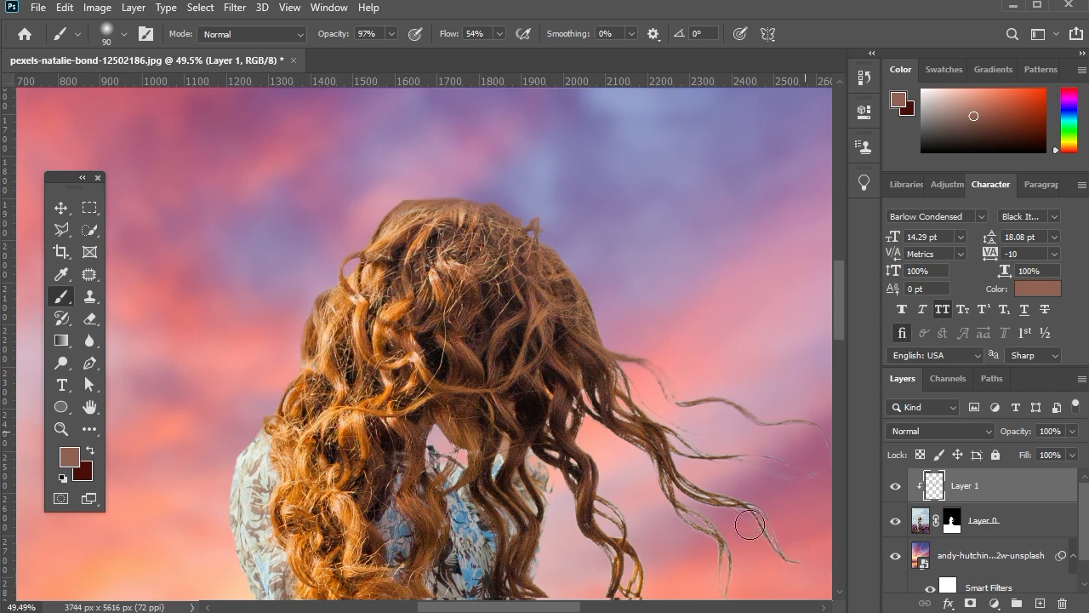
pyautogui.scroll(-1, 677, 466)
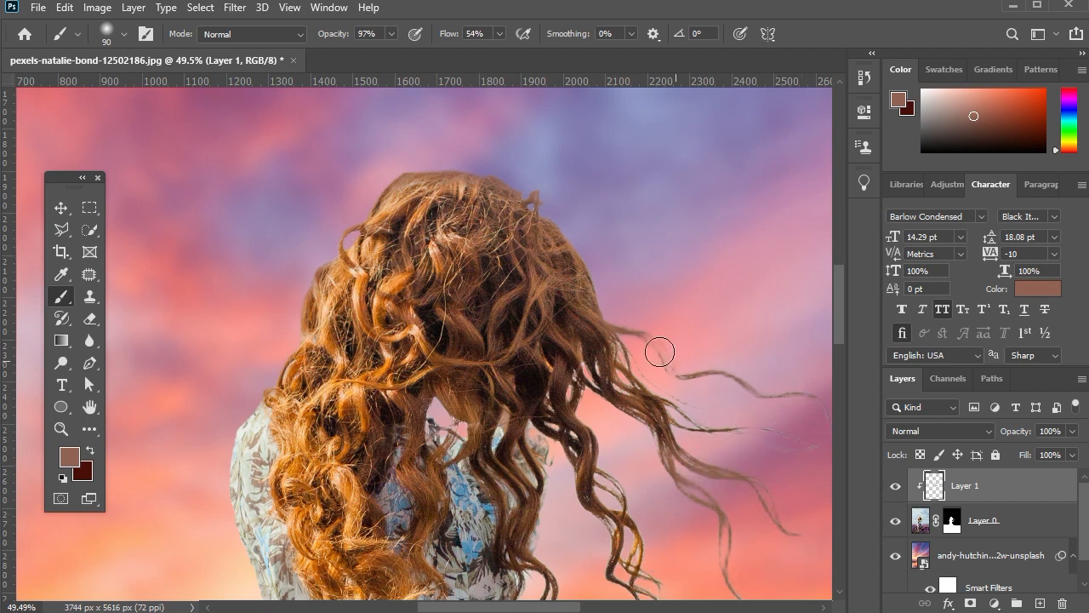
# Step: Sample darker browns from the hair and paint over the light fringes on the right and lower strands
pyautogui.press('alt')
pyautogui.keyDown('alt'); pyautogui.click(614, 344); pyautogui.keyUp('alt')
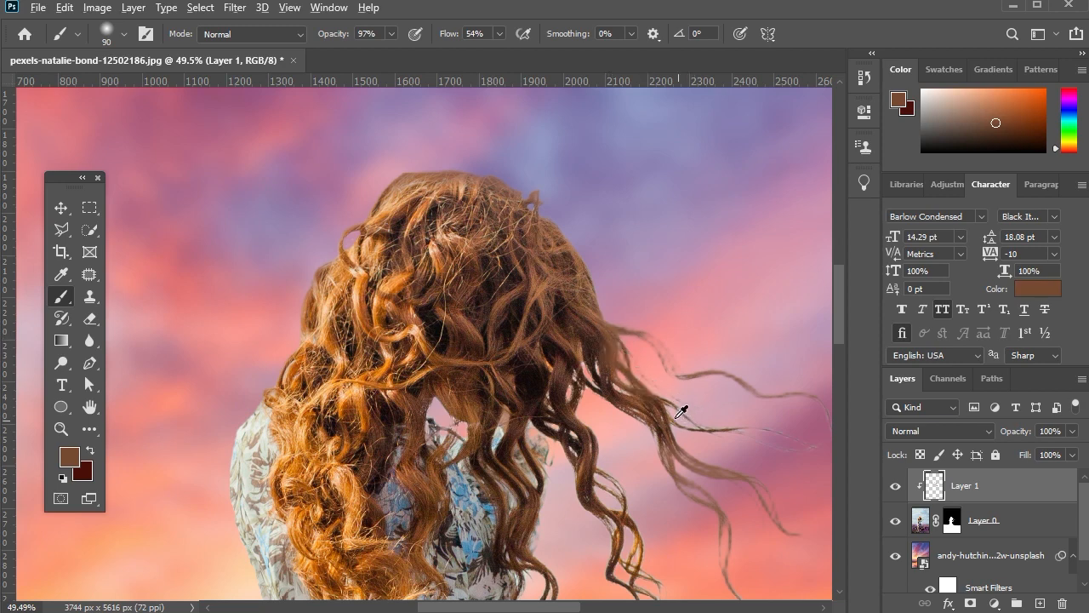
pyautogui.scroll(-2, 596, 389)
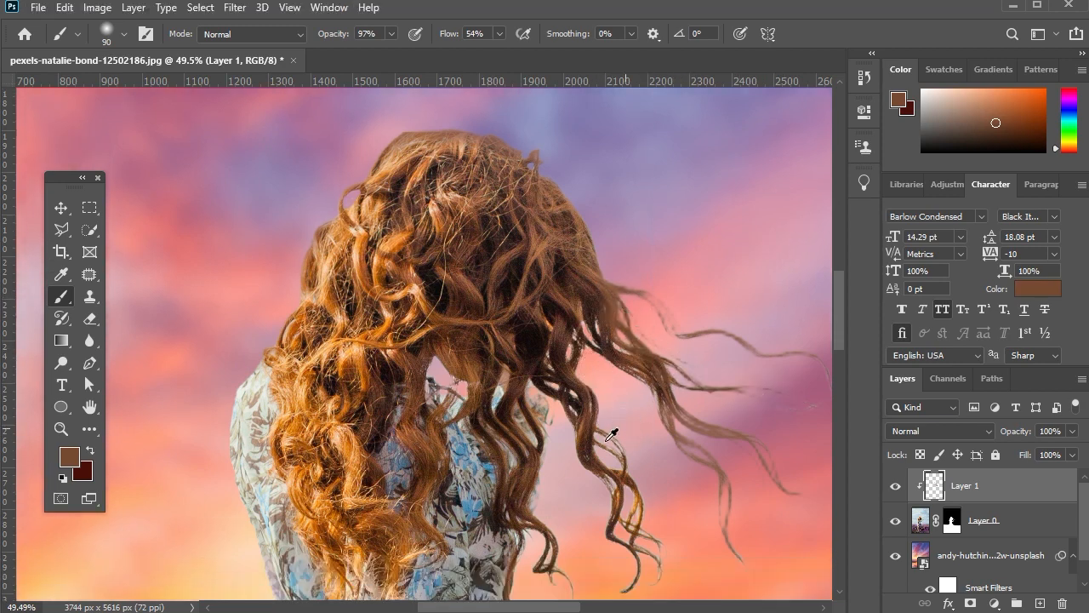
pyautogui.keyDown('alt'); pyautogui.click(611, 434); pyautogui.keyUp('alt')
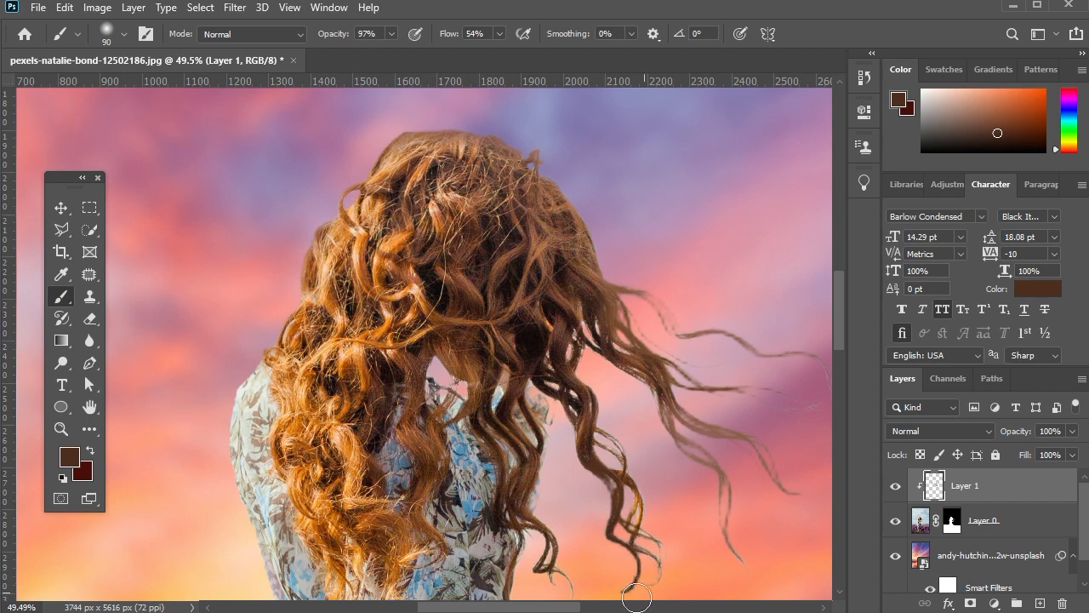
pyautogui.moveTo(636, 597)
pyautogui.mouseDown()
pyautogui.moveTo(620, 453)
pyautogui.moveTo(588, 415)
pyautogui.mouseUp()
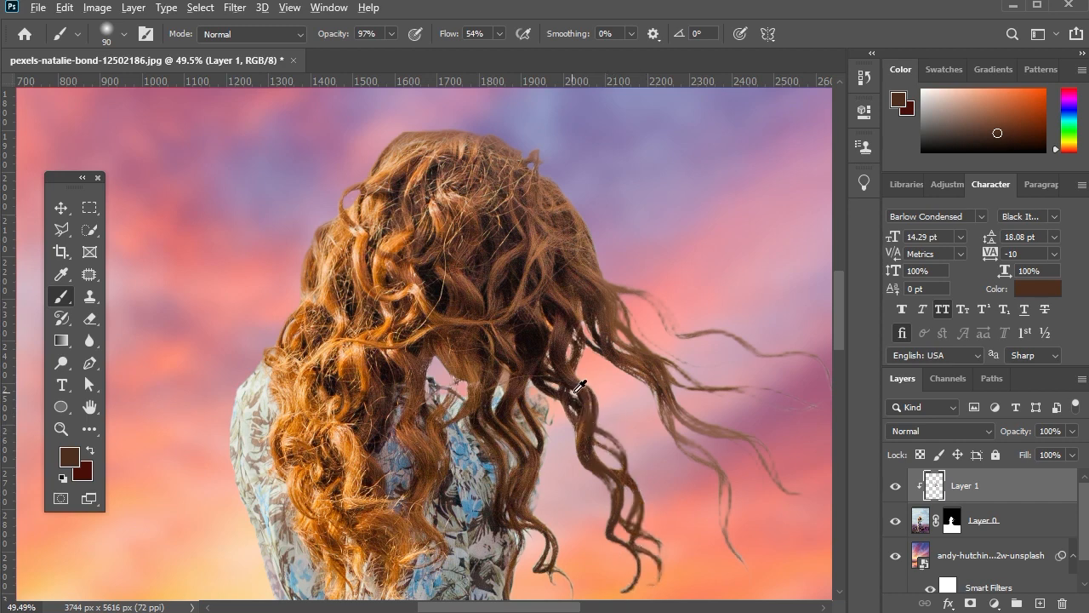
# Step: Sample browns from the hair and paint over the light fringes on the lower curl tips on Layer 1
pyautogui.keyDown('alt'); pyautogui.click(622, 351); pyautogui.keyUp('alt')
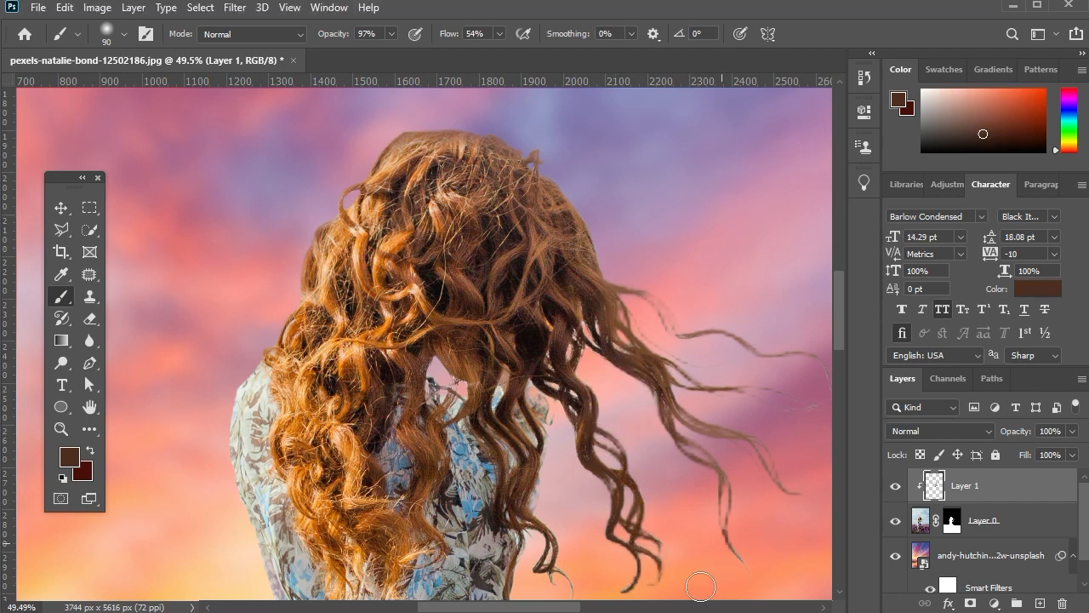
pyautogui.scroll(-1, 566, 483)
pyautogui.scroll(-2, 566, 483)
pyautogui.keyDown('alt'); pyautogui.click(554, 462); pyautogui.keyUp('alt')
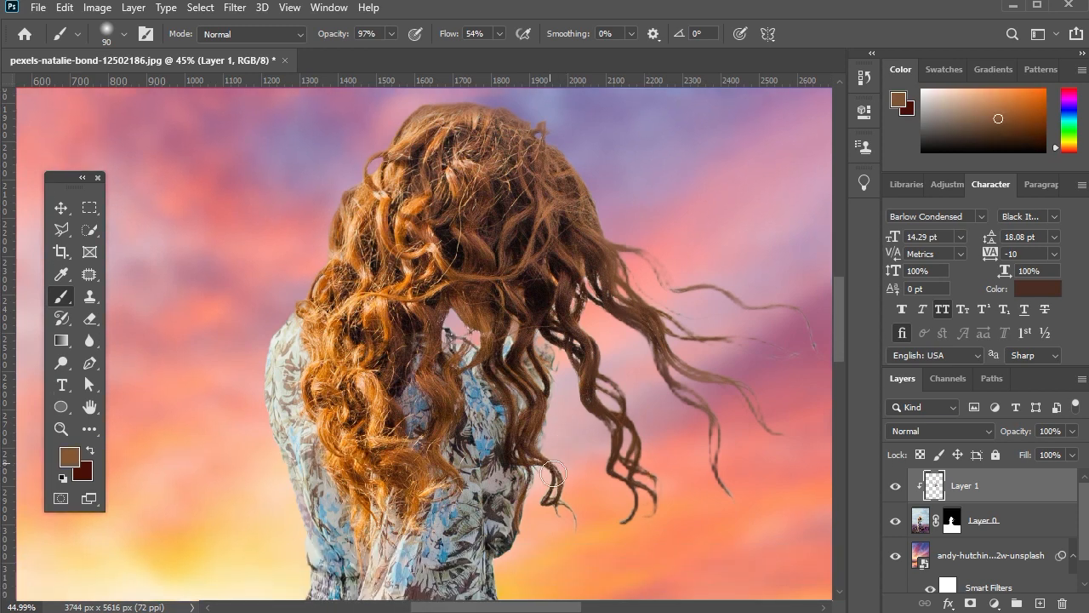
pyautogui.scroll(-5, 346, 225)
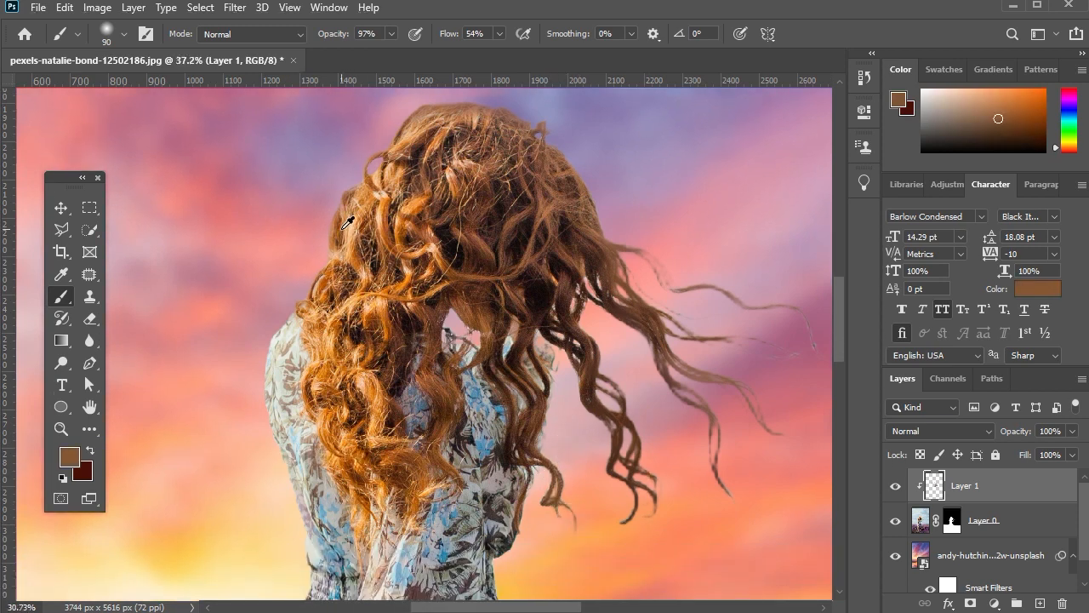
# Step: Sample a lighter orange-brown from the top of the head and touch up the hair edges with a brush enlarged to 300 px
pyautogui.keyDown('alt'); pyautogui.click(417, 156); pyautogui.keyUp('alt')
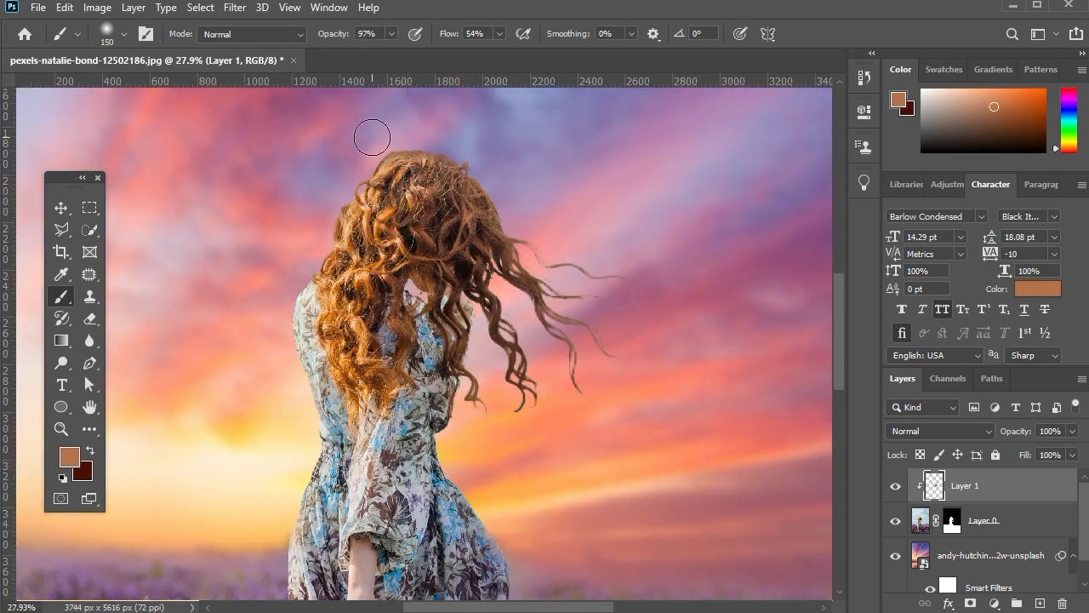
pyautogui.press(']')
pyautogui.press(']')
pyautogui.press(']')
pyautogui.press(']')
pyautogui.press(']')
pyautogui.press(']')
pyautogui.press(']')
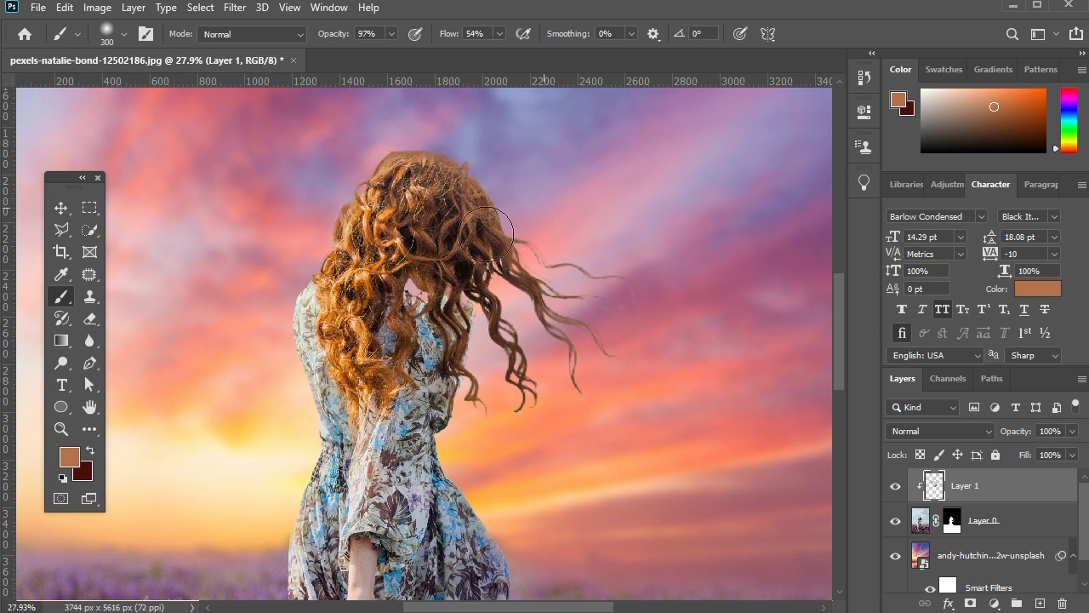
pyautogui.click(61, 207)
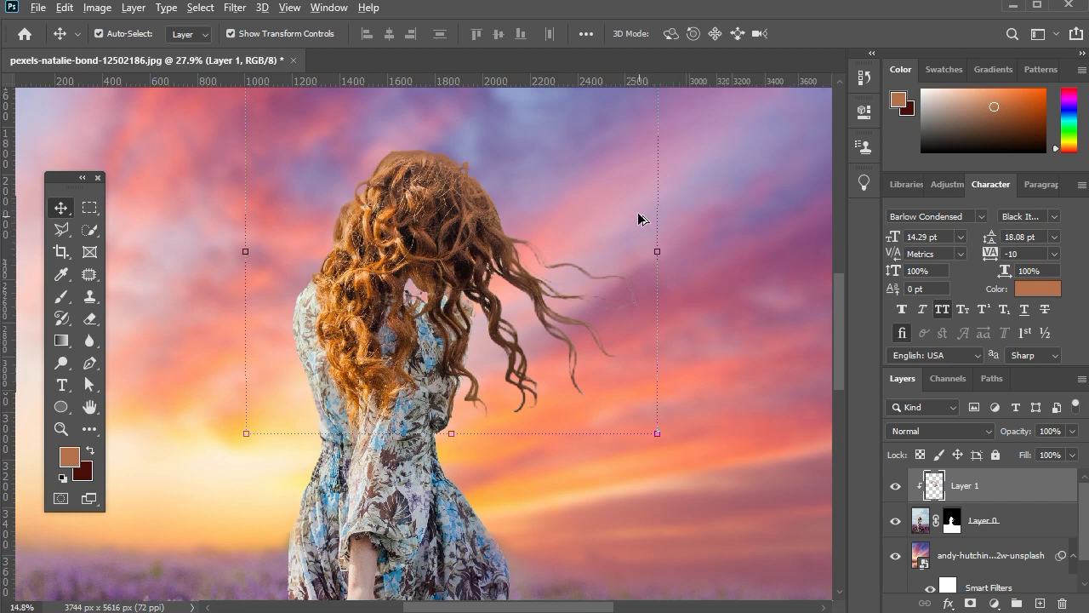
pyautogui.hotkey('ctrl', '0')
pyautogui.scroll(3, 395, 384)
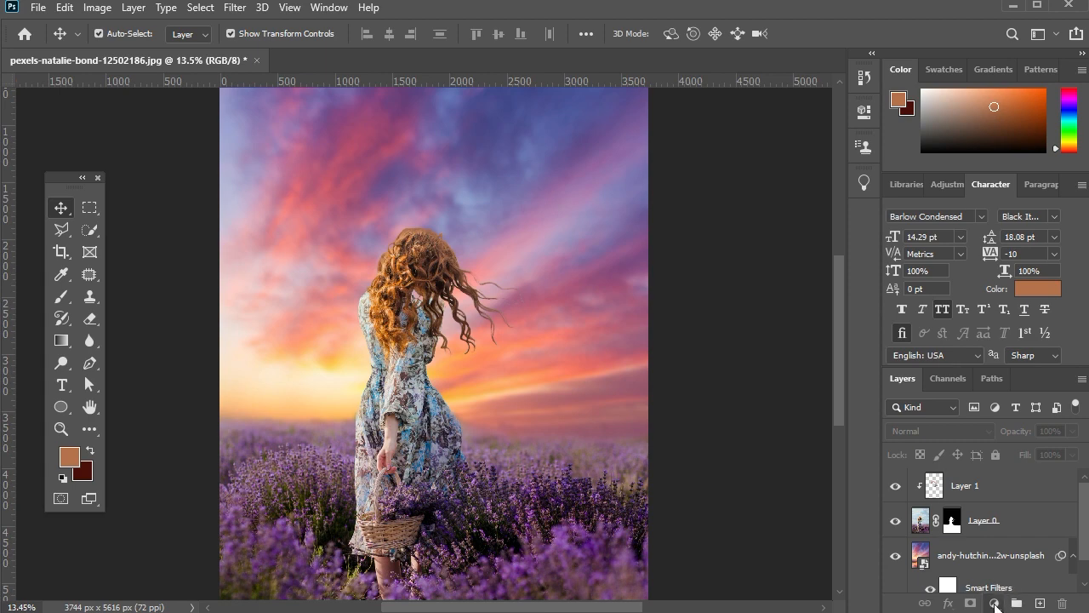
# Step: Add a Color Balance adjustment layer with midtones at Cyan-Red +9, Magenta-Green -11 and Yellow-Blue -10
pyautogui.click(994, 604)
pyautogui.click(1002, 464)
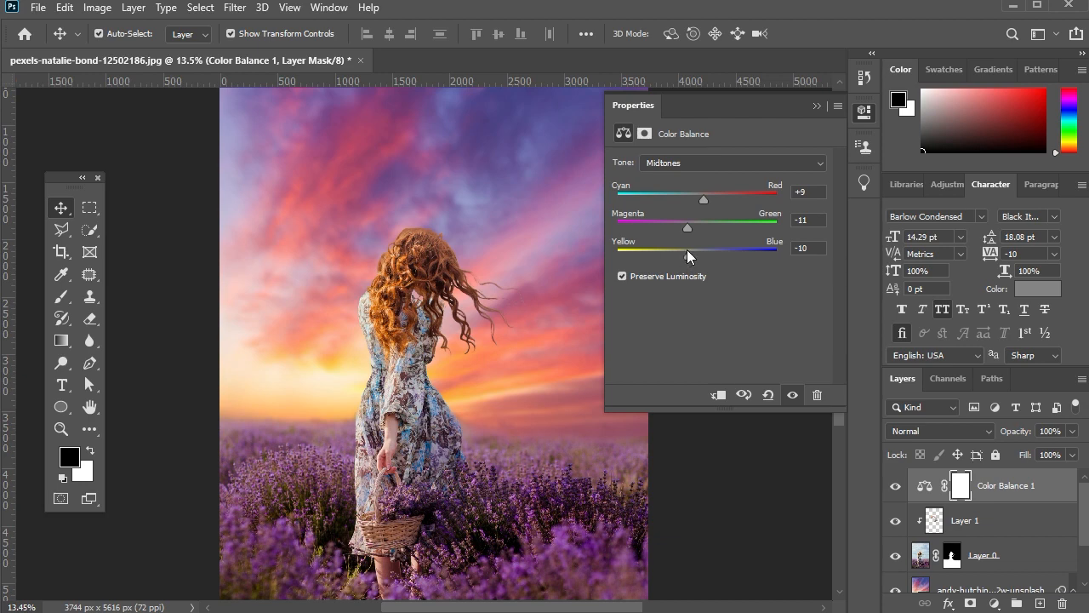
pyautogui.click(814, 109)
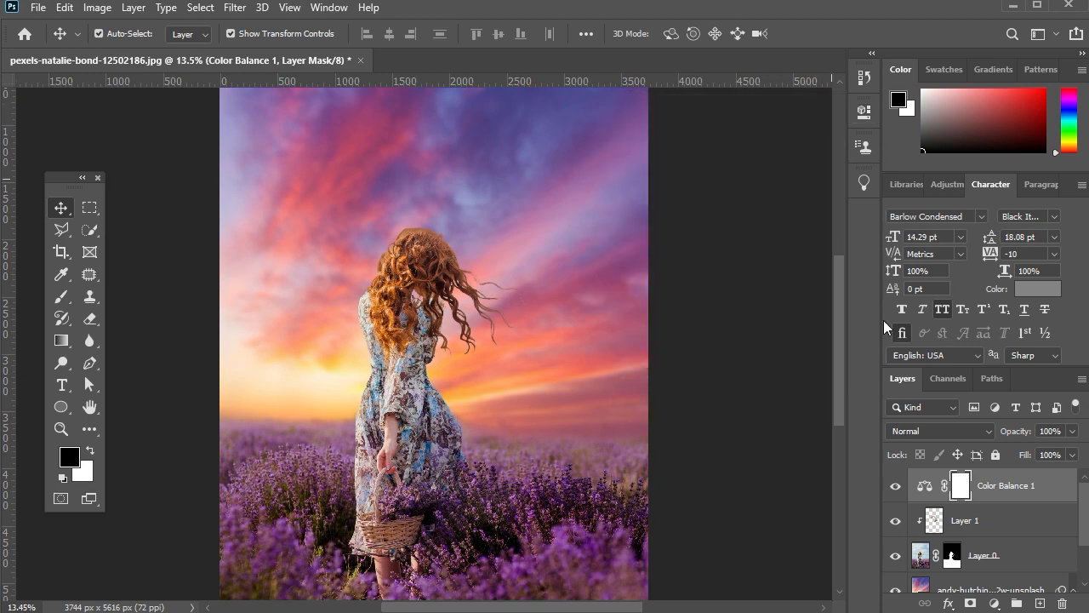
# Step: Add a Levels adjustment layer above Color Balance 1 and set its white input level to 231
pyautogui.click(994, 603)
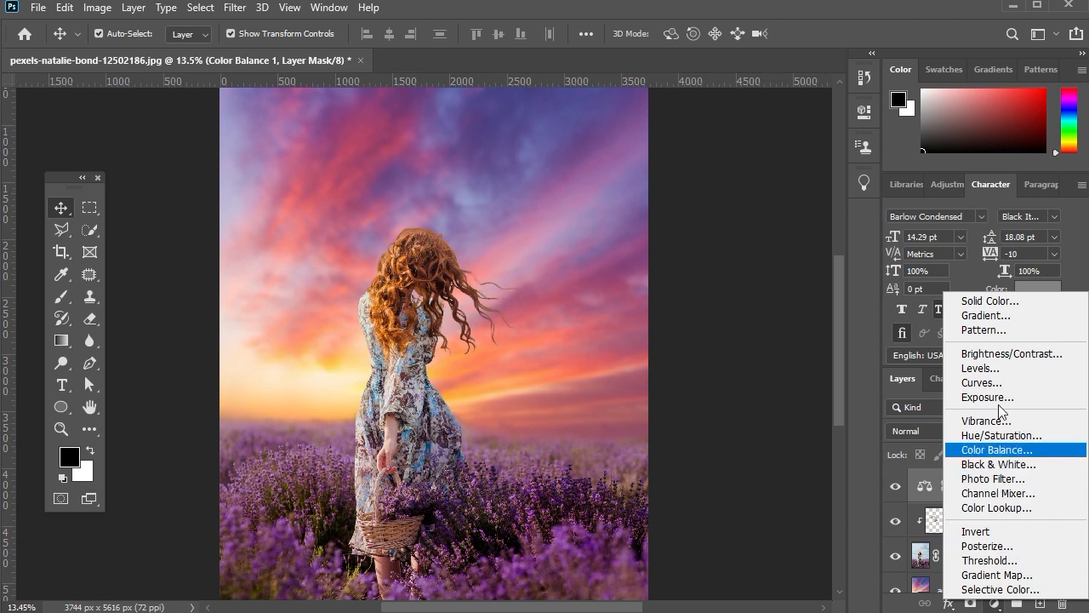
pyautogui.click(997, 371)
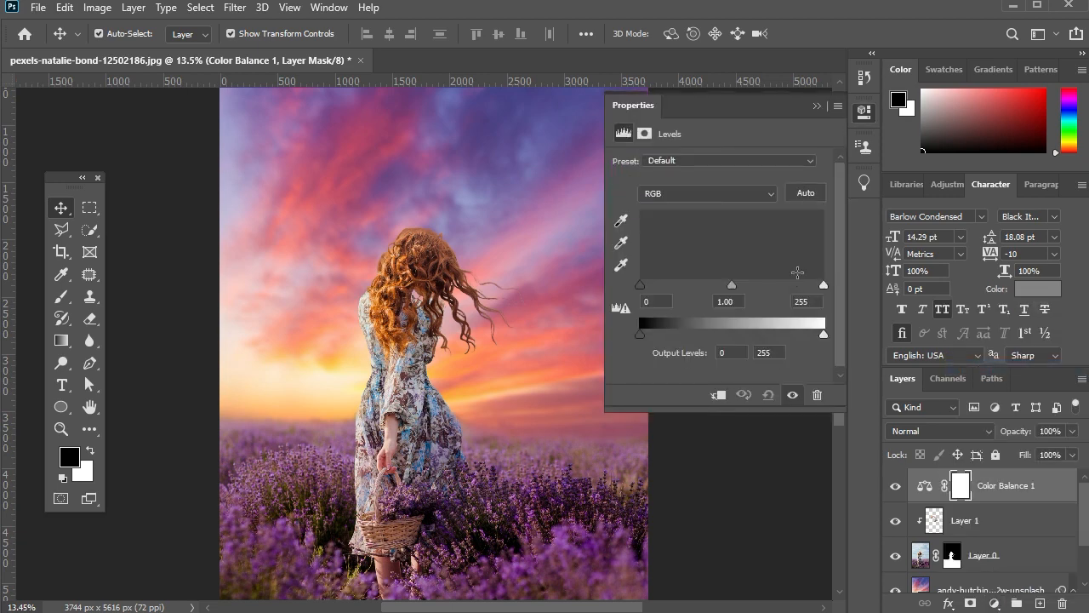
pyautogui.moveTo(822, 286); pyautogui.dragTo(813, 286)
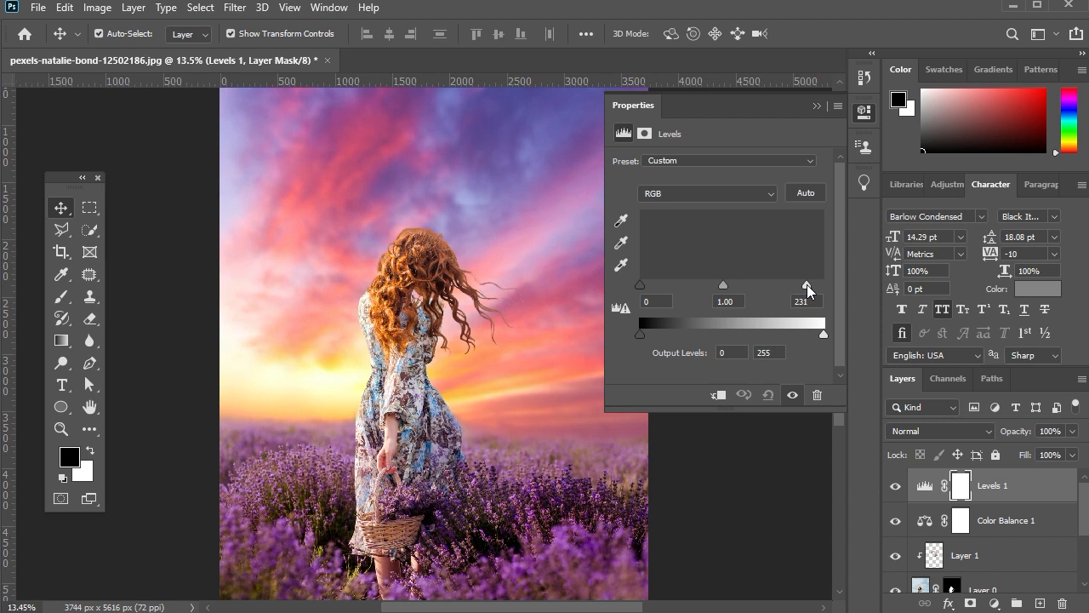
# Step: Invert the Levels 1 layer mask to hide the brightening
pyautogui.click(644, 137)
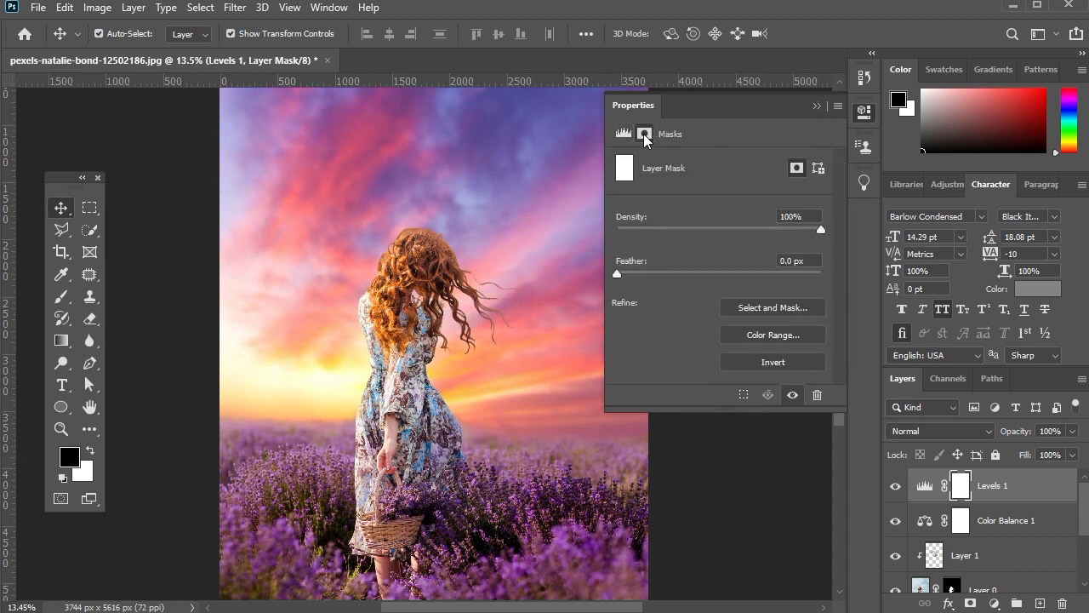
pyautogui.click(790, 361)
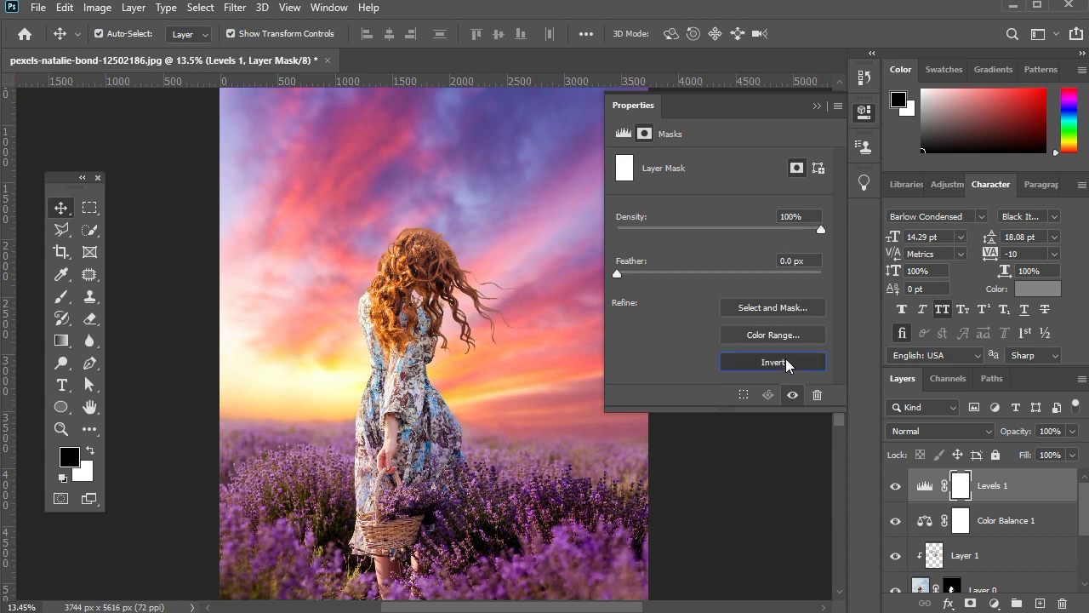
pyautogui.click(817, 106)
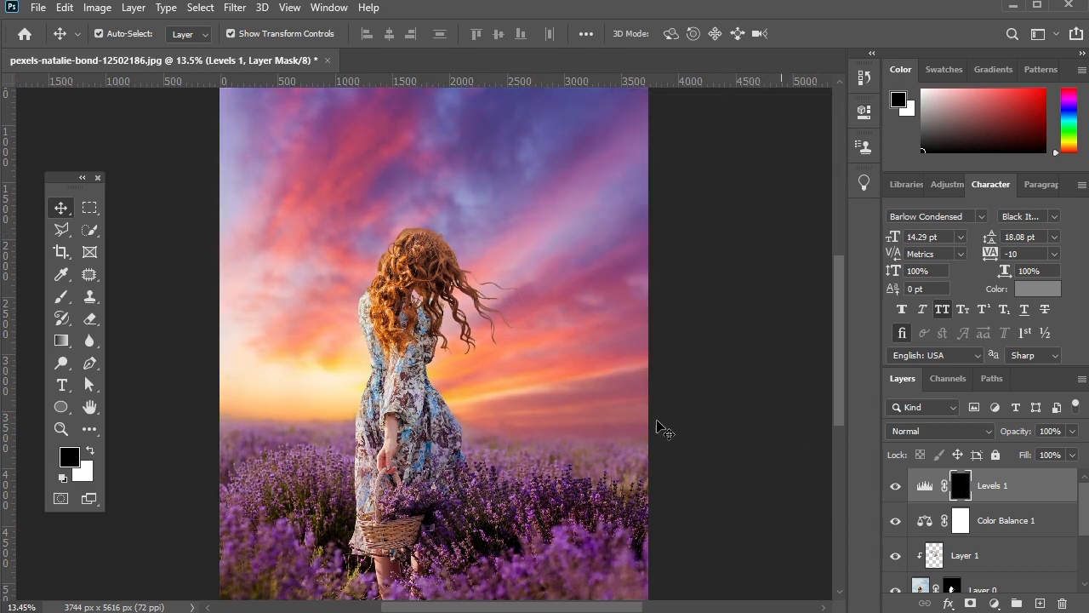
# Step: Paint white on the Levels 1 mask along the sunlit left side of the dress and hair with a 300 px brush
pyautogui.click(63, 297)
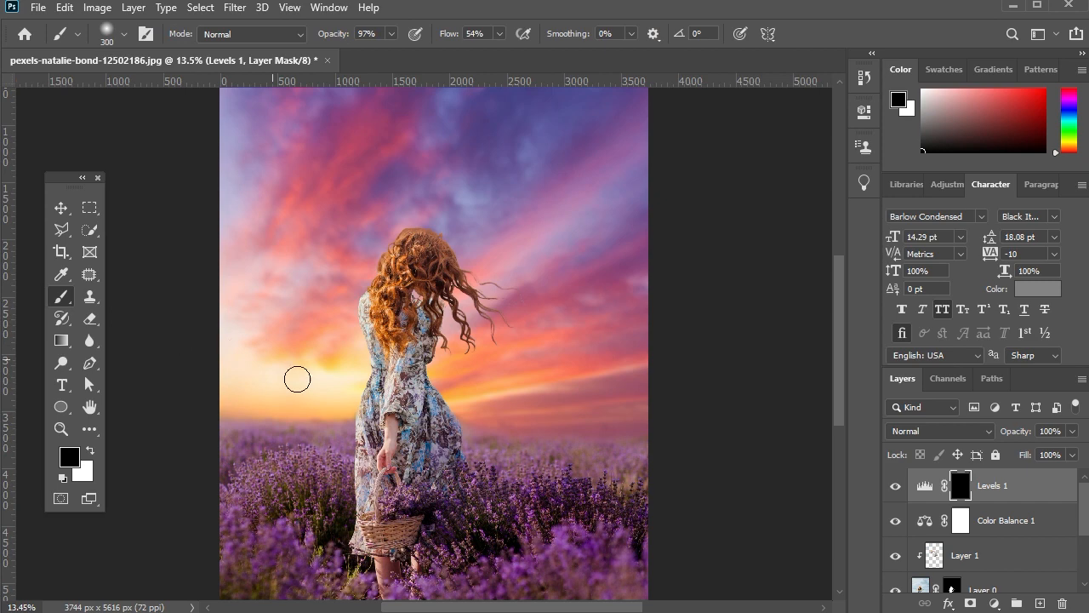
pyautogui.scroll(5, 400, 400)
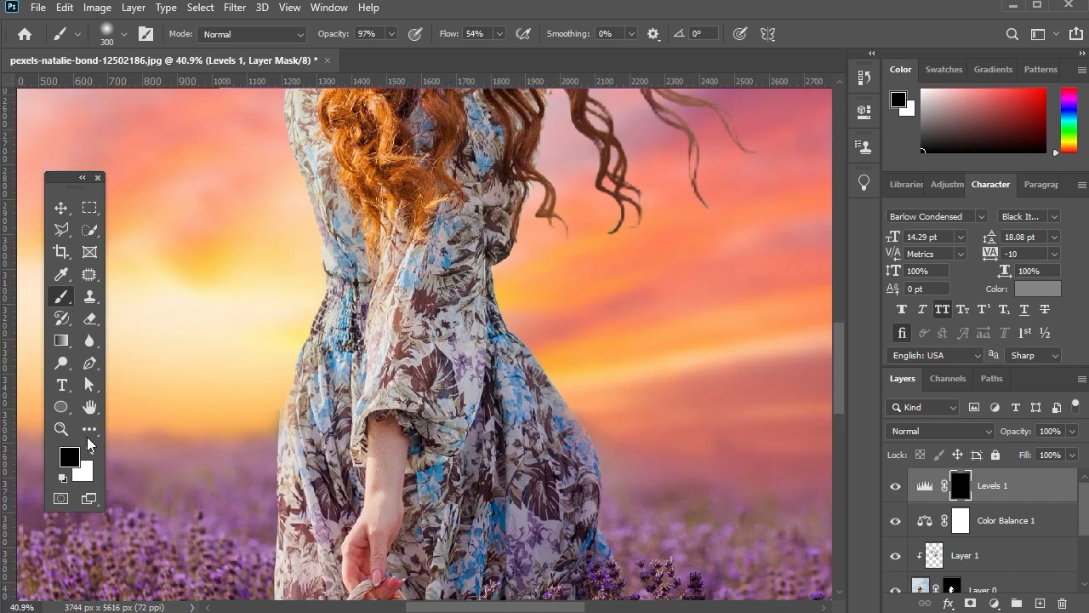
pyautogui.click(88, 448)
pyautogui.scroll(-2, 586, 323)
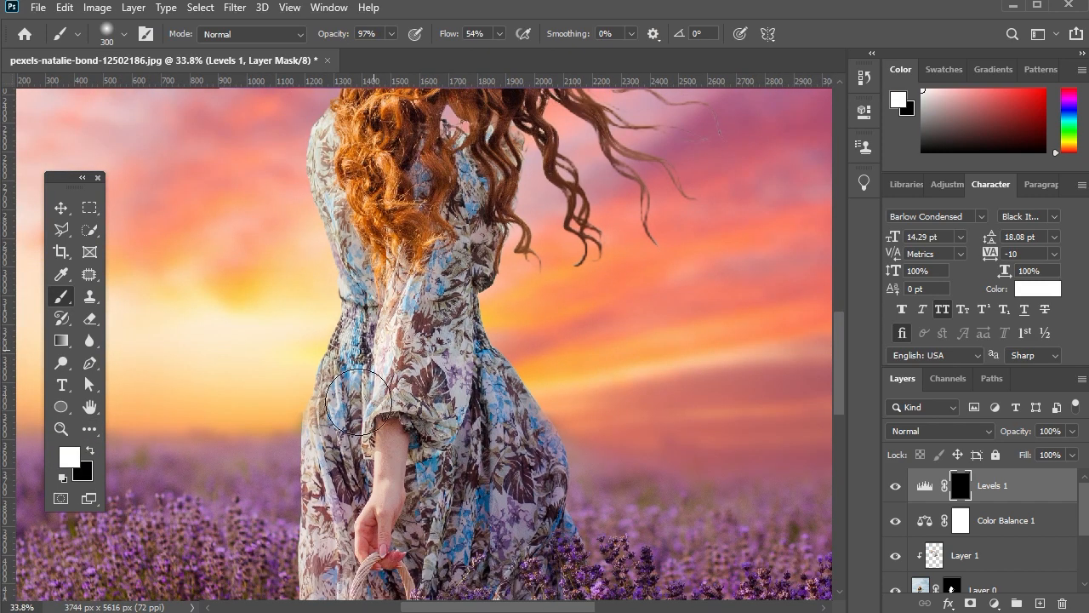
pyautogui.moveTo(359, 401)
pyautogui.mouseDown()
pyautogui.moveTo(330, 481)
pyautogui.moveTo(330, 453)
pyautogui.moveTo(290, 497)
pyautogui.moveTo(335, 474)
pyautogui.mouseUp()
pyautogui.scroll(-3, 335, 455)
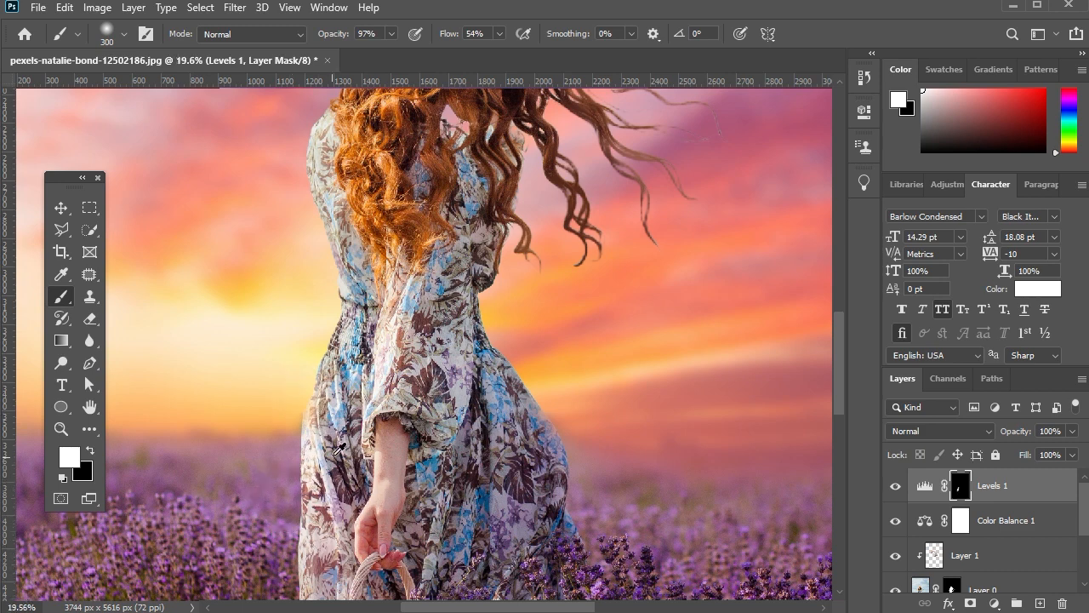
pyautogui.scroll(-2, 338, 449)
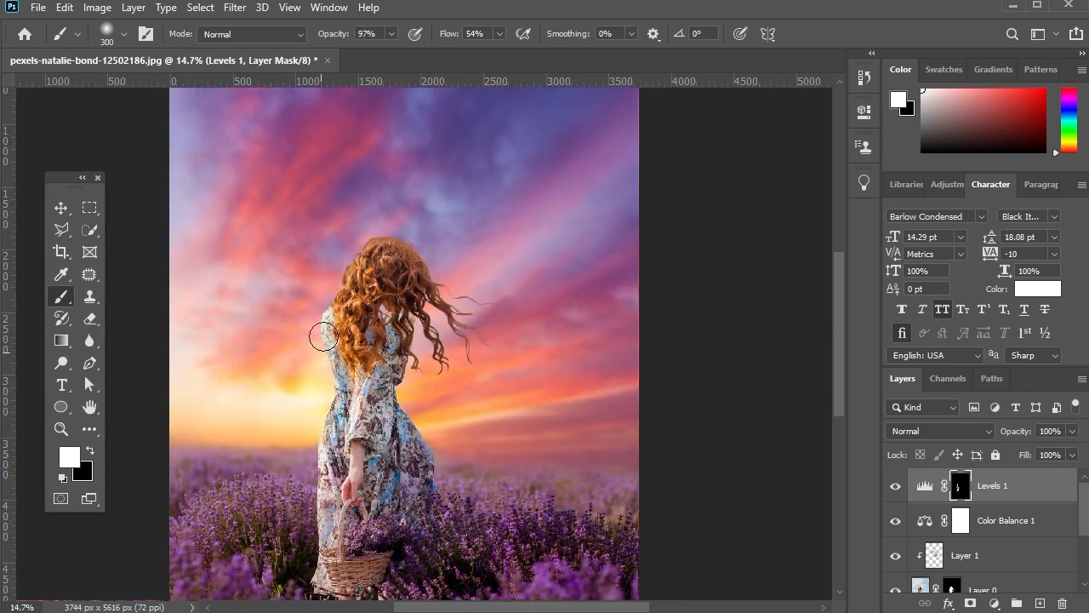
pyautogui.moveTo(324, 337)
pyautogui.mouseDown()
pyautogui.moveTo(328, 443)
pyautogui.moveTo(296, 578)
pyautogui.moveTo(326, 583)
pyautogui.moveTo(325, 444)
pyautogui.moveTo(342, 296)
pyautogui.moveTo(383, 217)
pyautogui.moveTo(364, 250)
pyautogui.mouseUp()
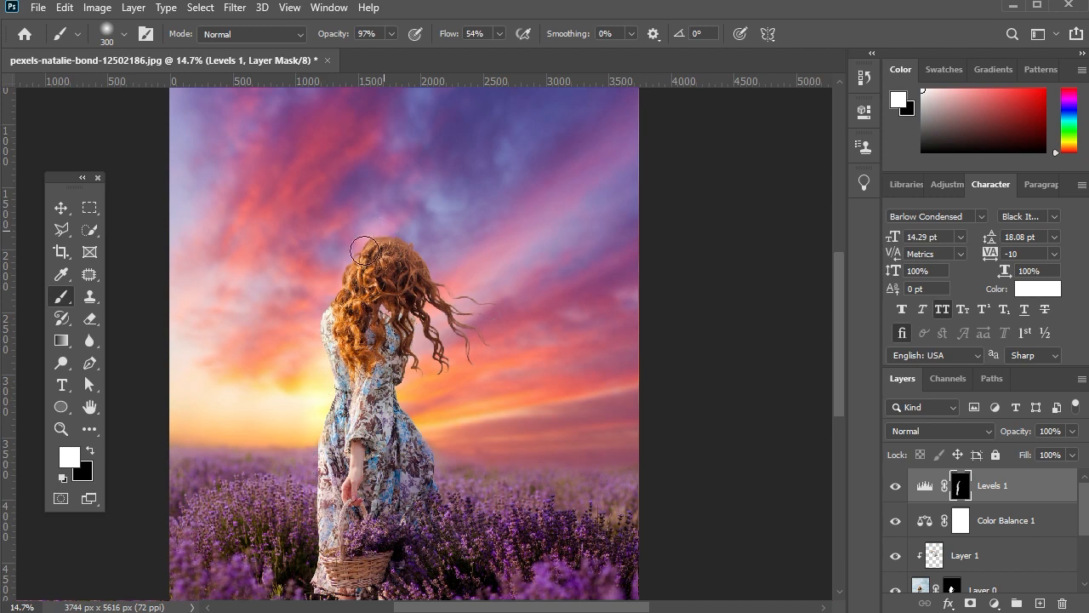
# Step: Enlarge the brush to 1000 px and paint white on the Levels 1 mask over the lavender on the woman's left and at her feet
pyautogui.scroll(-1, 612, 487)
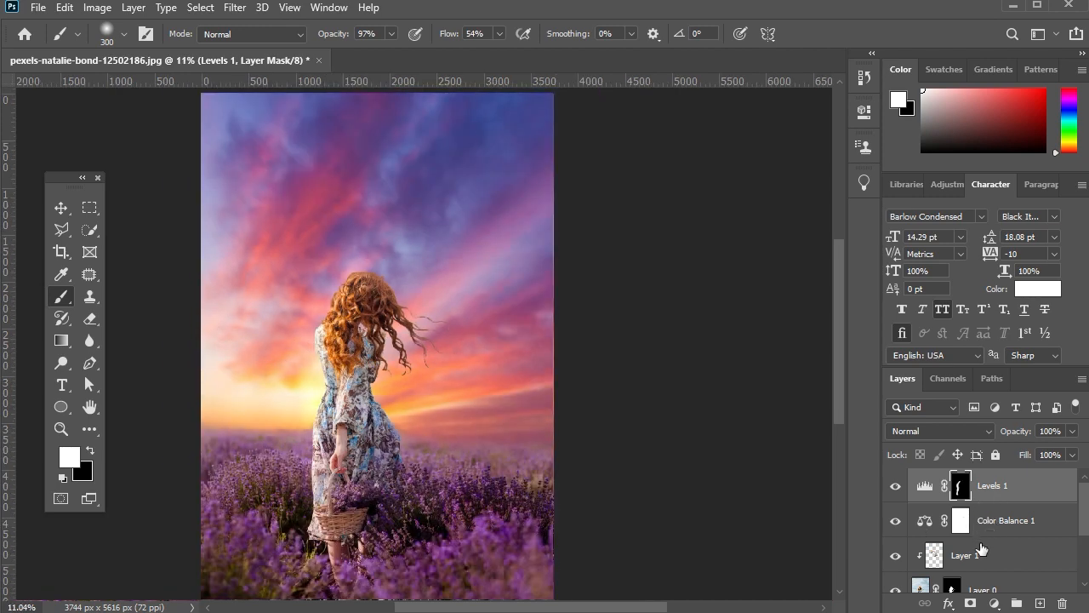
pyautogui.hotkey('ctrl', 'alt', 'g')
pyautogui.hotkey('ctrl', 'z')
pyautogui.press(']')
pyautogui.press(']')
pyautogui.press(']')
pyautogui.press(']')
pyautogui.press(']')
pyautogui.press(']')
pyautogui.press(']')
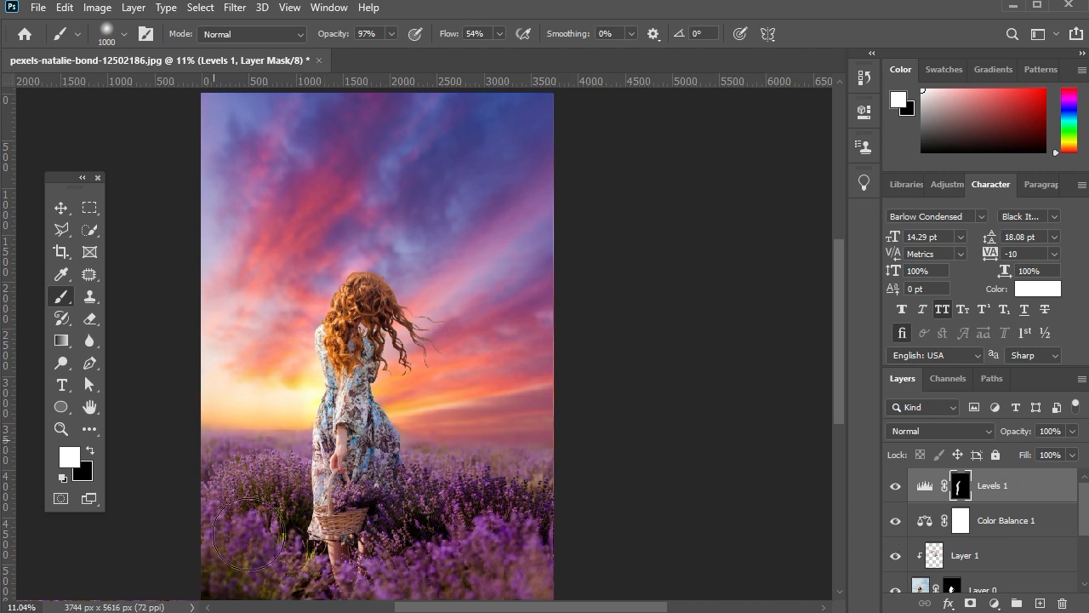
pyautogui.moveTo(292, 562)
pyautogui.mouseDown()
pyautogui.moveTo(334, 571)
pyautogui.moveTo(281, 560)
pyautogui.moveTo(350, 572)
pyautogui.moveTo(225, 545)
pyautogui.moveTo(195, 518)
pyautogui.moveTo(354, 577)
pyautogui.mouseUp()
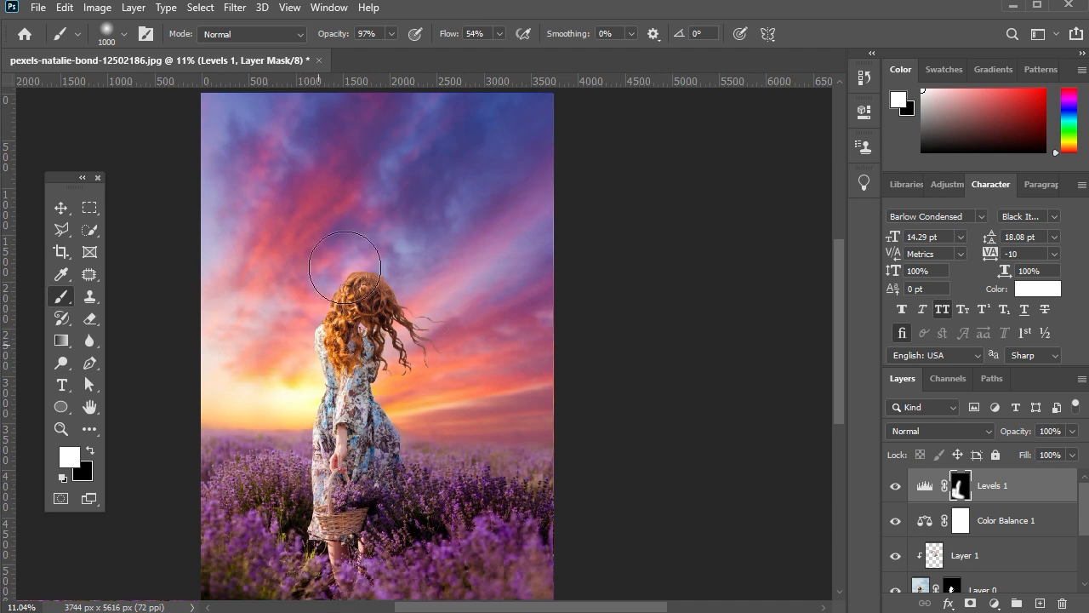
# Step: Move the sunset sky layer so its bright sun glow sits at the left edge of the image, just above the horizon
pyautogui.click(61, 208)
pyautogui.click(643, 369)
pyautogui.scroll(2, 347, 302)
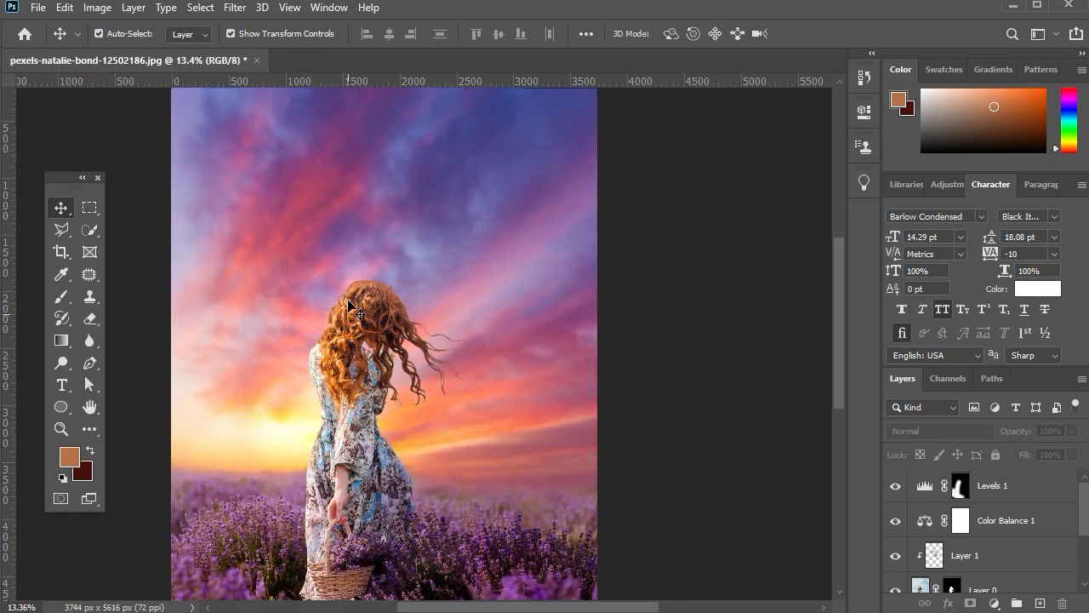
pyautogui.scroll(-2, 349, 305)
pyautogui.hotkey('ctrl', '0')
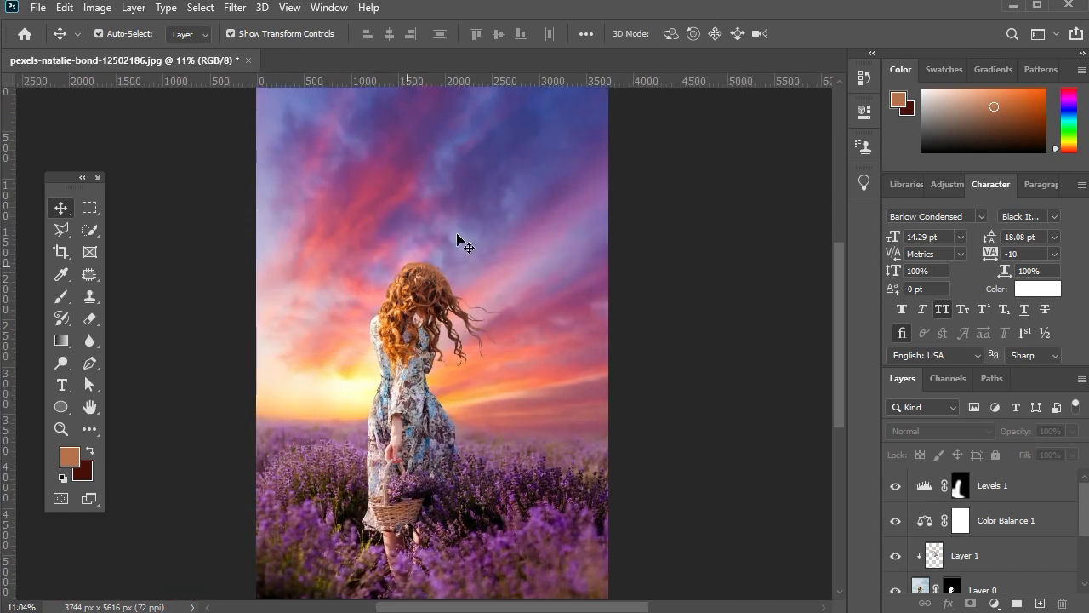
pyautogui.click(470, 231)
pyautogui.moveTo(469, 229); pyautogui.dragTo(445, 213)
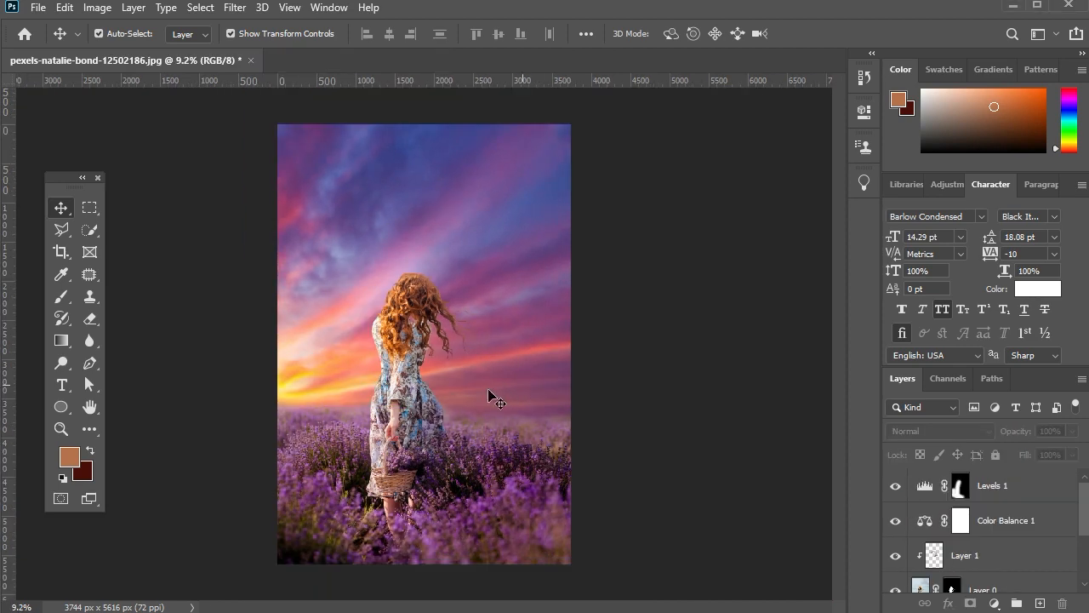
pyautogui.click(487, 398)
pyautogui.hotkey('ctrl', '0')
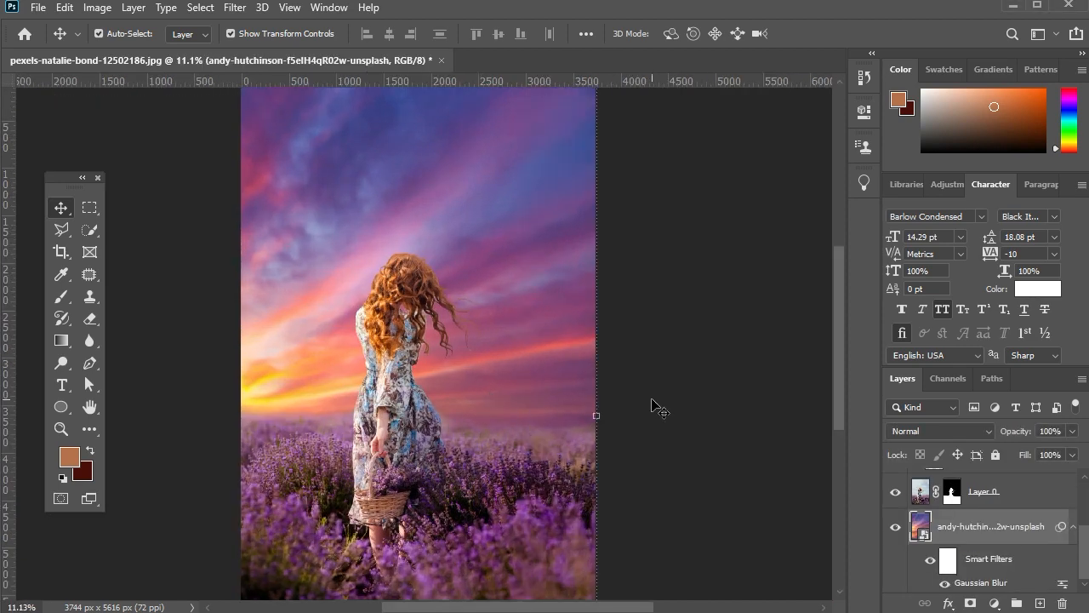
# Step: Clip the Levels 1 and Color Balance 1 adjustment layers to Layer 0 below
pyautogui.scroll(-1, 487, 345)
pyautogui.scroll(3, 1002, 521)
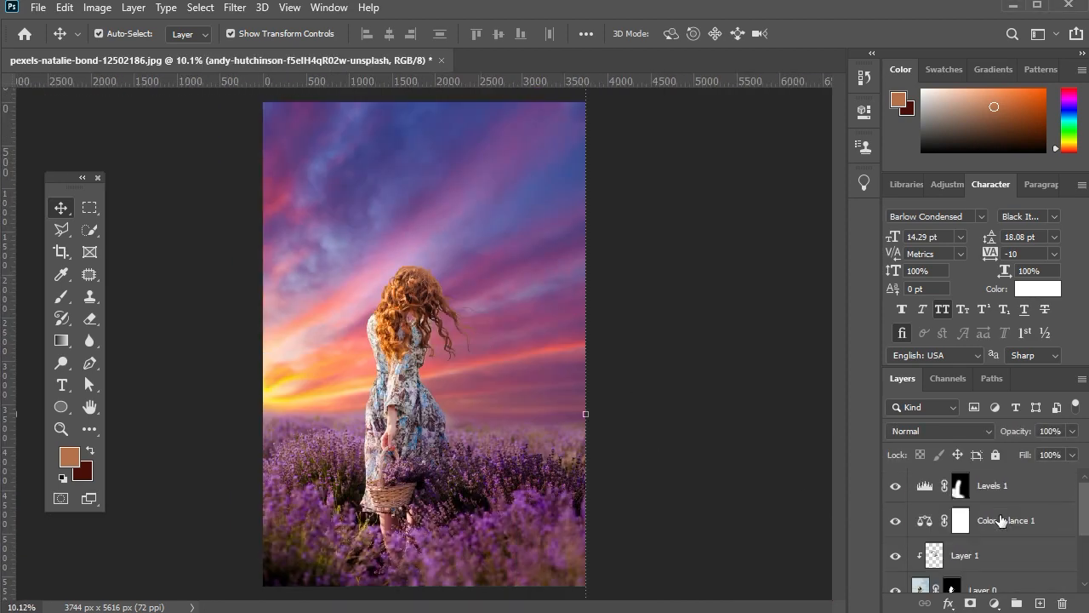
pyautogui.rightClick(993, 492)
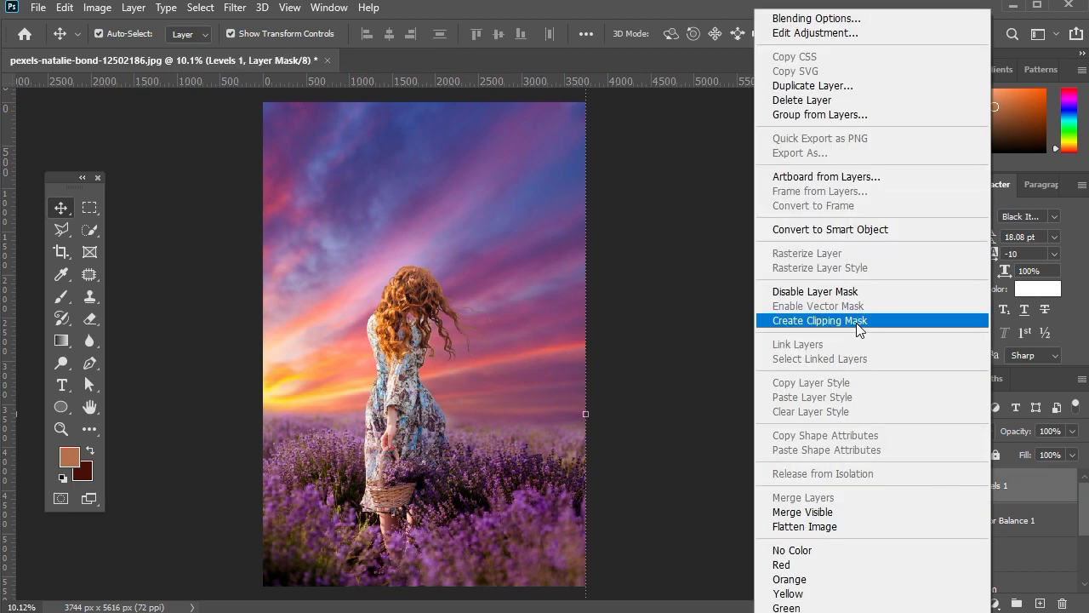
pyautogui.click(857, 320)
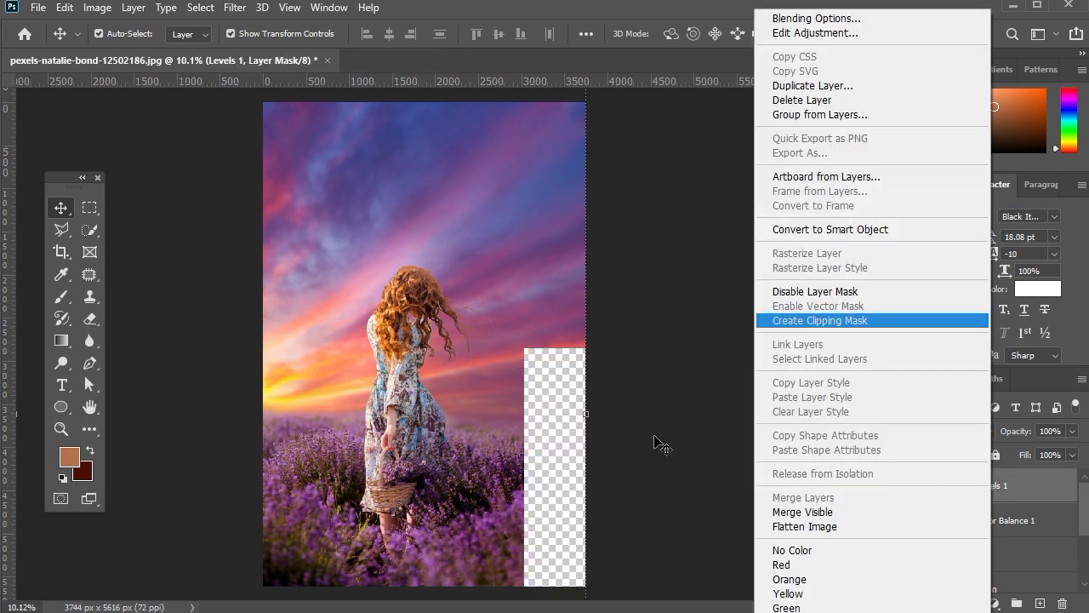
pyautogui.rightClick(1013, 524)
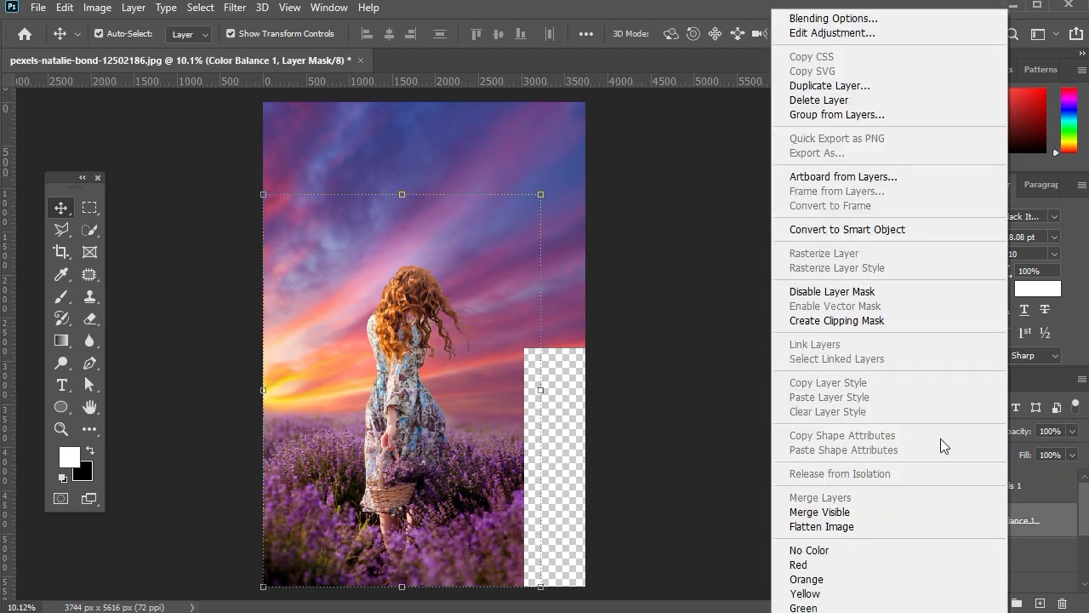
pyautogui.click(885, 321)
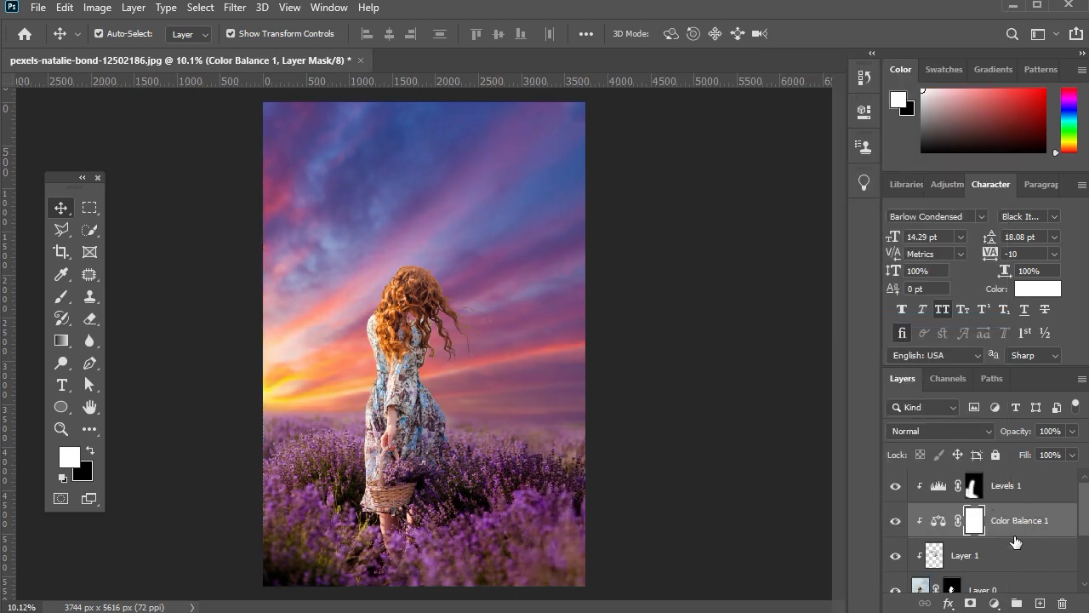
pyautogui.click(694, 448)
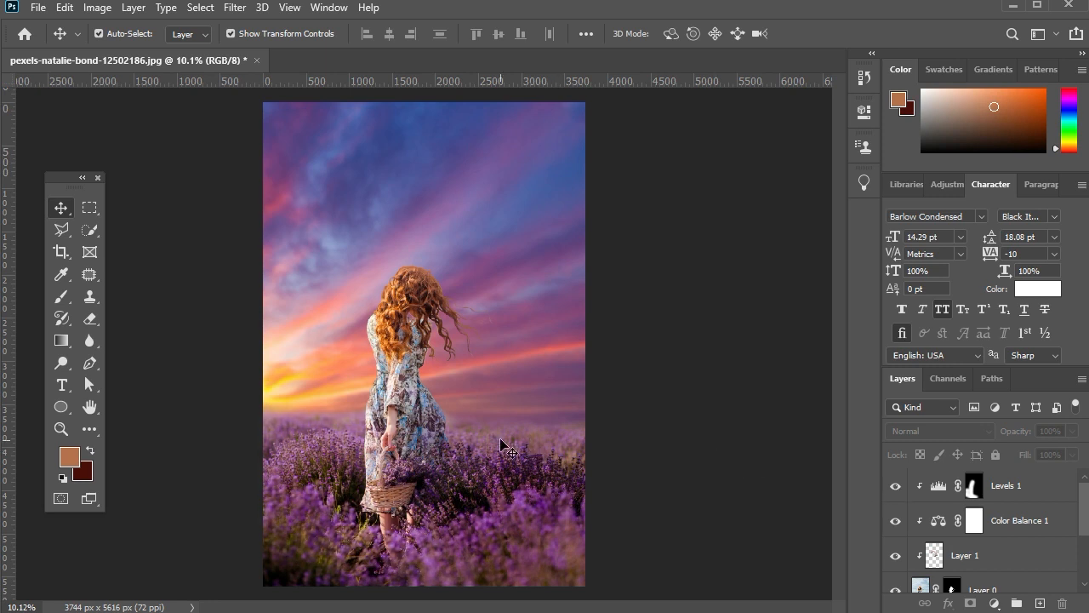
pyautogui.scroll(1, 498, 439)
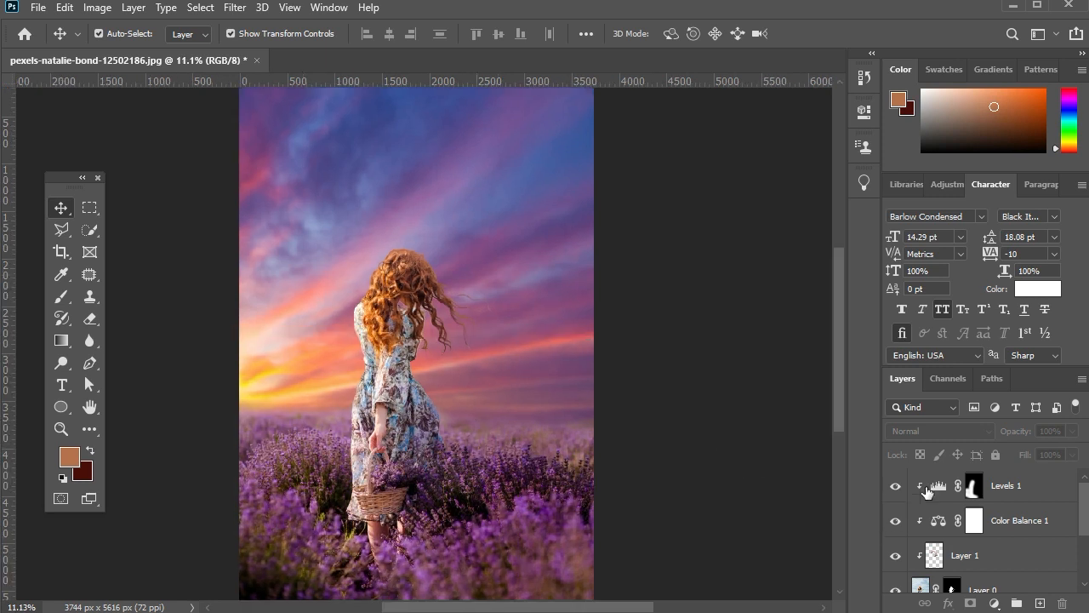
# Step: Add a Color Balance adjustment above Levels 1 and shift its midtones and shadows slightly toward magenta
pyautogui.scroll(-1, 471, 308)
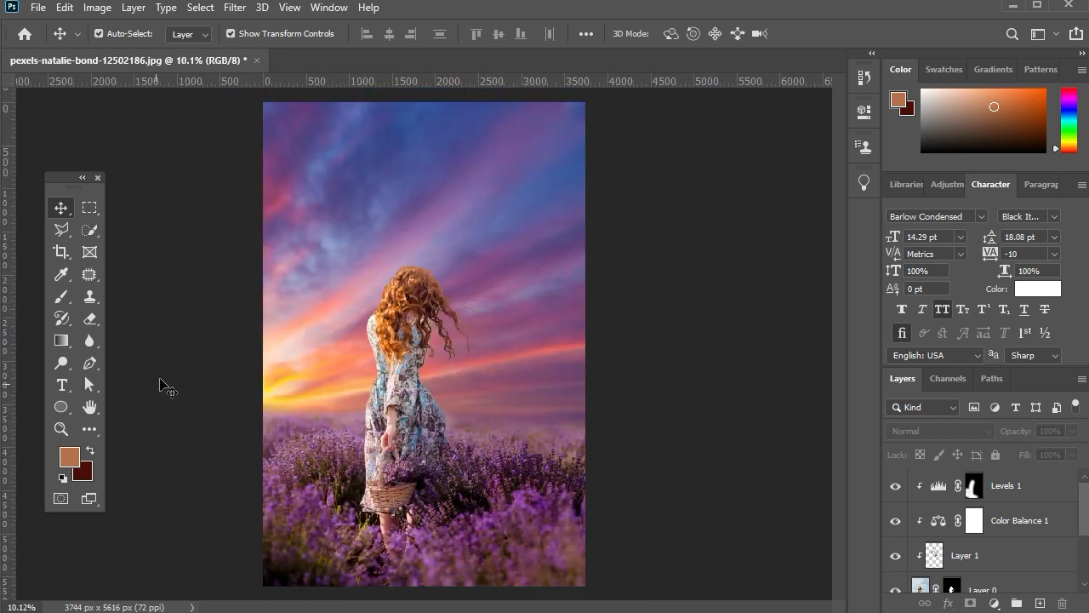
pyautogui.click(994, 603)
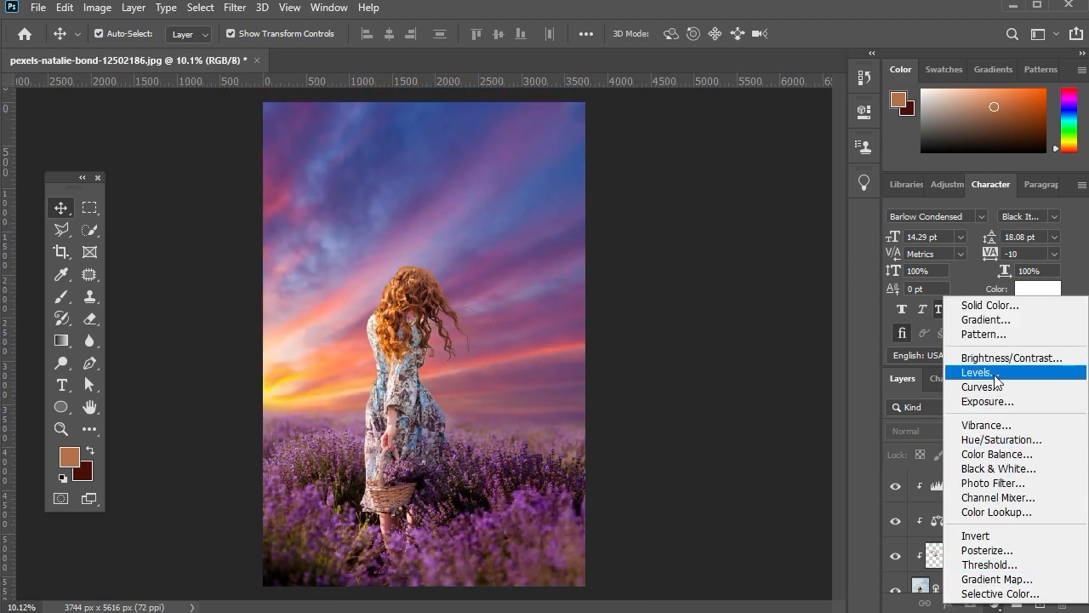
pyautogui.click(999, 453)
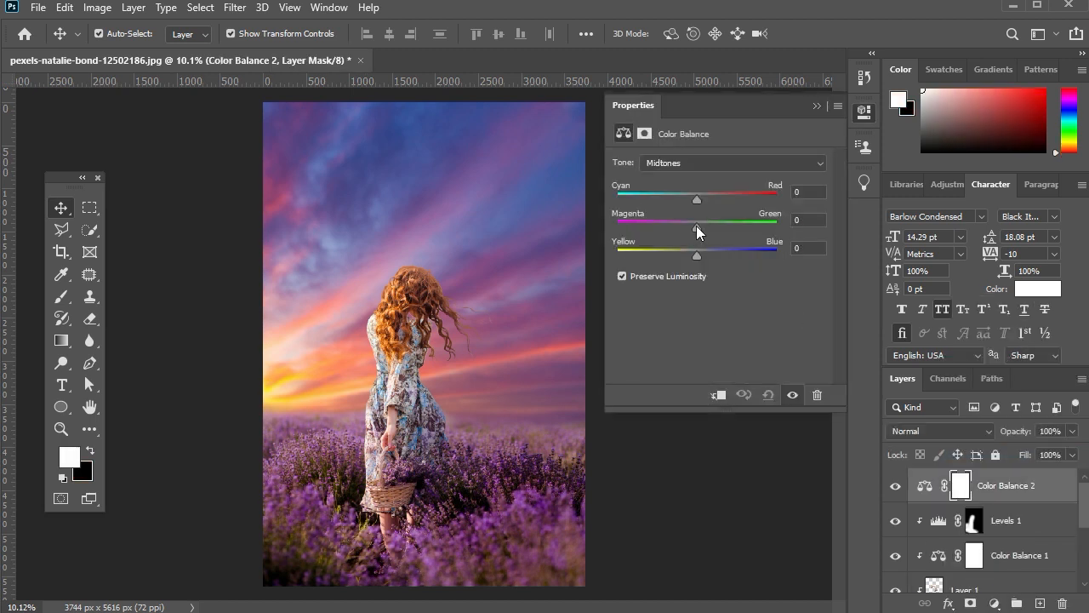
pyautogui.moveTo(692, 224); pyautogui.dragTo(687, 224)
pyautogui.click(703, 162)
pyautogui.click(691, 178)
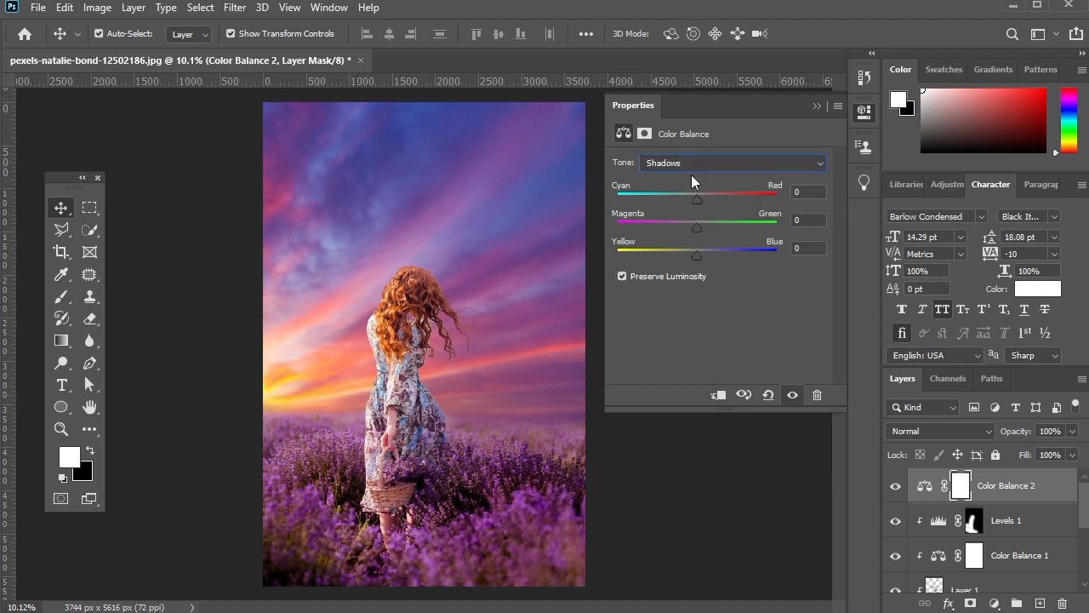
pyautogui.moveTo(697, 226); pyautogui.dragTo(695, 227)
pyautogui.click(816, 107)
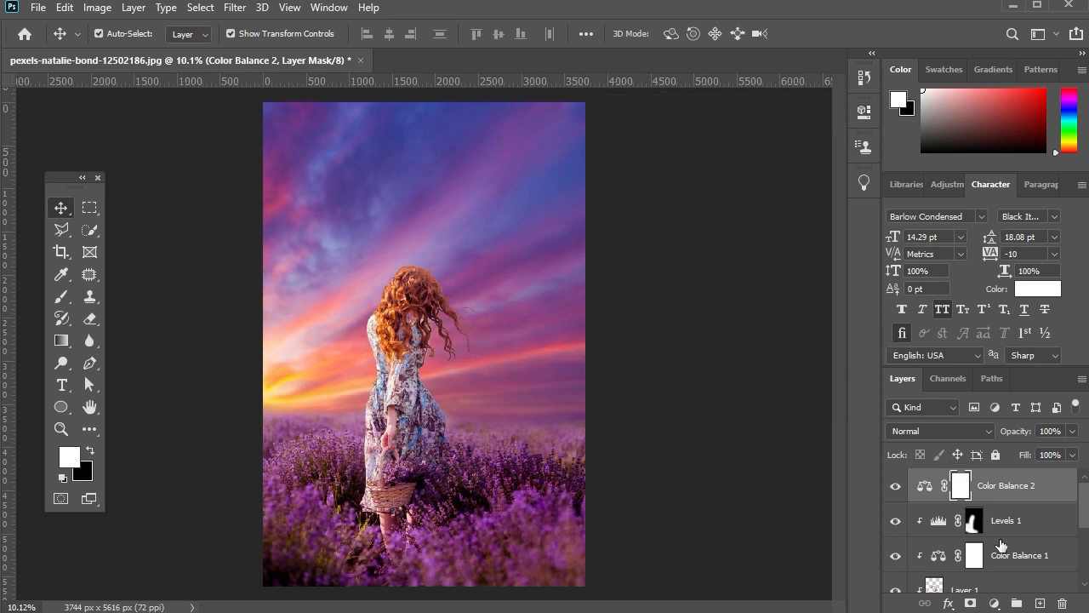
# Step: Paint a soft orange-brown band across the horizon on a new layer and set that layer's blend mode to Screen
pyautogui.click(1040, 602)
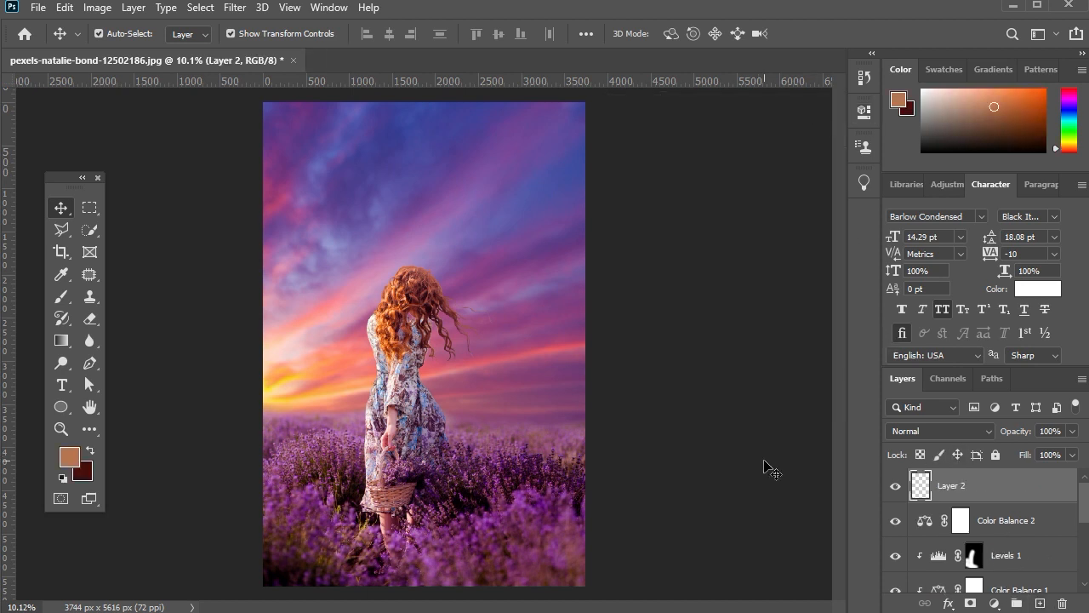
pyautogui.click(63, 297)
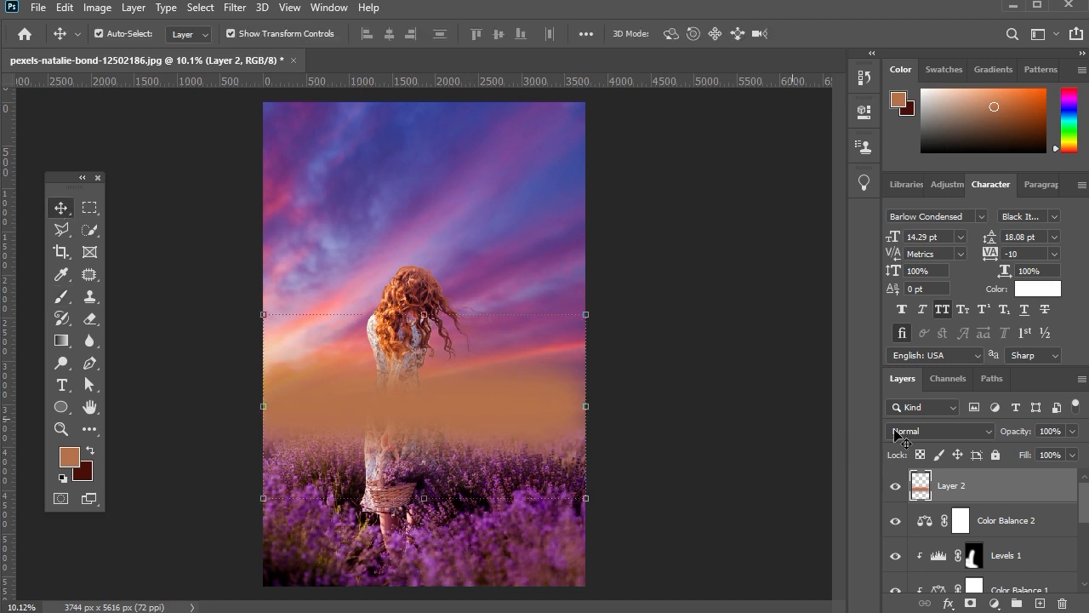
pyautogui.click(895, 430)
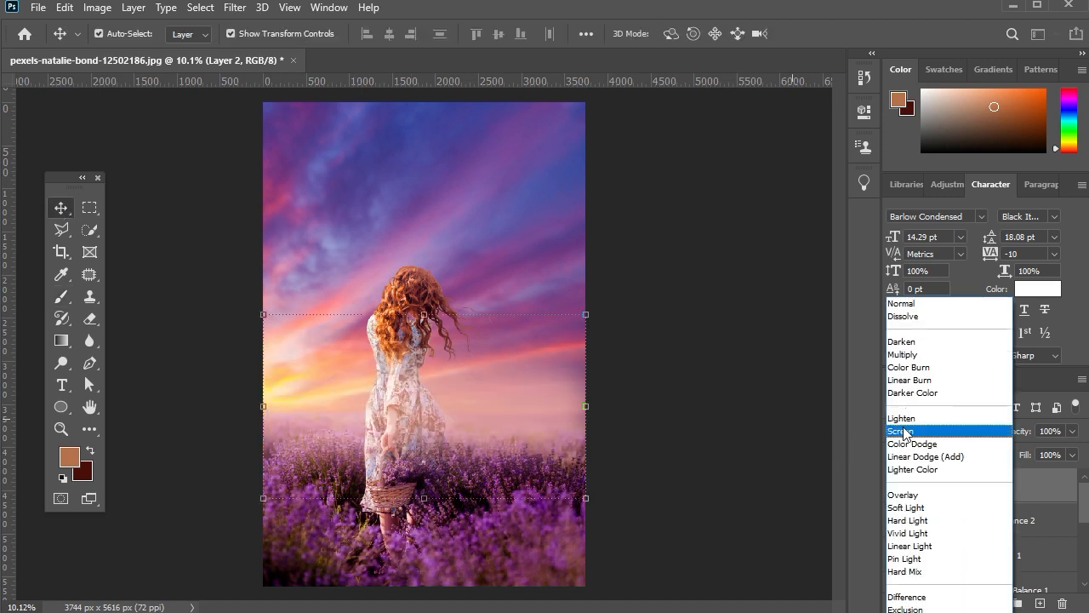
pyautogui.click(904, 432)
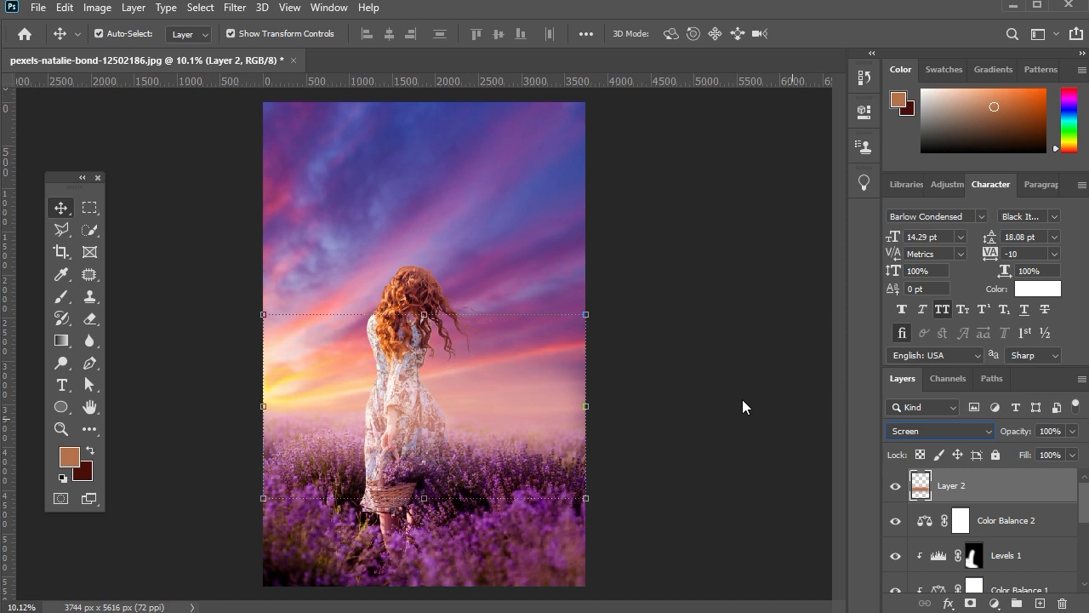
# Step: Widen the Layer 2 horizon glow slightly past both sides of the image and add a layer mask to it
pyautogui.click(587, 404)
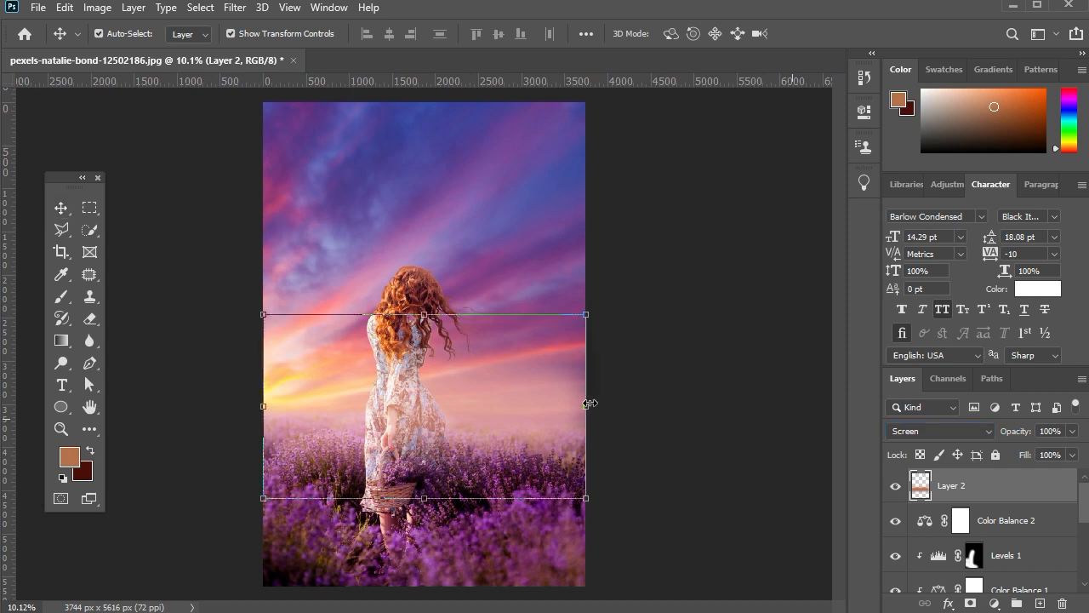
pyautogui.moveTo(589, 403); pyautogui.dragTo(611, 408)
pyautogui.click(64, 213)
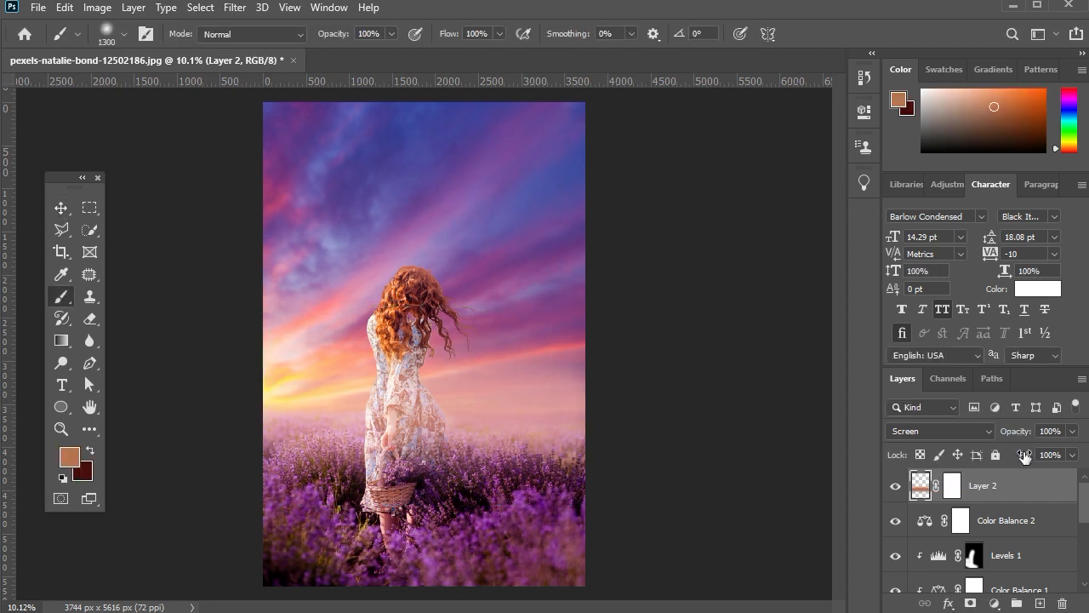
# Step: Lower Layer 2's fill to 78% and select its mask with a white 800 px brush
pyautogui.moveTo(1027, 454); pyautogui.dragTo(993, 447)
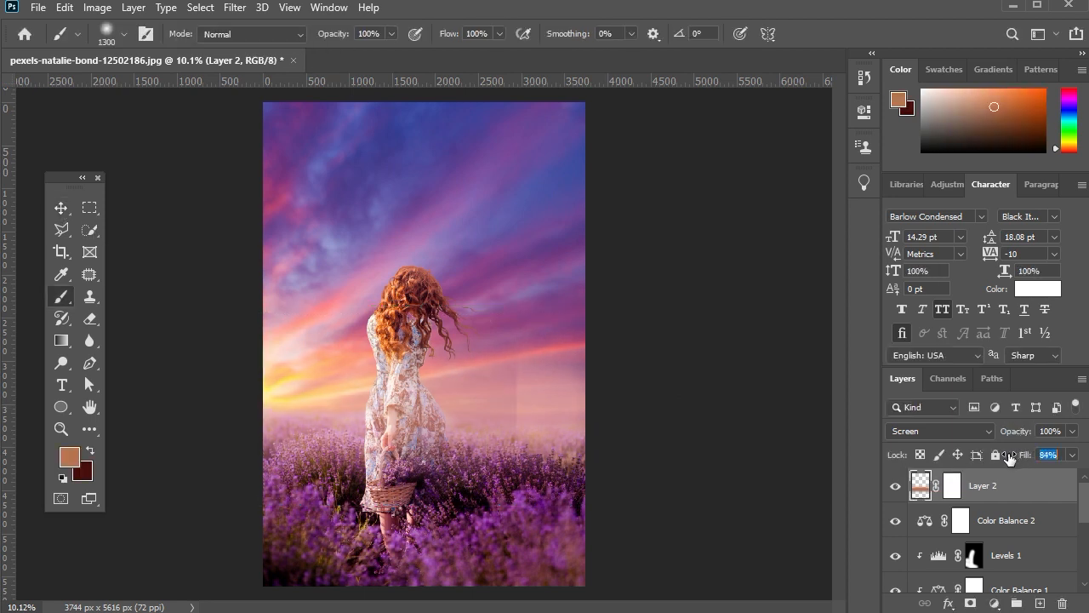
pyautogui.click(952, 485)
pyautogui.press('d')
pyautogui.press('[')
pyautogui.press('[')
pyautogui.press('[')
pyautogui.press('[')
pyautogui.press('[')
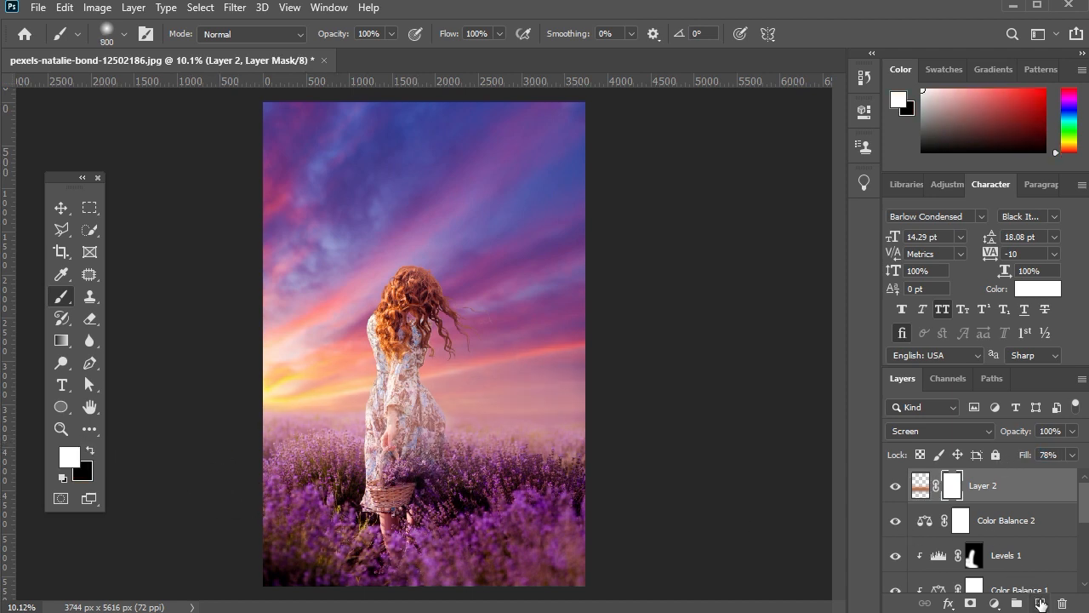
# Step: Add a new layer and paint one soft orange-brown 1800 px dab over the sun glow at the image's left edge
pyautogui.click(1039, 603)
pyautogui.keyDown('alt'); pyautogui.click(264, 417); pyautogui.keyUp('alt')
pyautogui.press(']')
pyautogui.press(']')
pyautogui.press(']')
pyautogui.press(']')
pyautogui.press(']')
pyautogui.press(']')
pyautogui.press(']')
pyautogui.press(']')
pyautogui.press(']')
pyautogui.press(']')
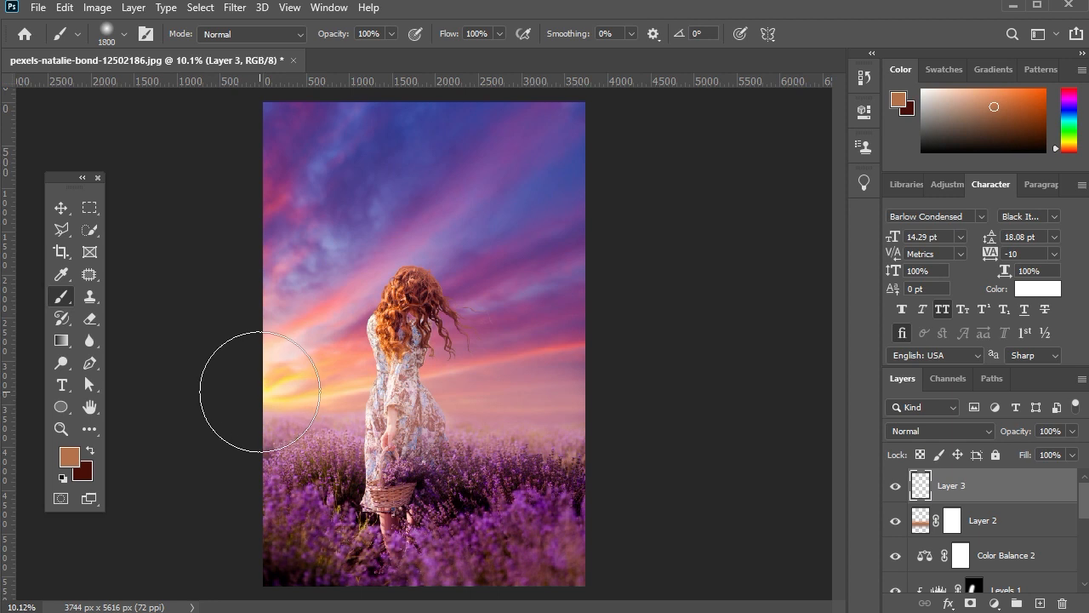
pyautogui.click(260, 393)
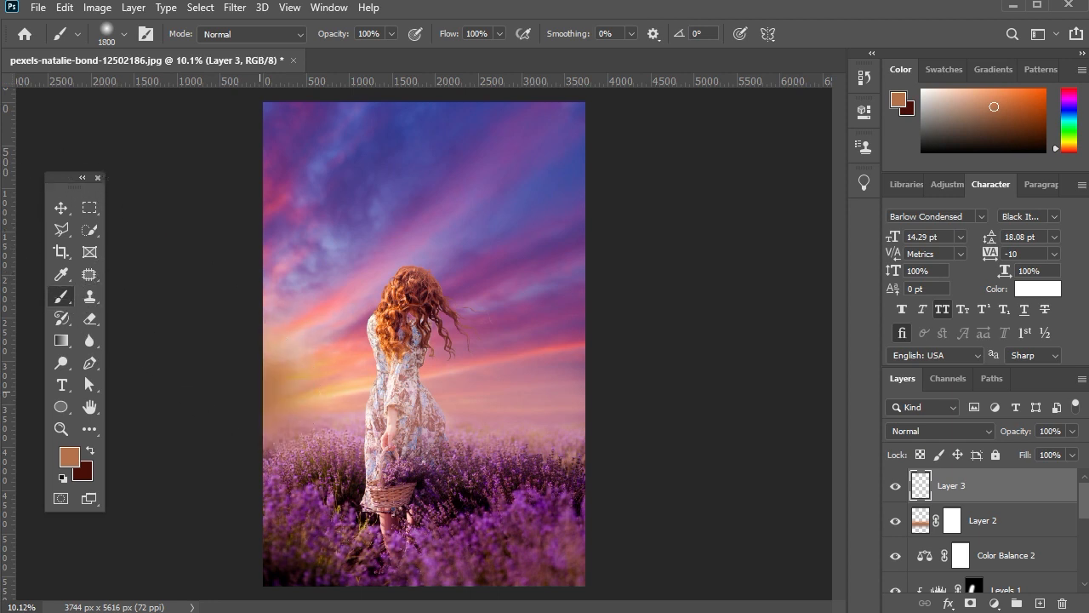
# Step: Set Layer 3's blend mode to Screen and stretch the painted sun glow horizontally past the woman toward the image's right side
pyautogui.click(60, 209)
pyautogui.click(907, 436)
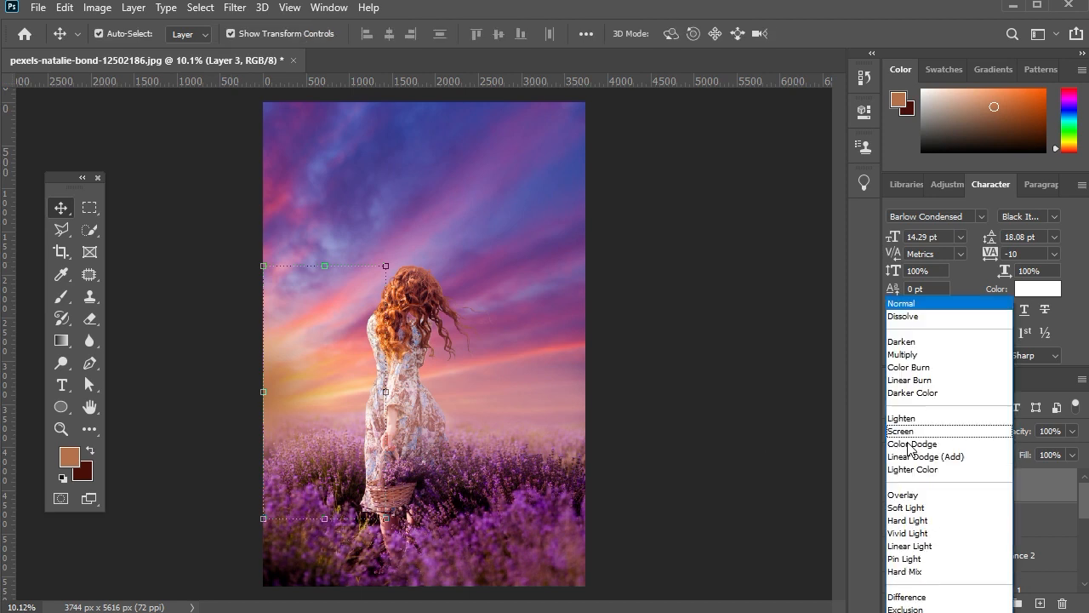
pyautogui.click(902, 430)
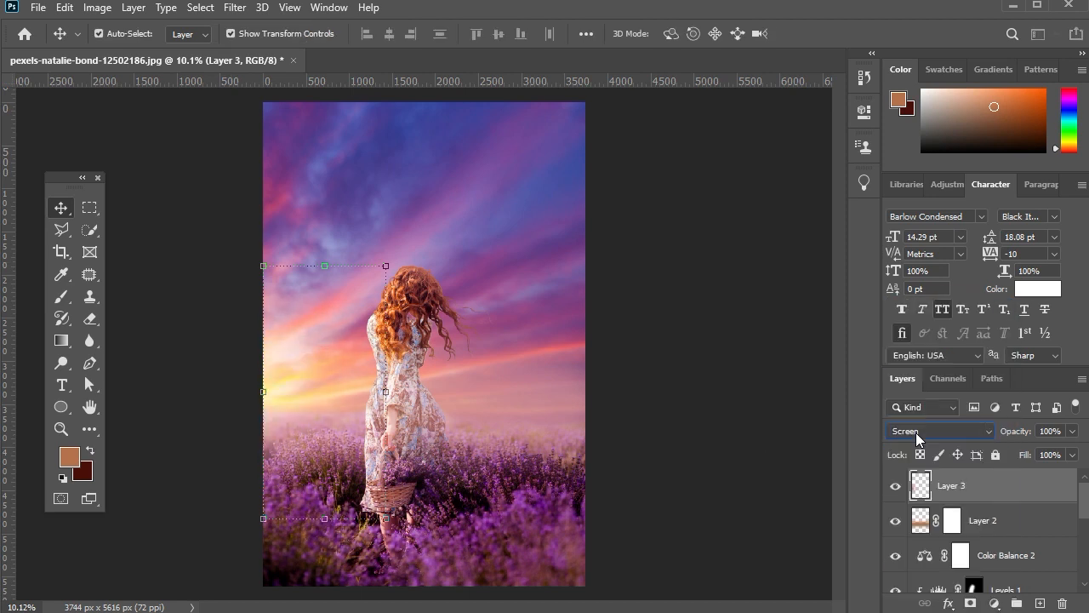
pyautogui.click(326, 266)
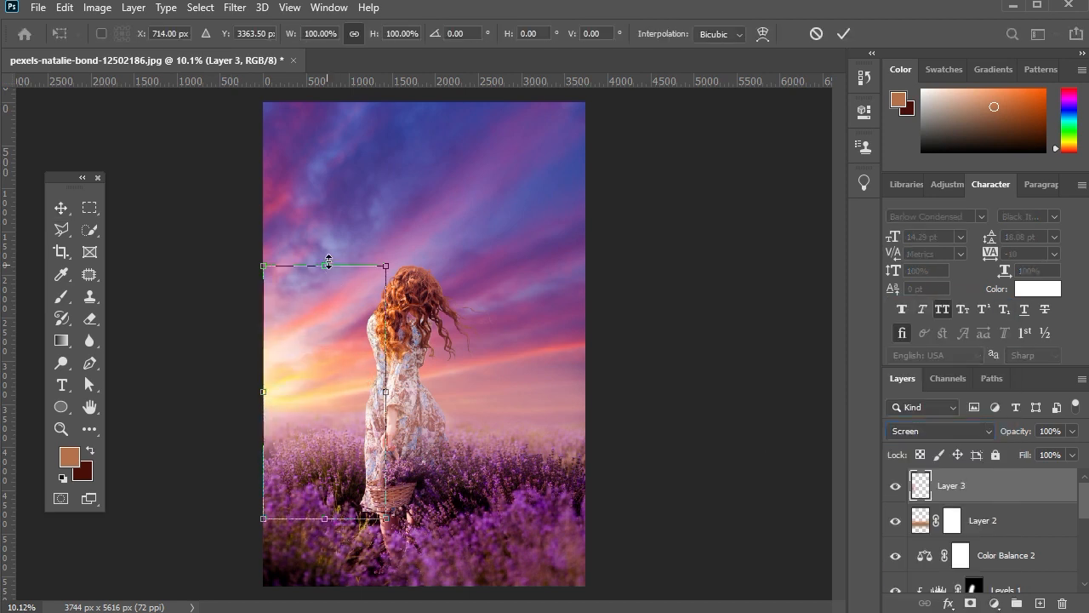
pyautogui.moveTo(388, 392); pyautogui.dragTo(541, 389)
pyautogui.press('Return')
pyautogui.click(722, 304)
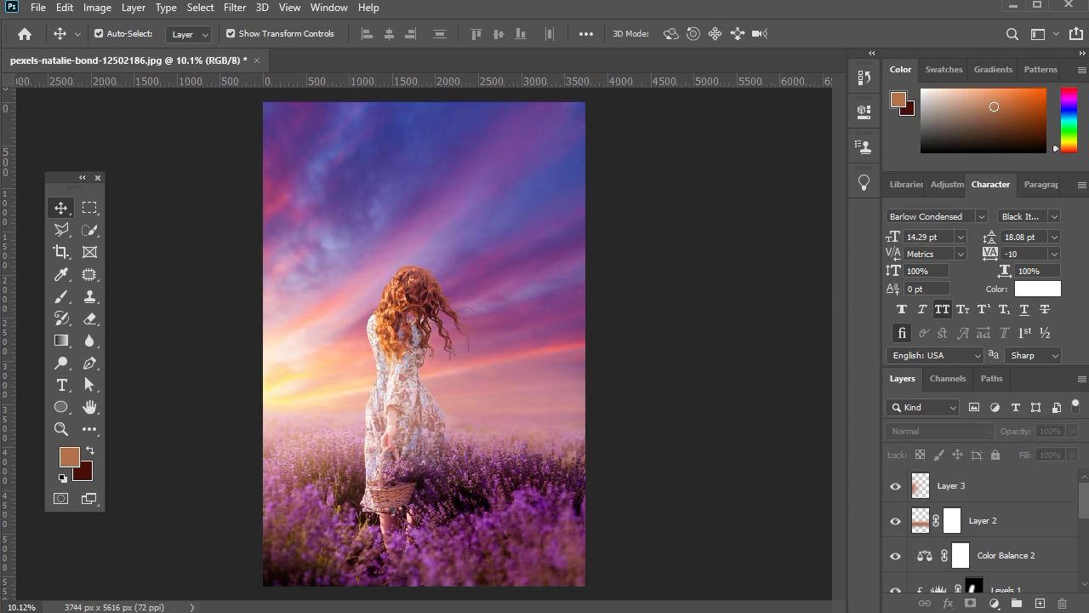
# Step: Lower the fill of the Layer 2 horizon glow to 63%
pyautogui.scroll(-1, 720, 318)
pyautogui.click(540, 403)
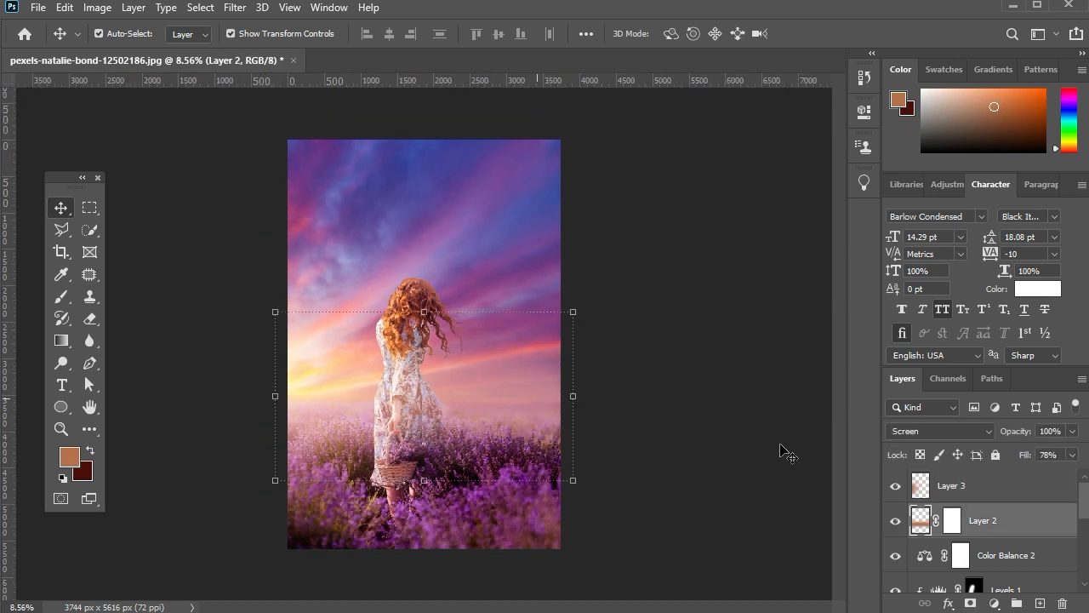
pyautogui.moveTo(1020, 459)
pyautogui.mouseDown()
pyautogui.moveTo(992, 460)
pyautogui.moveTo(1006, 460)
pyautogui.mouseUp()
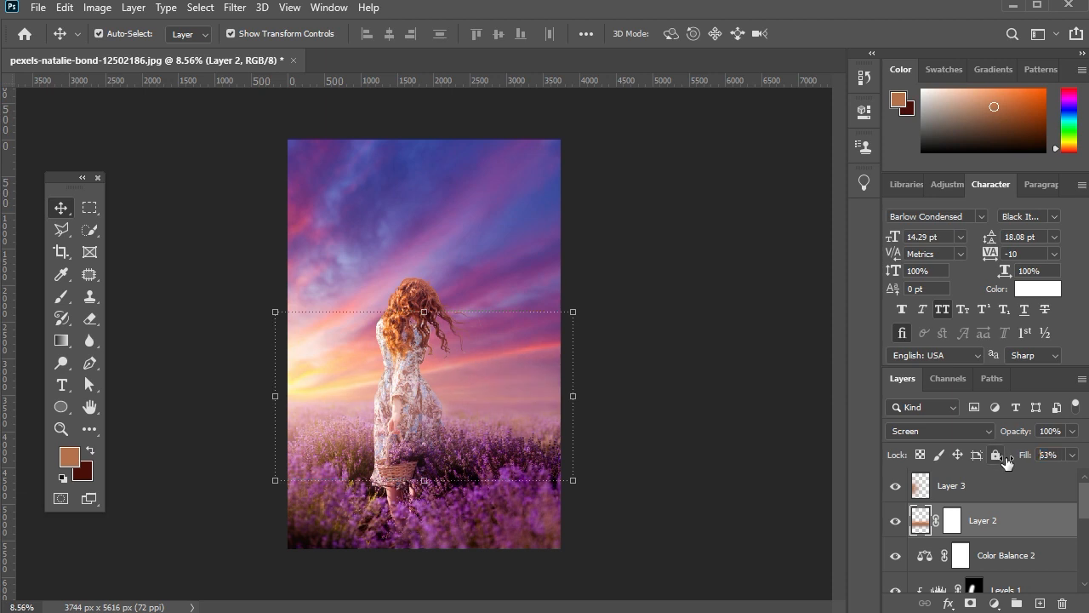
pyautogui.click(711, 460)
pyautogui.click(703, 457)
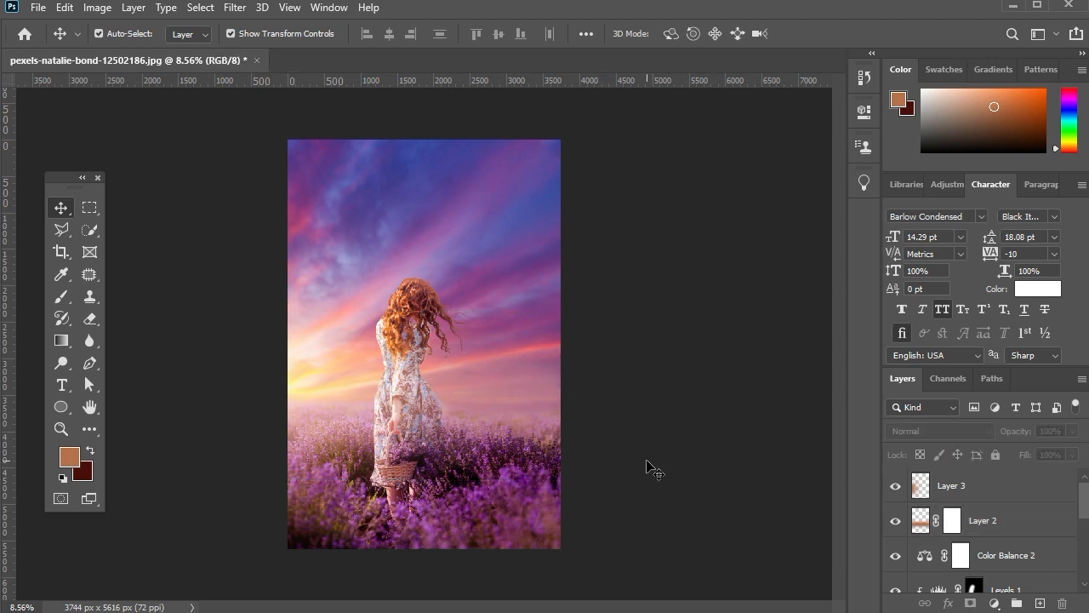
# Step: Clip the Color Balance 2 adjustment to the woman and lavender field layer below
pyautogui.click(1037, 559)
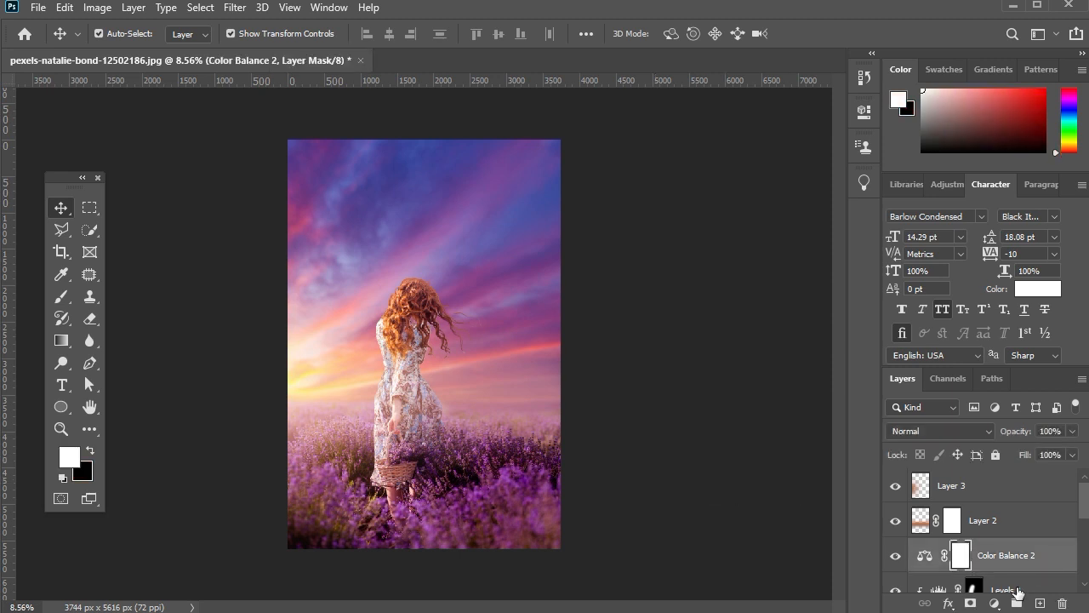
pyautogui.rightClick(1012, 558)
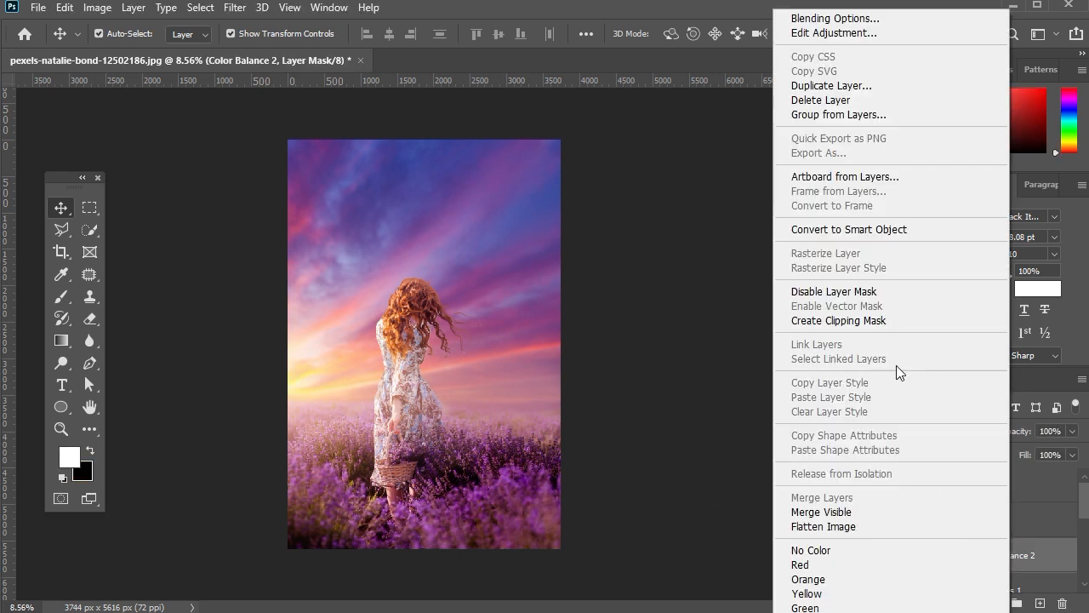
pyautogui.click(889, 322)
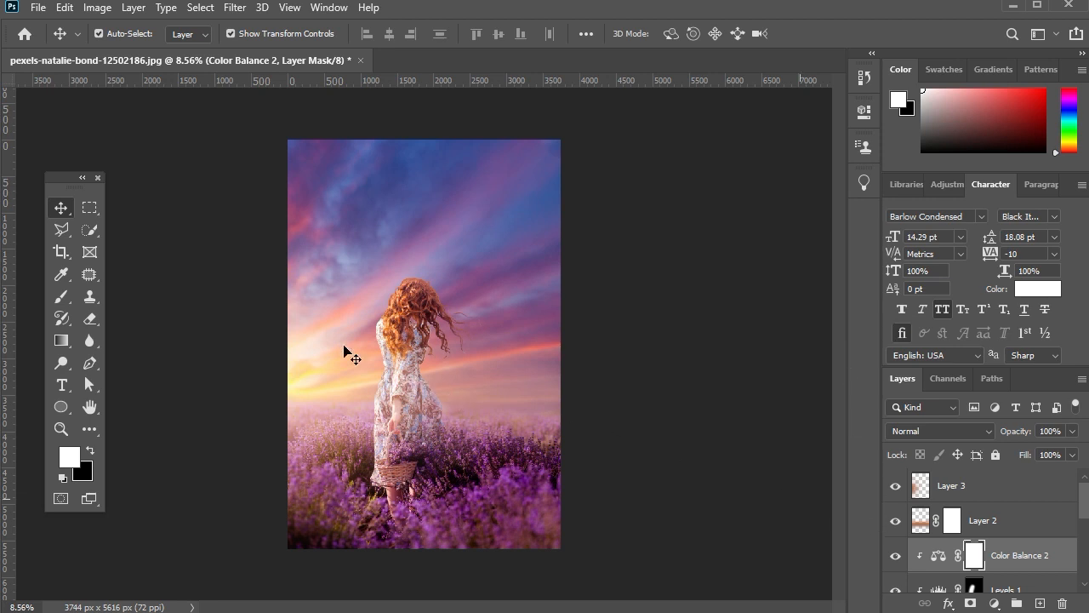
# Step: Add a Color Balance adjustment clipped to Layer 2 with midtones at -9 toward magenta and slightly toward red, at 67% opacity
pyautogui.click(477, 353)
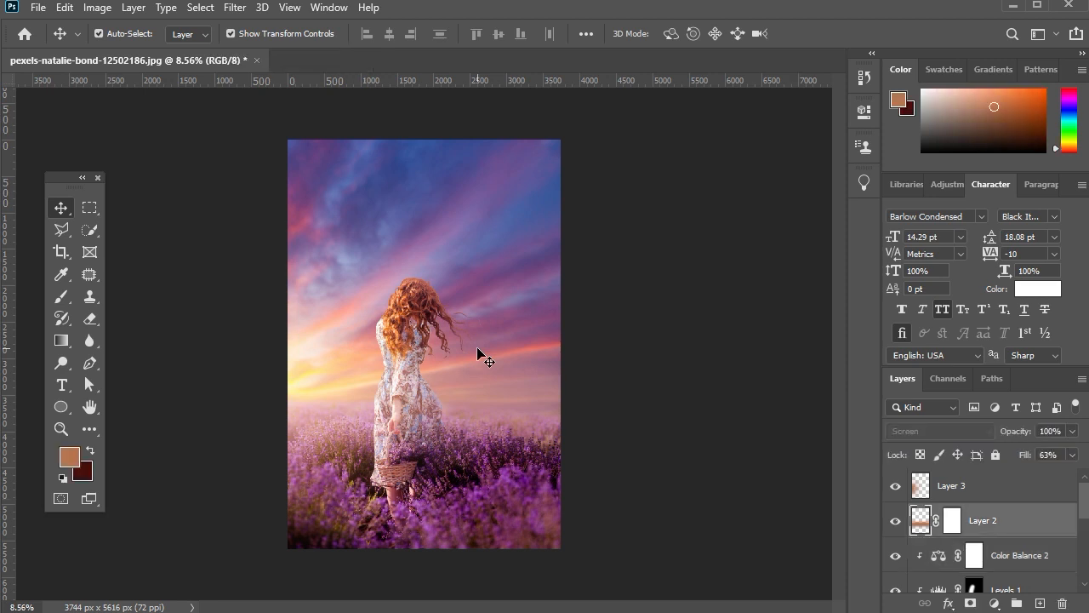
pyautogui.hotkey('ctrl', '+')
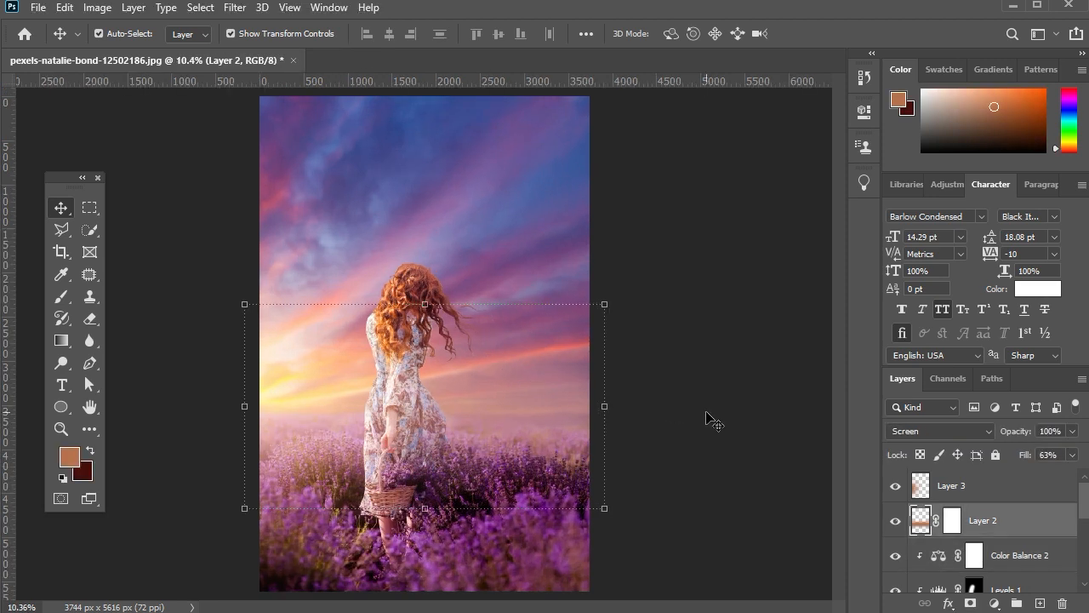
pyautogui.click(703, 408)
pyautogui.click(520, 400)
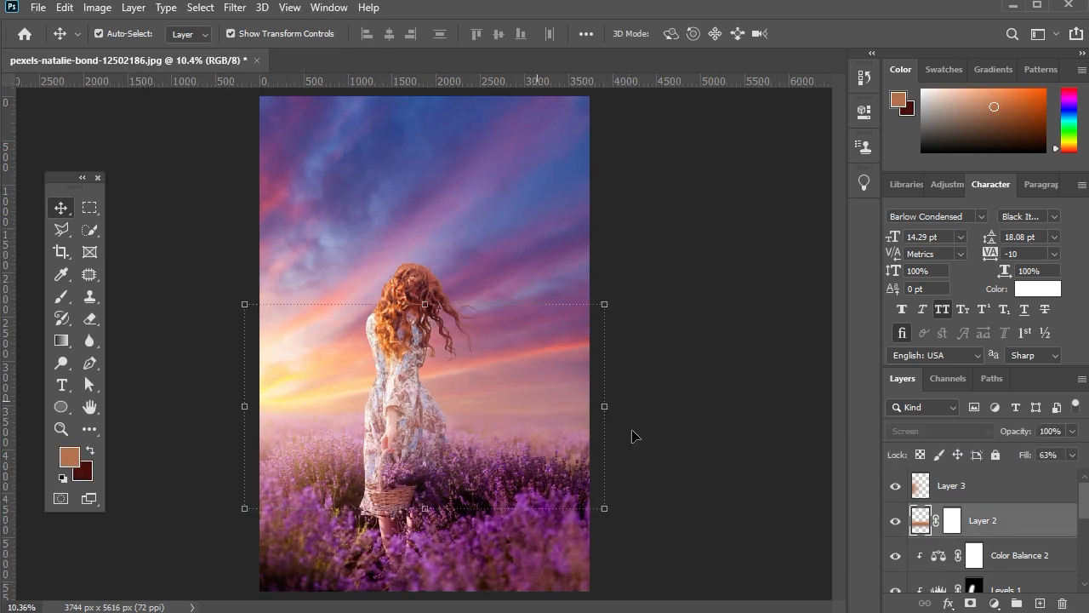
pyautogui.click(995, 603)
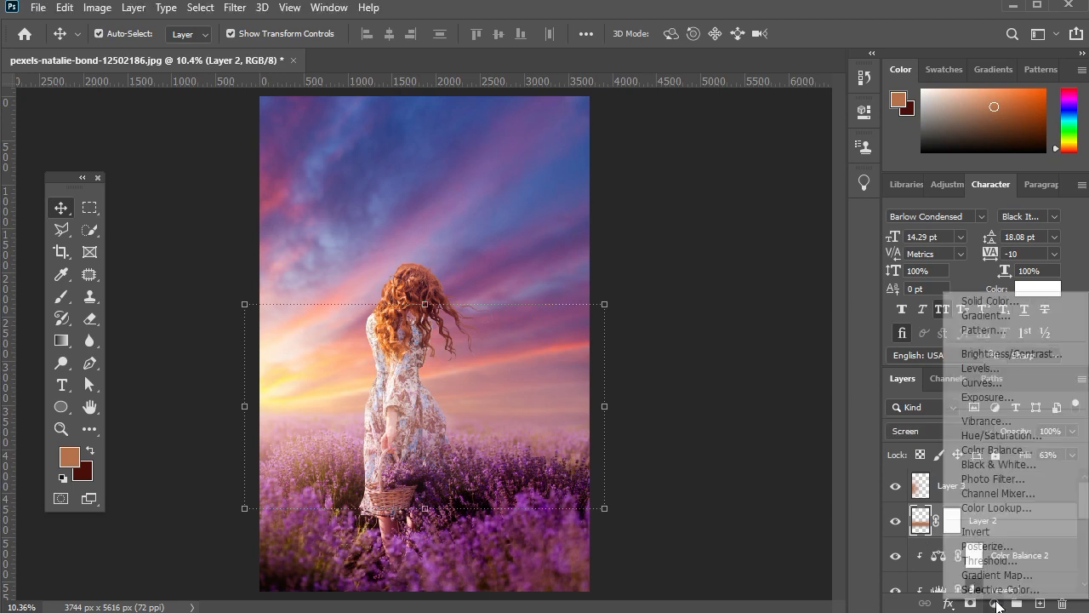
pyautogui.click(996, 449)
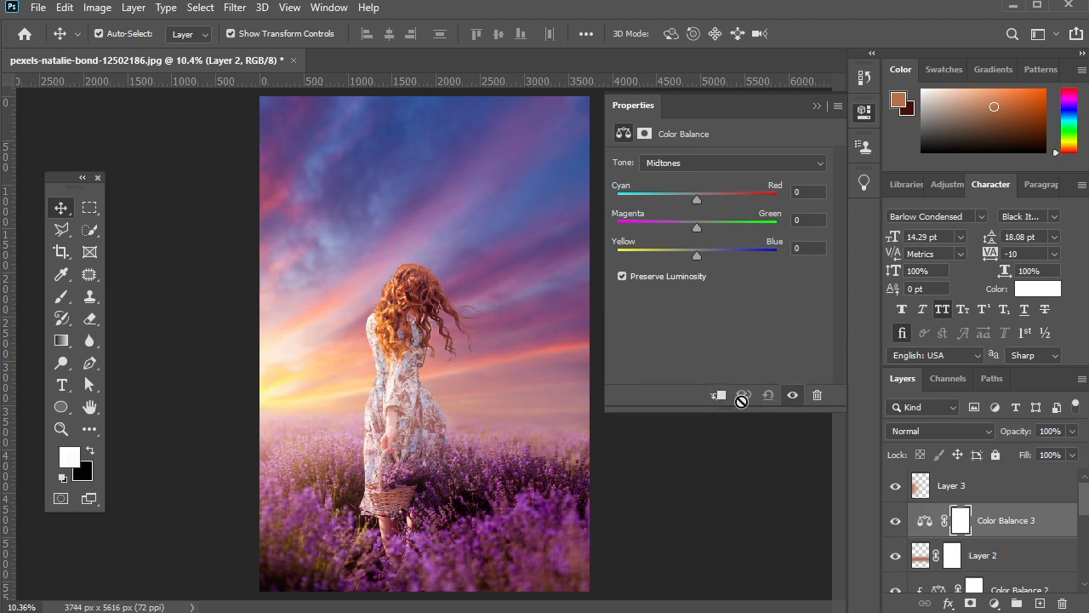
pyautogui.click(719, 395)
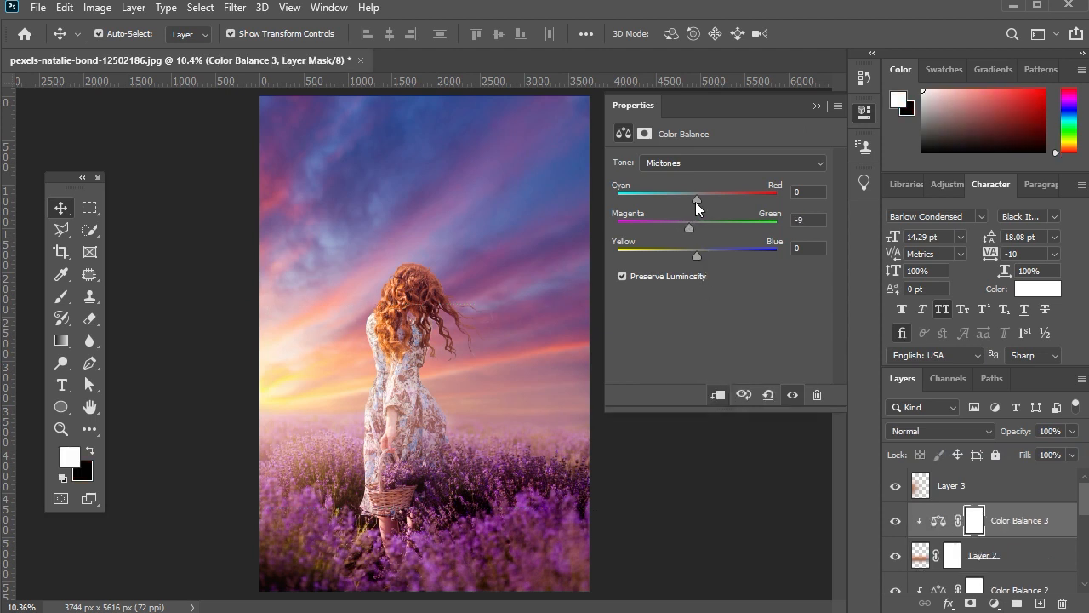
pyautogui.moveTo(695, 202); pyautogui.dragTo(703, 198)
pyautogui.click(817, 105)
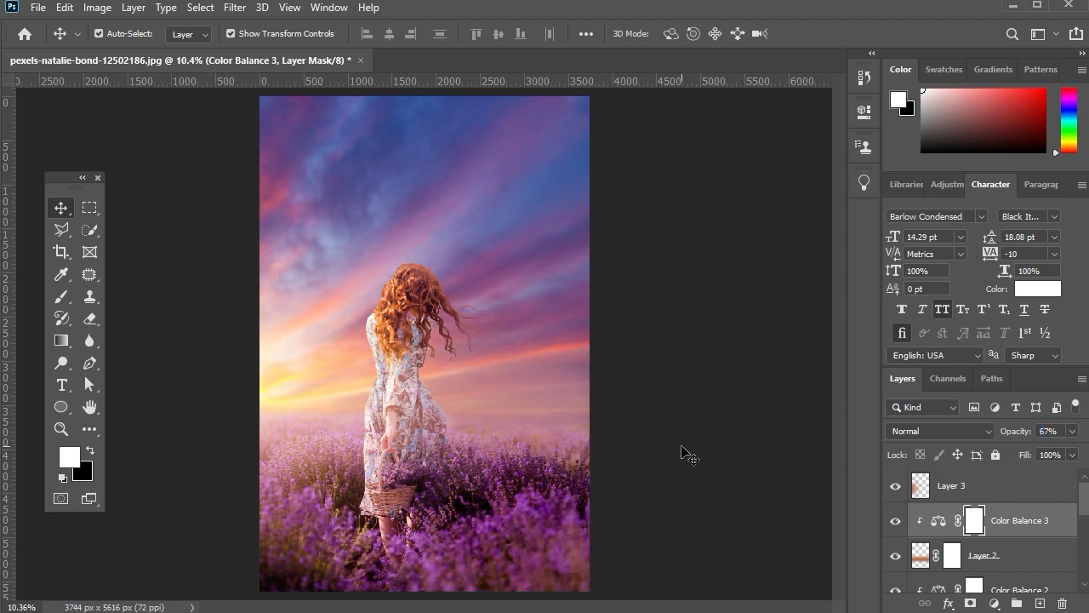
# Step: Place the grunge-style foggy spotlight image on top and scale it to 780% so it fills the canvas height
pyautogui.click(688, 451)
pyautogui.moveTo(425, 313); pyautogui.dragTo(430, 96)
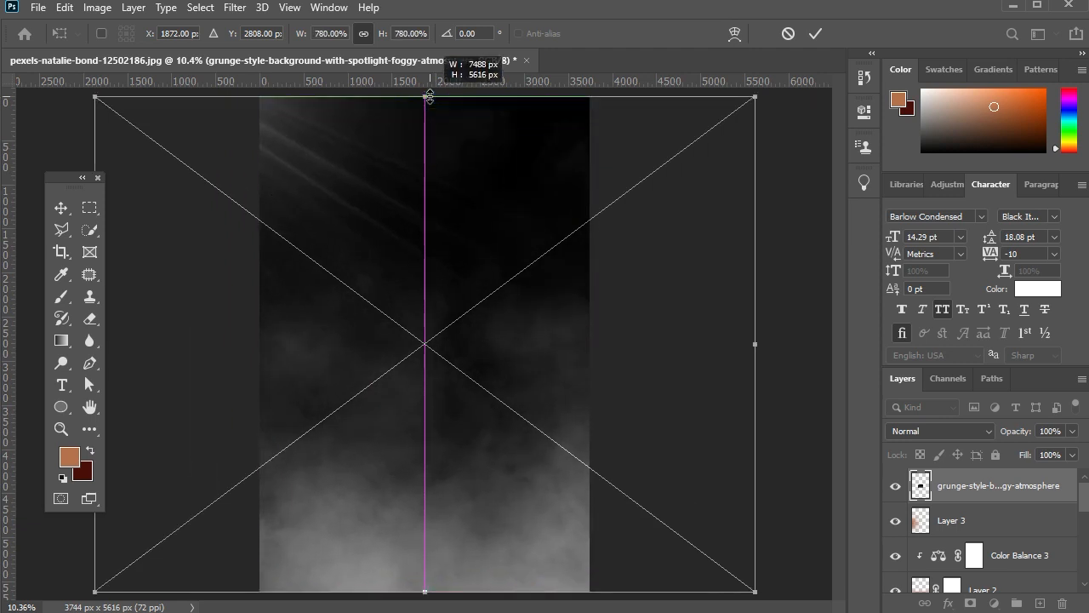
pyautogui.click(62, 210)
# Step: Colorize the foggy spotlight layer purple using Hue/Saturation with hue 284 and saturation 25
pyautogui.hotkey('ctrl', 'u')
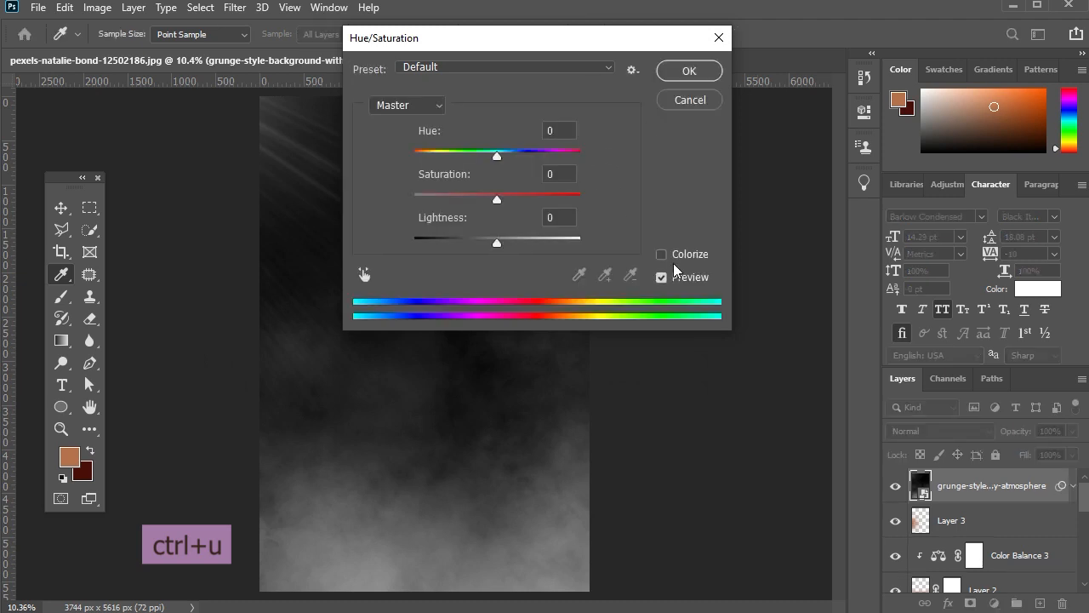
pyautogui.click(663, 257)
pyautogui.click(570, 133)
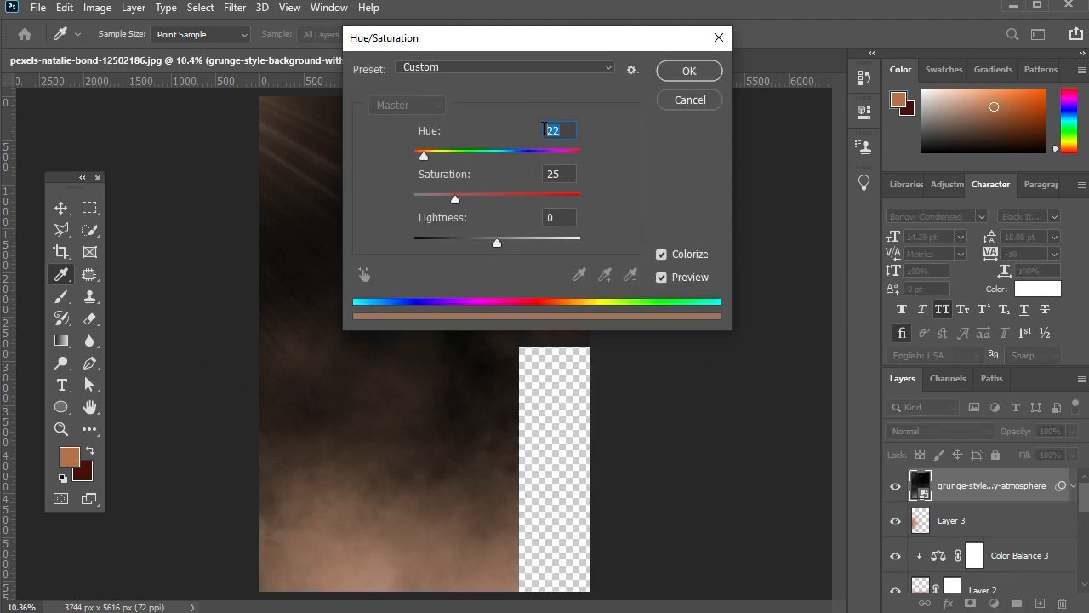
pyautogui.moveTo(438, 158); pyautogui.dragTo(547, 162)
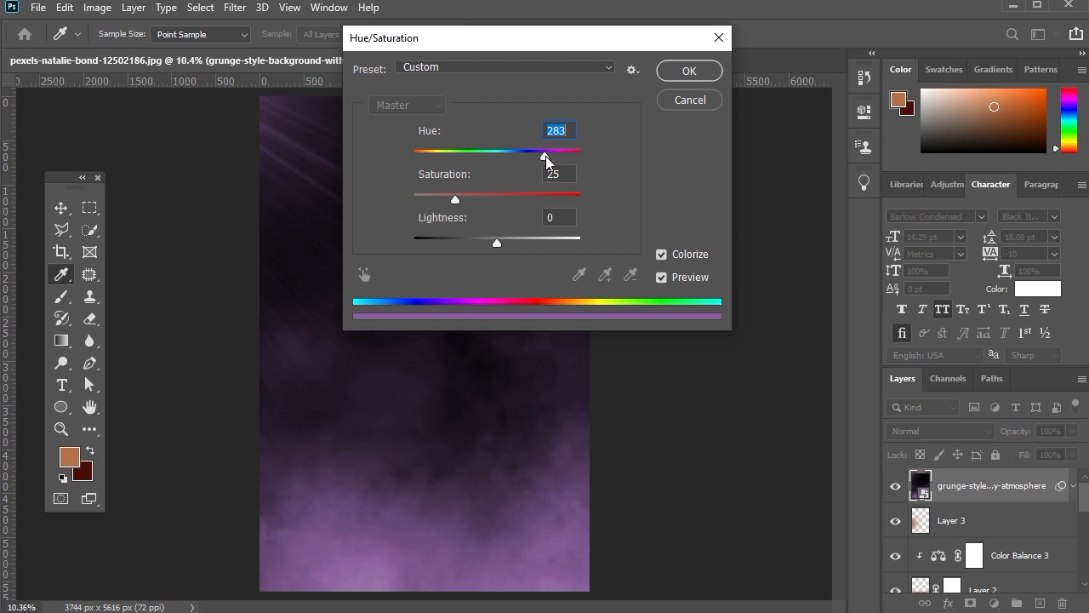
pyautogui.write('284')
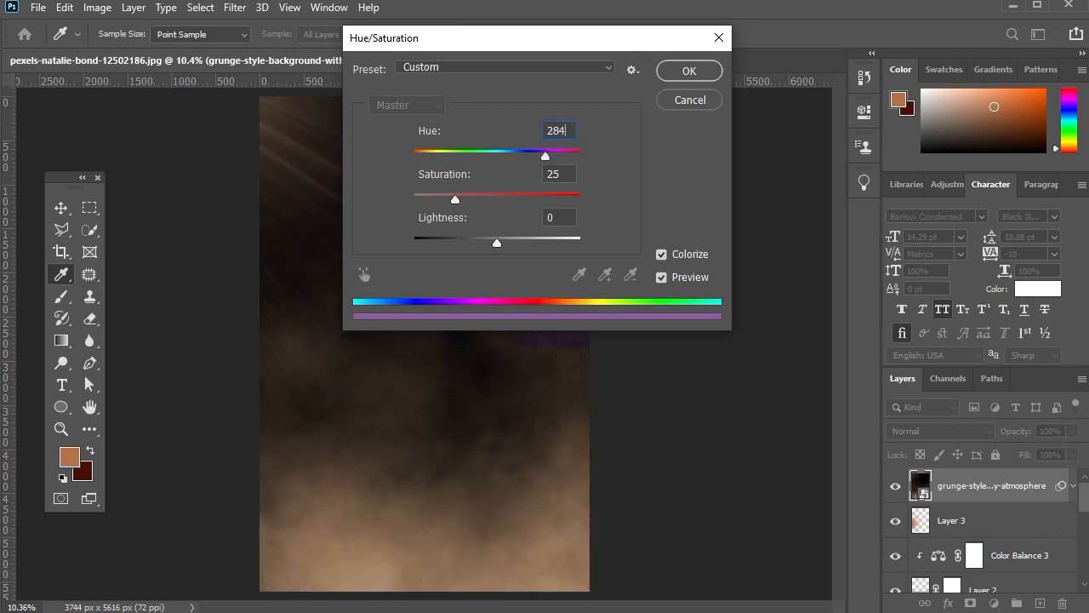
pyautogui.click(677, 78)
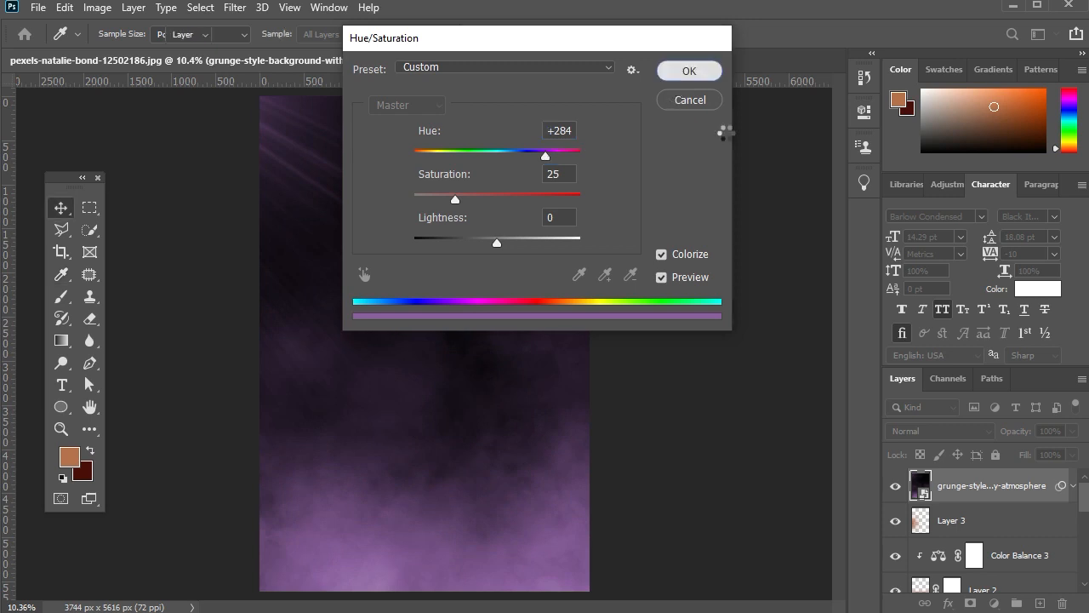
# Step: Blend the fog layer in Screen mode at 30% opacity and compare the image with and without it
pyautogui.click(915, 428)
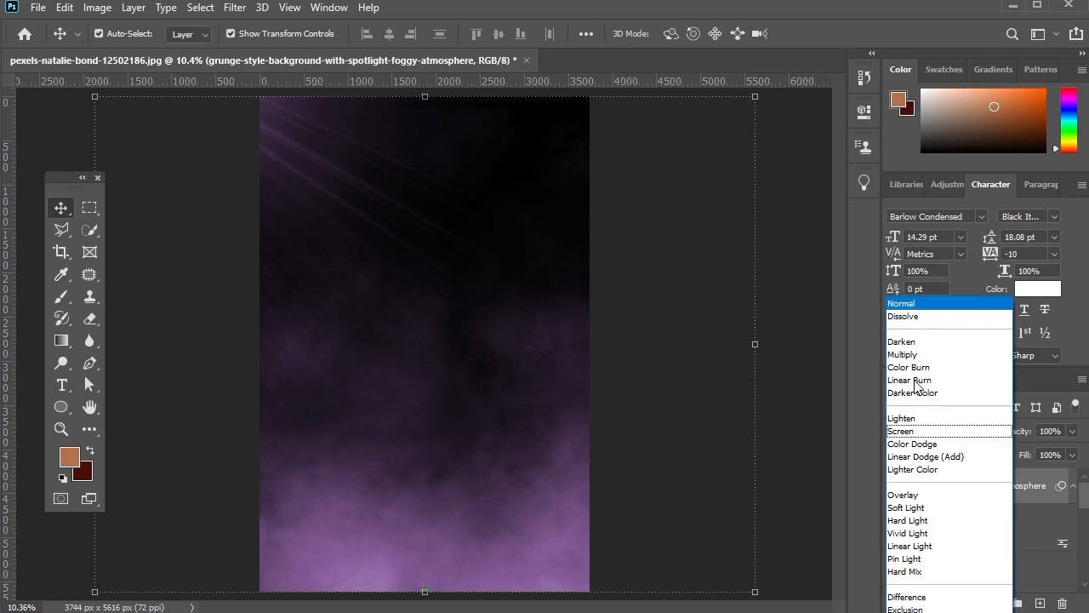
pyautogui.click(919, 362)
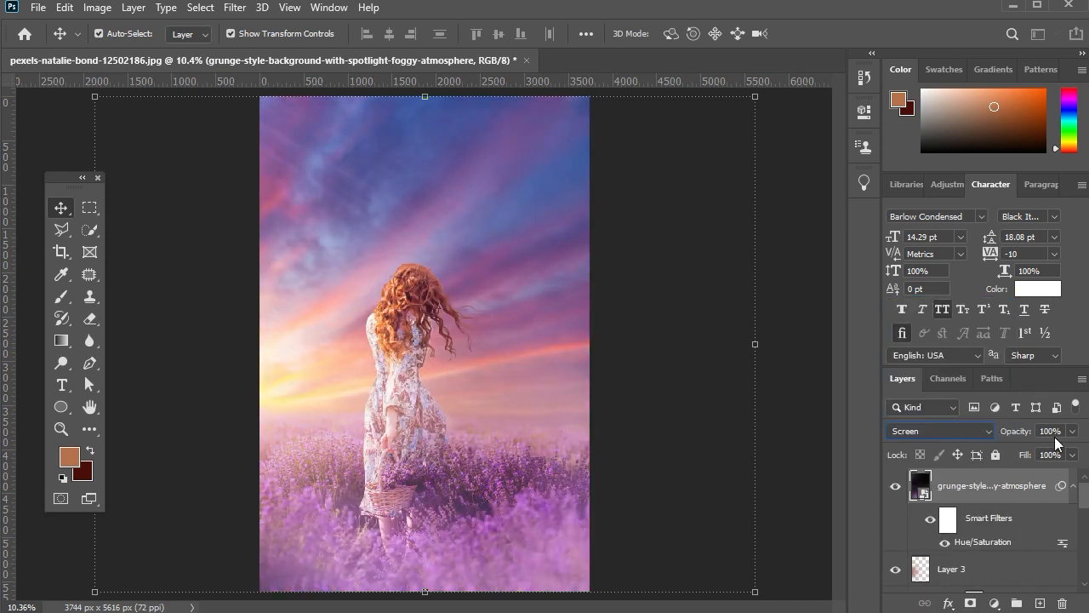
pyautogui.moveTo(1055, 430)
pyautogui.mouseDown()
pyautogui.moveTo(1030, 428)
pyautogui.moveTo(1067, 433)
pyautogui.mouseUp()
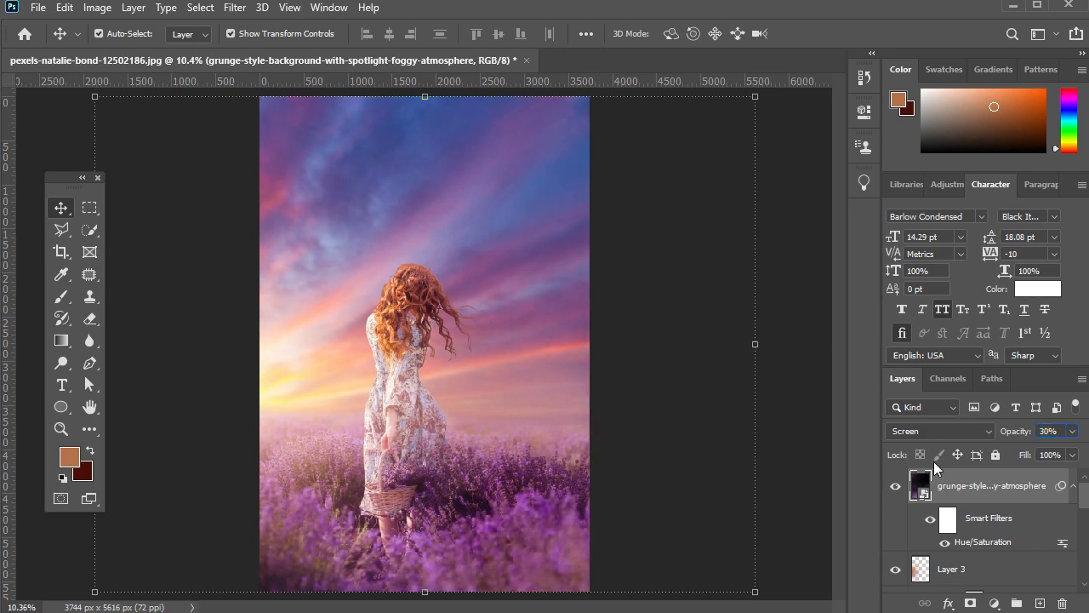
pyautogui.click(896, 486)
pyautogui.click(895, 486)
# Step: Apply a Gaussian Blur with a 15-pixel radius to the fog layer
pyautogui.click(235, 7)
pyautogui.moveTo(275, 201)
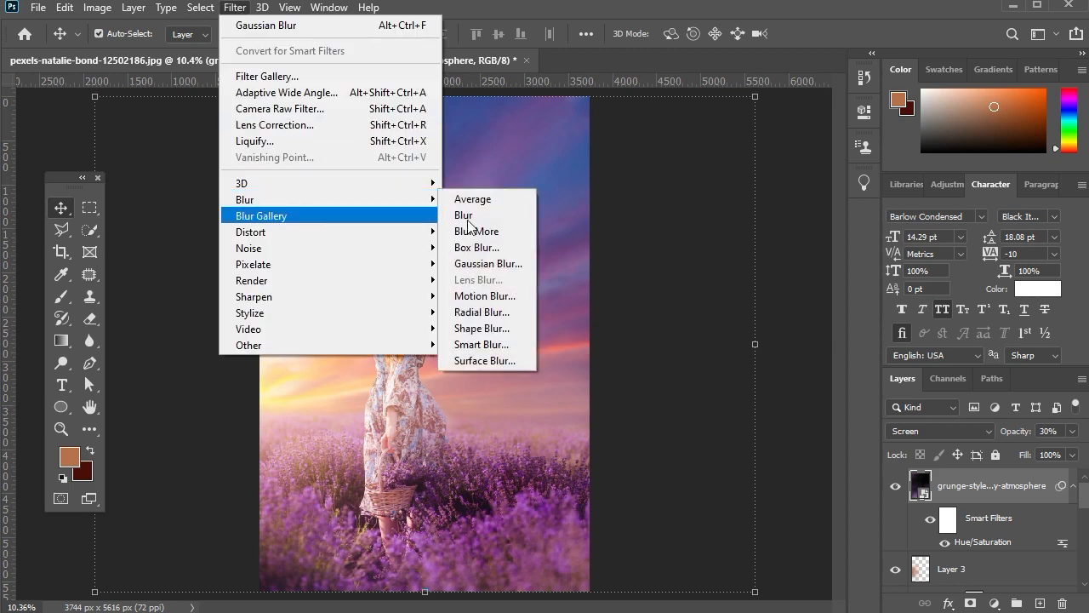
pyautogui.click(524, 266)
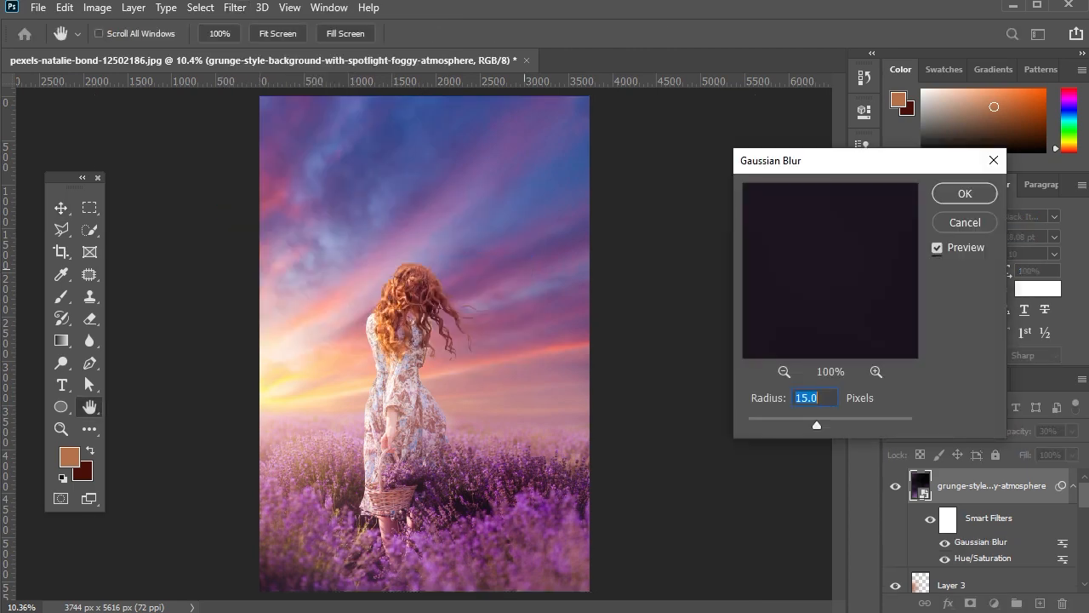
pyautogui.write('15')
pyautogui.click(965, 194)
# Step: Stamp all visible layers into a new layer on top and convert it to a smart object
pyautogui.hotkey('ctrl', 'shift', 'alt', 'e')
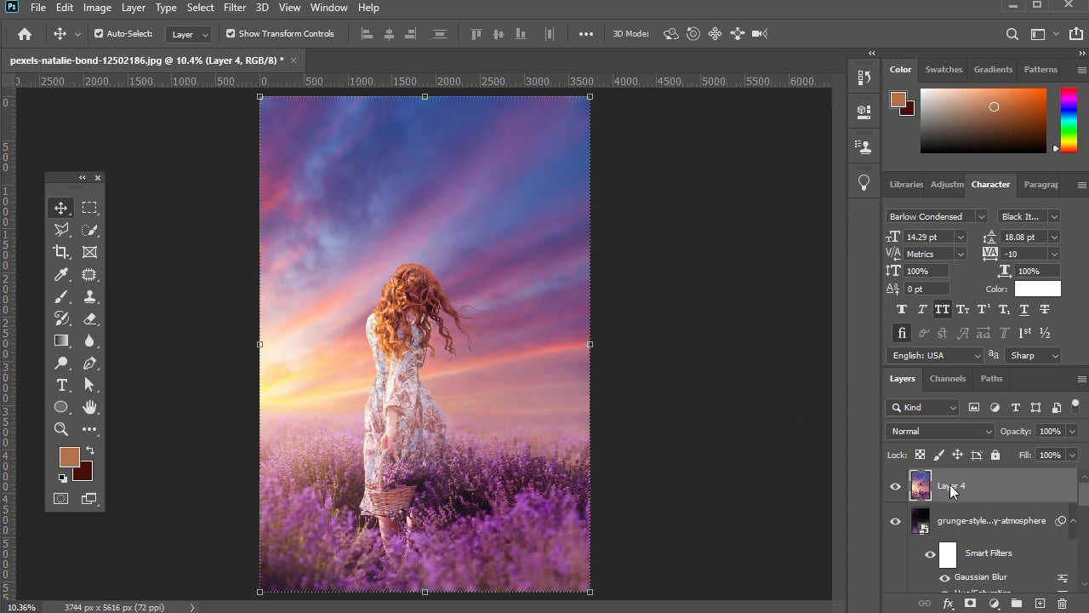
pyautogui.rightClick(951, 490)
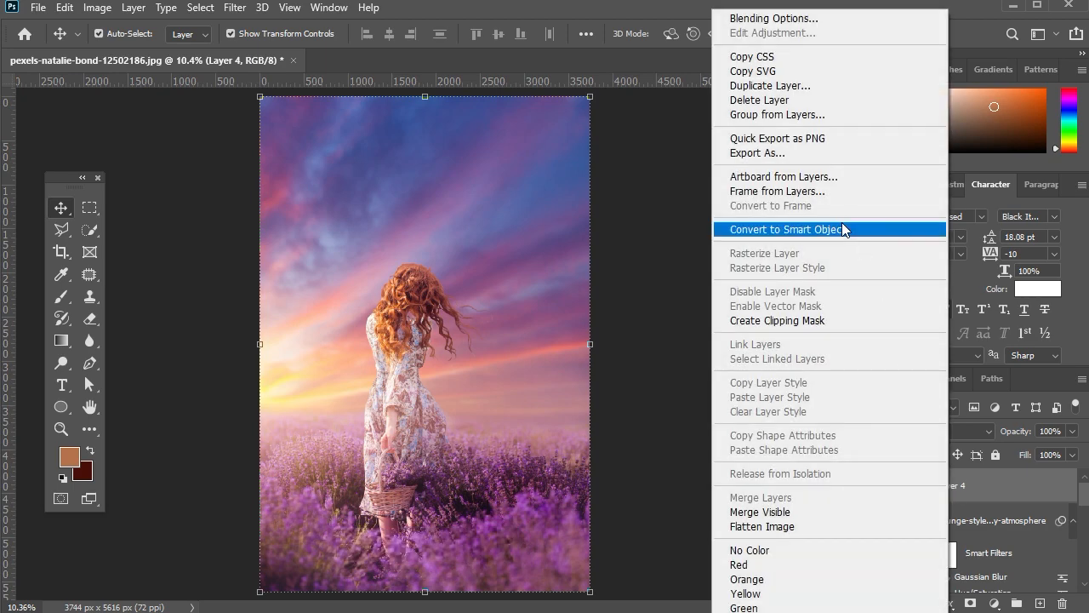
pyautogui.click(846, 229)
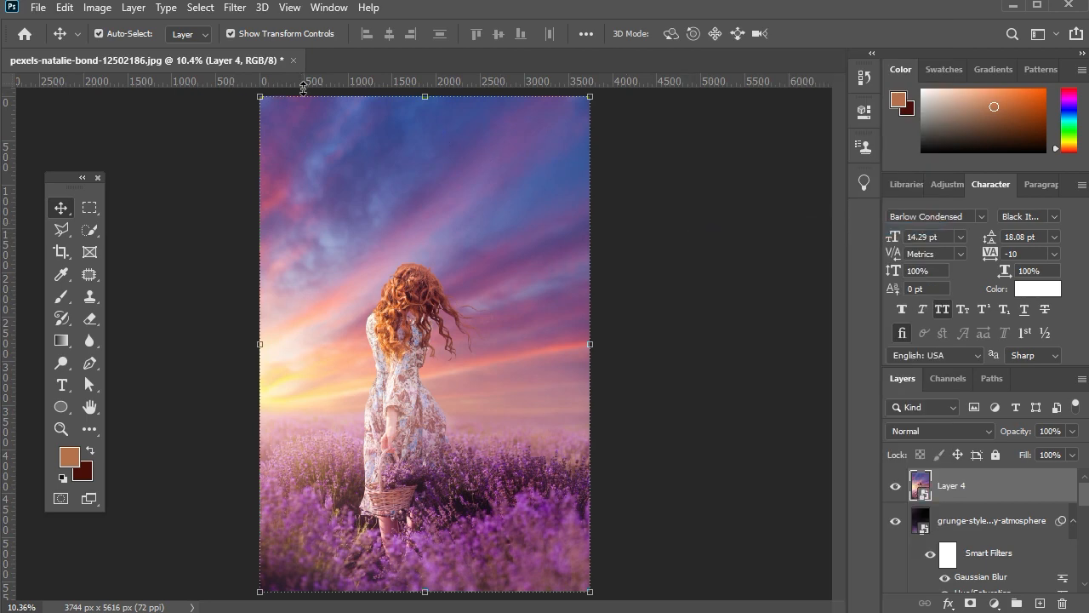
# Step: Grade the merged layer in the Camera Raw Filter with exposure +0.05, contrast +15, highlights +11, whites +11 and blacks -13
pyautogui.click(234, 8)
pyautogui.click(248, 110)
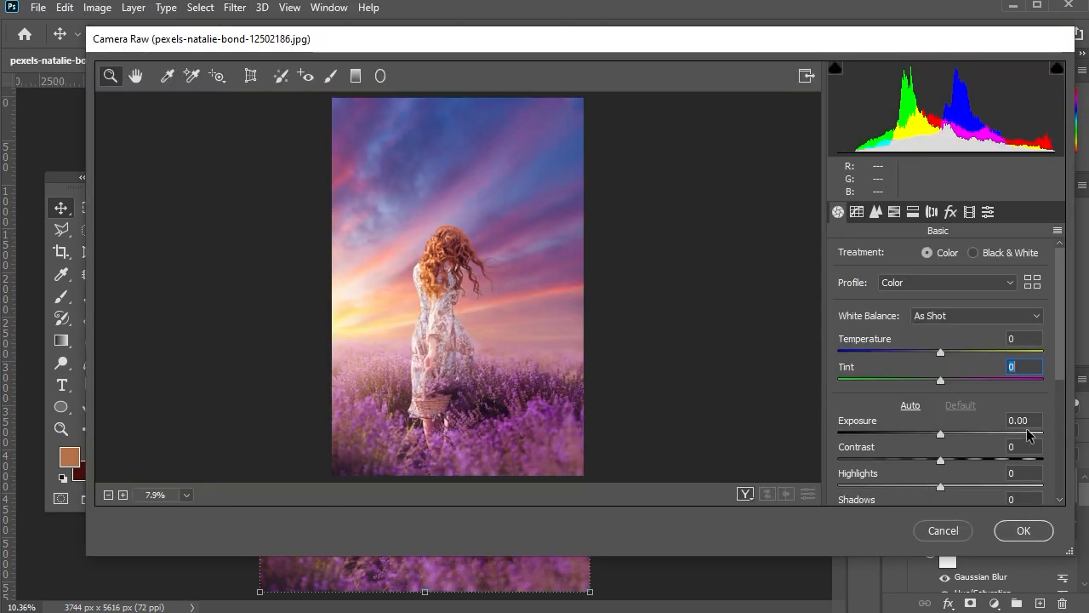
pyautogui.click(1009, 421)
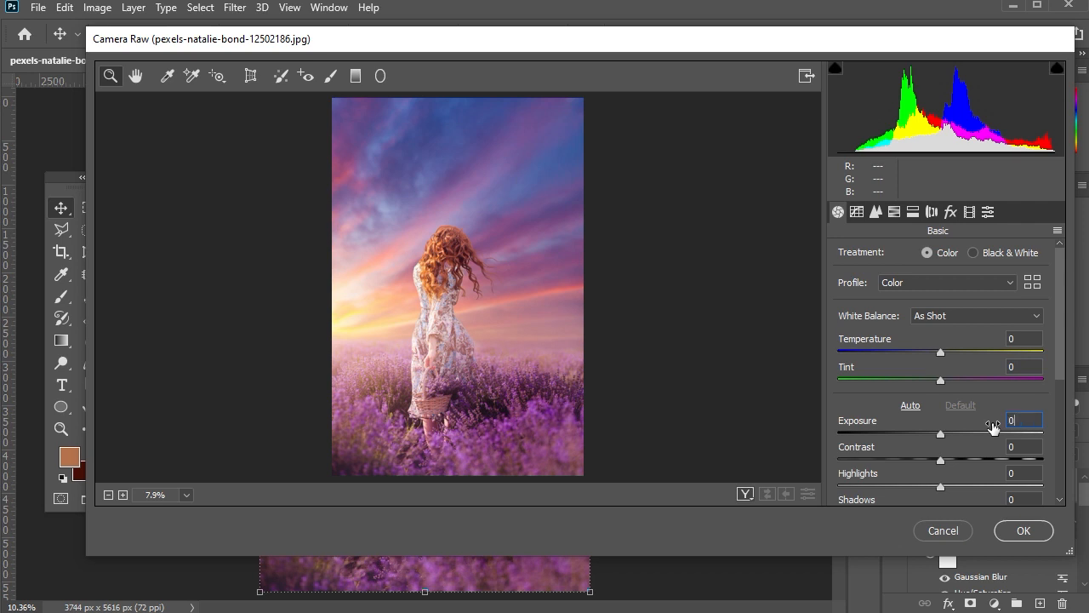
pyautogui.write('.05')
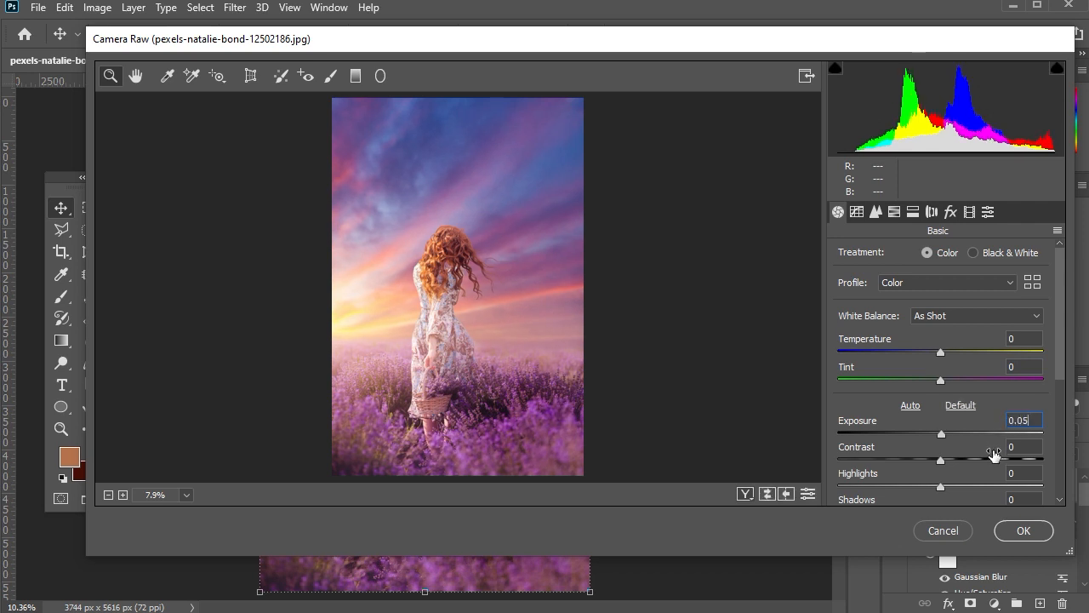
pyautogui.moveTo(940, 460); pyautogui.dragTo(954, 462)
pyautogui.scroll(-3, 1038, 407)
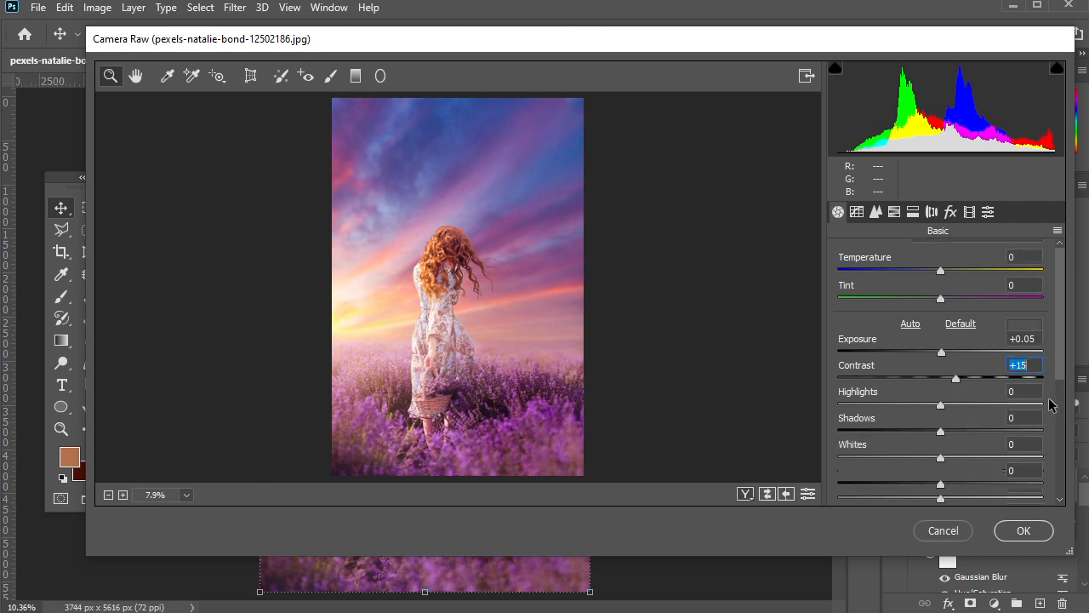
pyautogui.moveTo(941, 364); pyautogui.dragTo(953, 366)
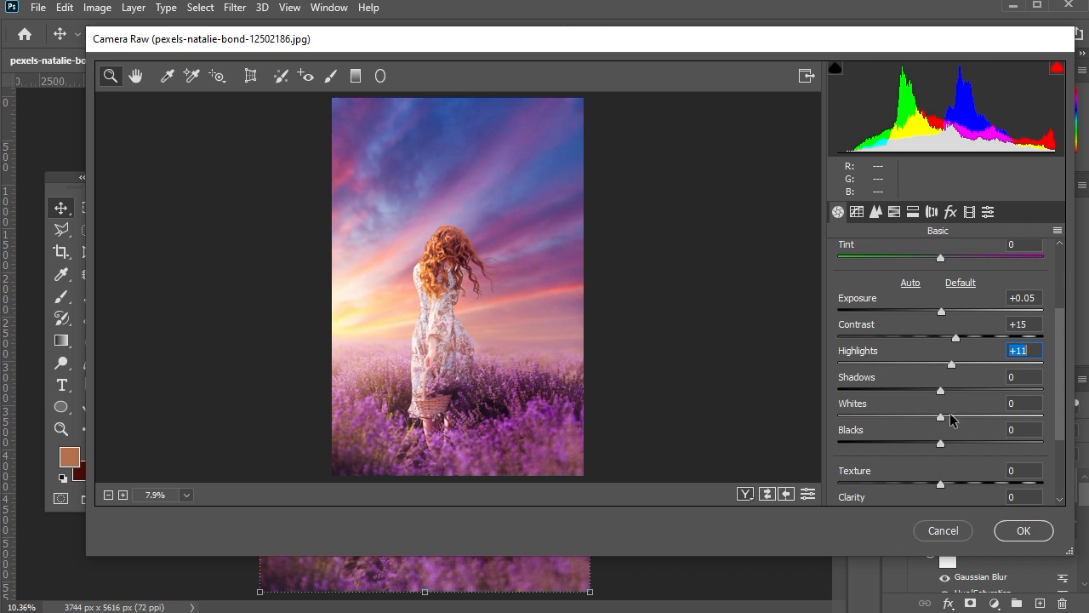
pyautogui.moveTo(942, 417); pyautogui.dragTo(930, 445)
pyautogui.scroll(3, 928, 446)
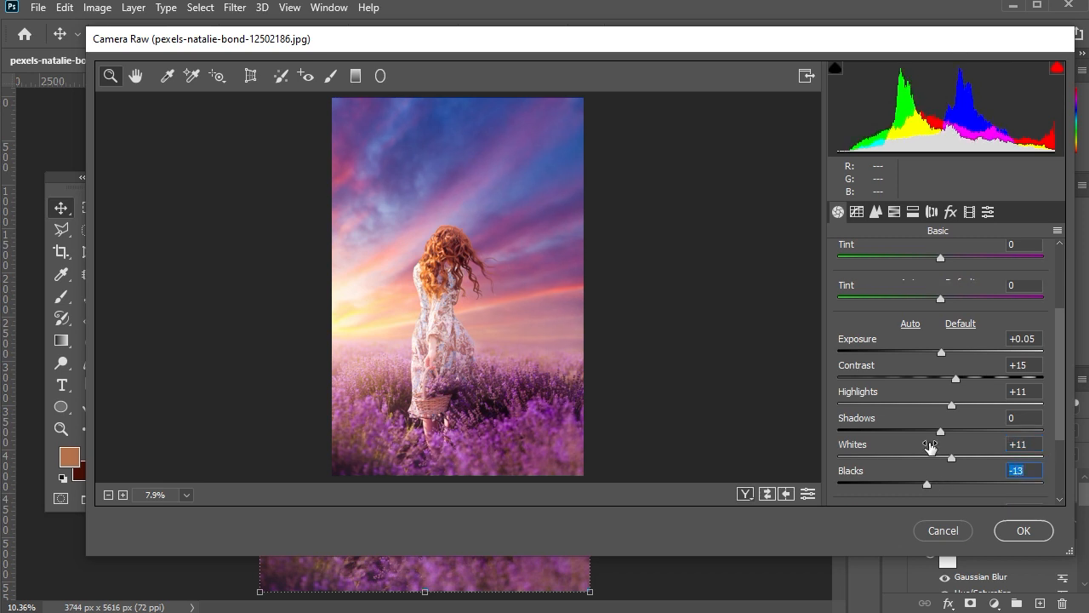
# Step: Set vibrance to -5 and saturation to -7, and add a post-crop vignette with amount -11
pyautogui.scroll(-6, 931, 448)
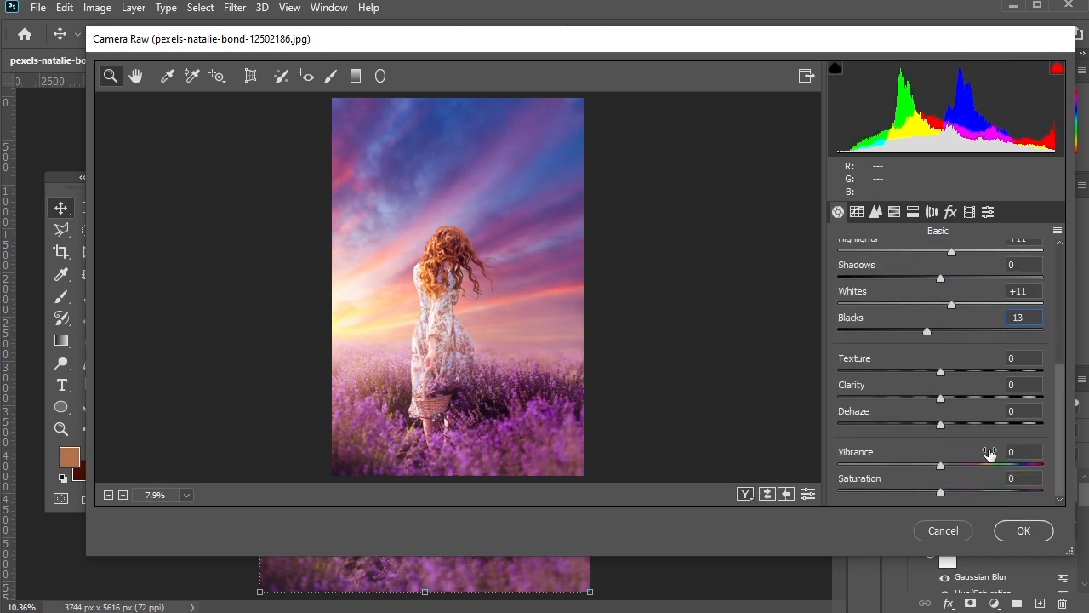
pyautogui.moveTo(941, 471); pyautogui.dragTo(933, 492)
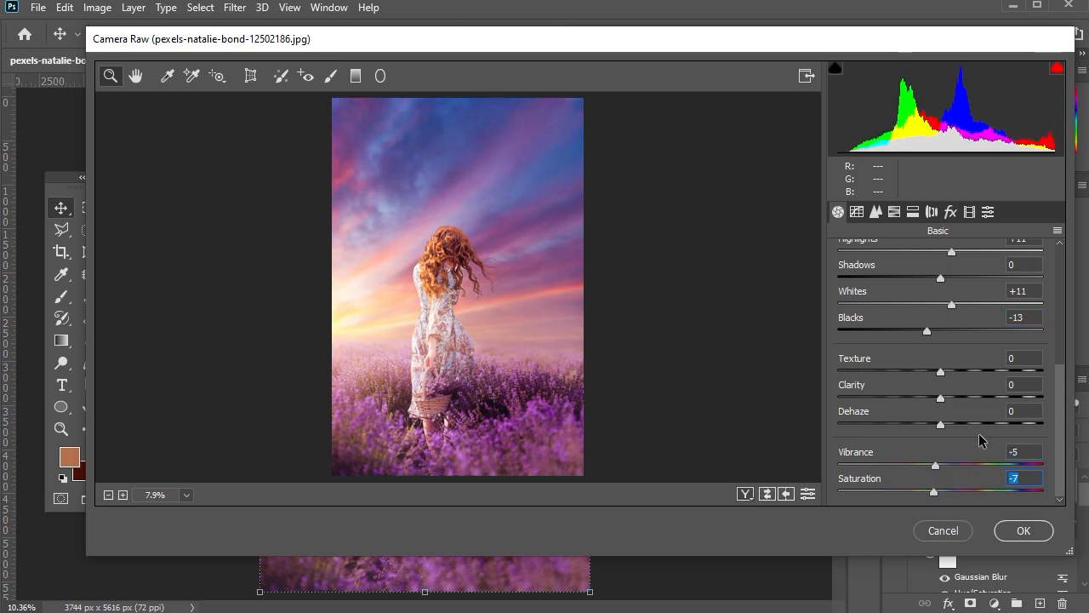
pyautogui.click(949, 213)
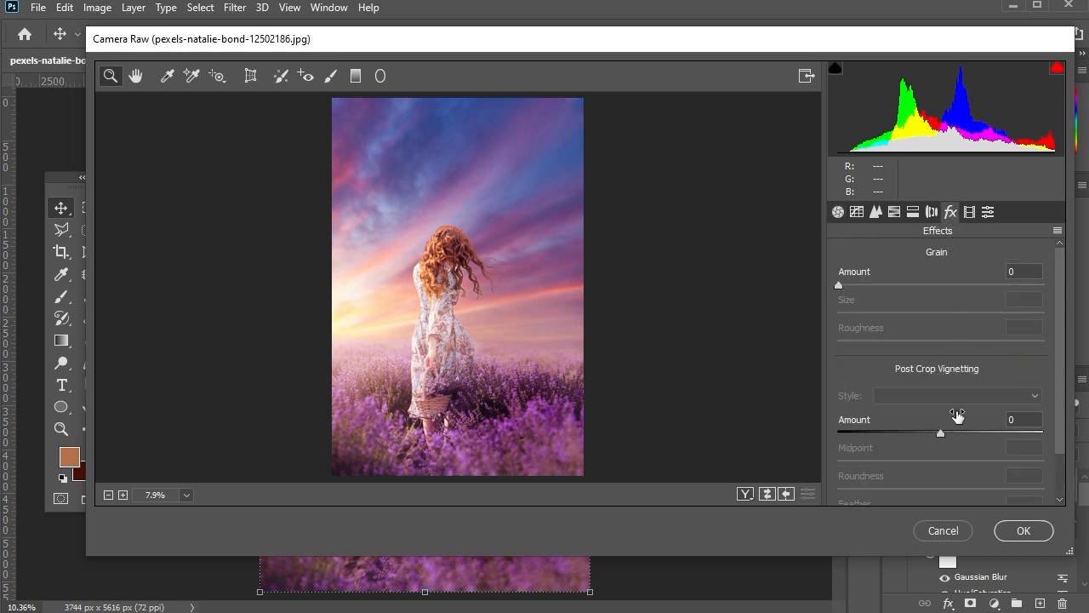
pyautogui.moveTo(940, 433); pyautogui.dragTo(930, 435)
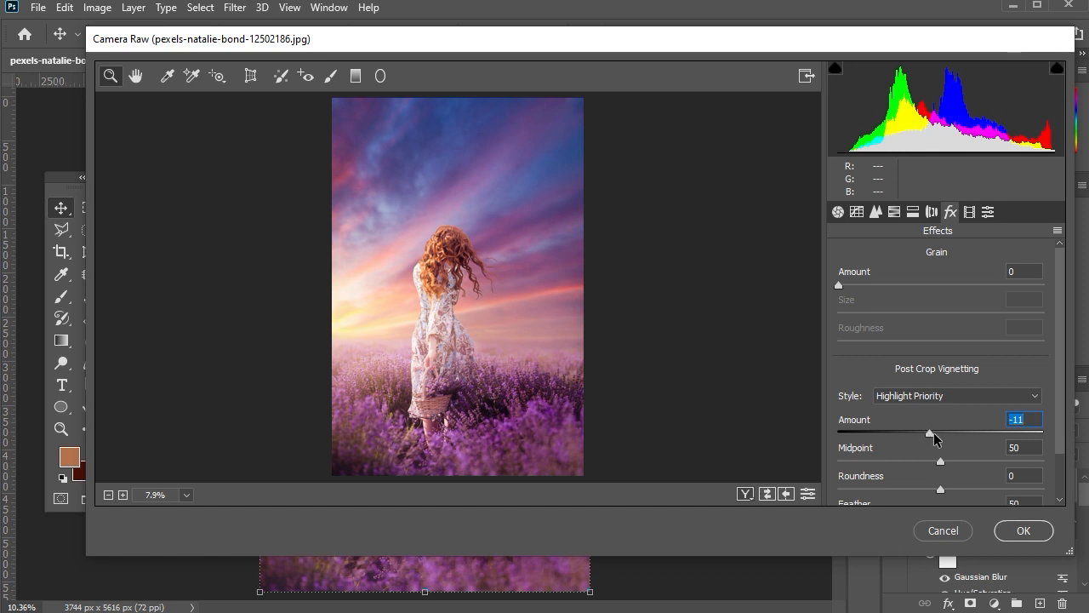
# Step: Raise the clarity to +17 and lower the shadows to -6 in the basic adjustments
pyautogui.click(838, 212)
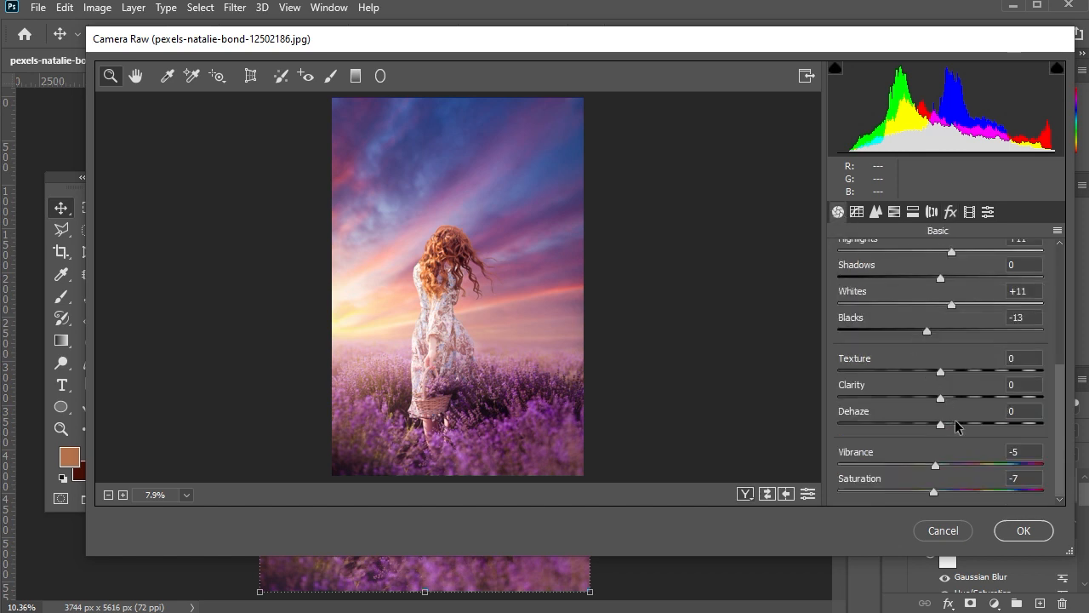
pyautogui.moveTo(941, 398)
pyautogui.mouseDown()
pyautogui.moveTo(960, 394)
pyautogui.moveTo(928, 403)
pyautogui.moveTo(954, 399)
pyautogui.mouseUp()
pyautogui.moveTo(956, 394); pyautogui.dragTo(935, 360)
pyautogui.scroll(2, 948, 333)
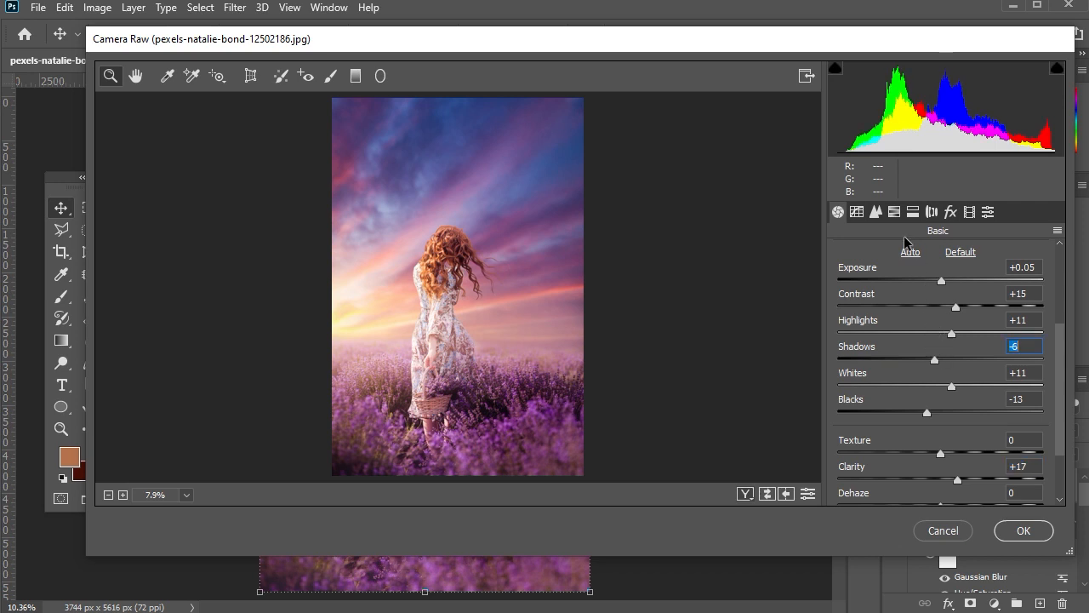
# Step: Adjust the purples in HSL to saturation +5, luminance +3 and hue +10, and apply the Camera Raw grade
pyautogui.click(894, 212)
pyautogui.click(904, 258)
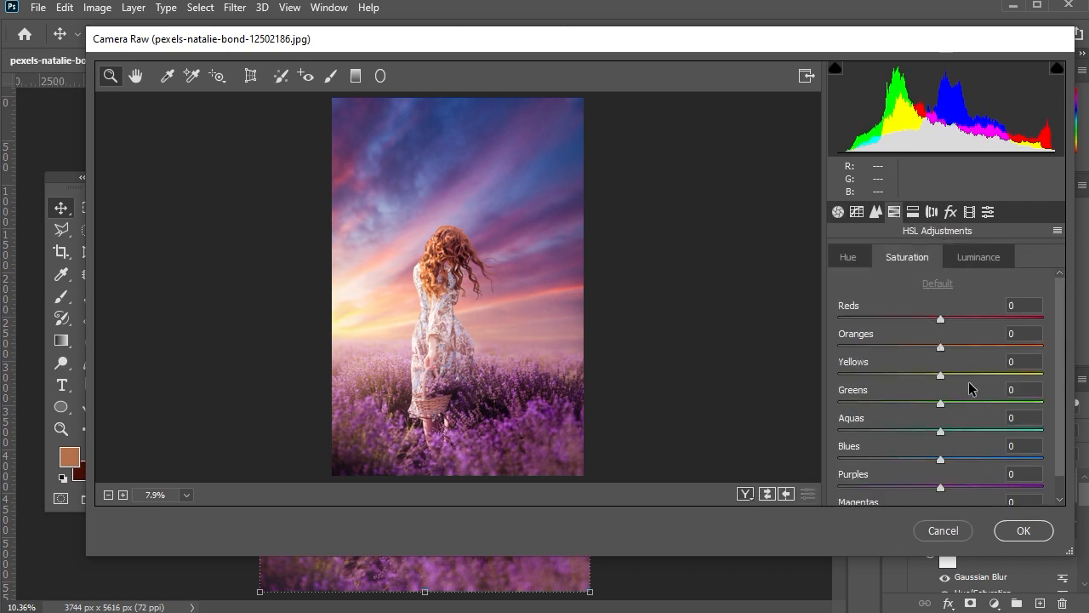
pyautogui.scroll(-1, 972, 383)
pyautogui.click(948, 463)
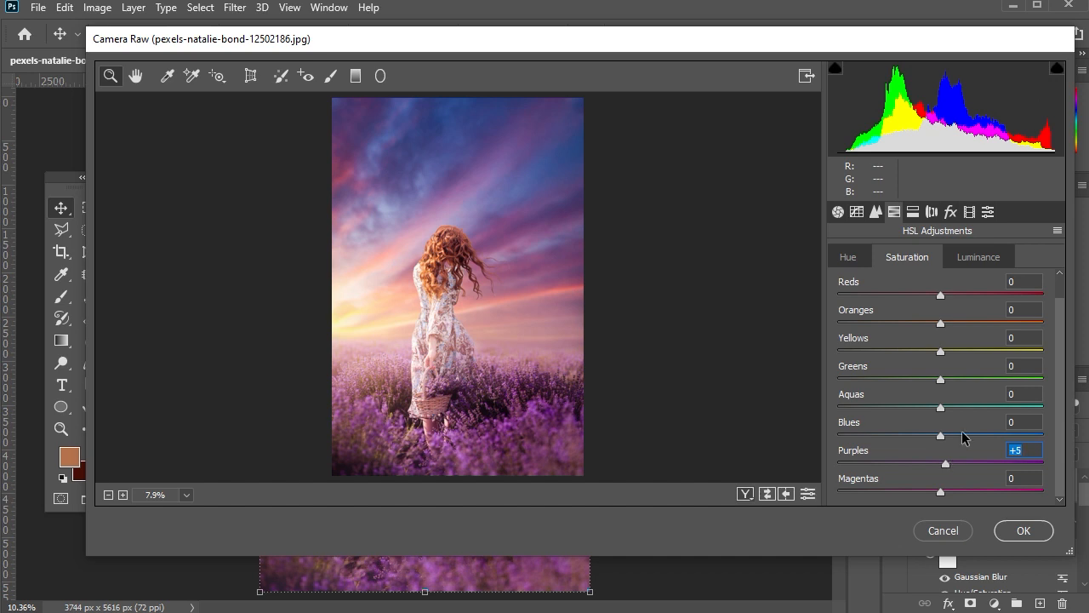
pyautogui.click(961, 263)
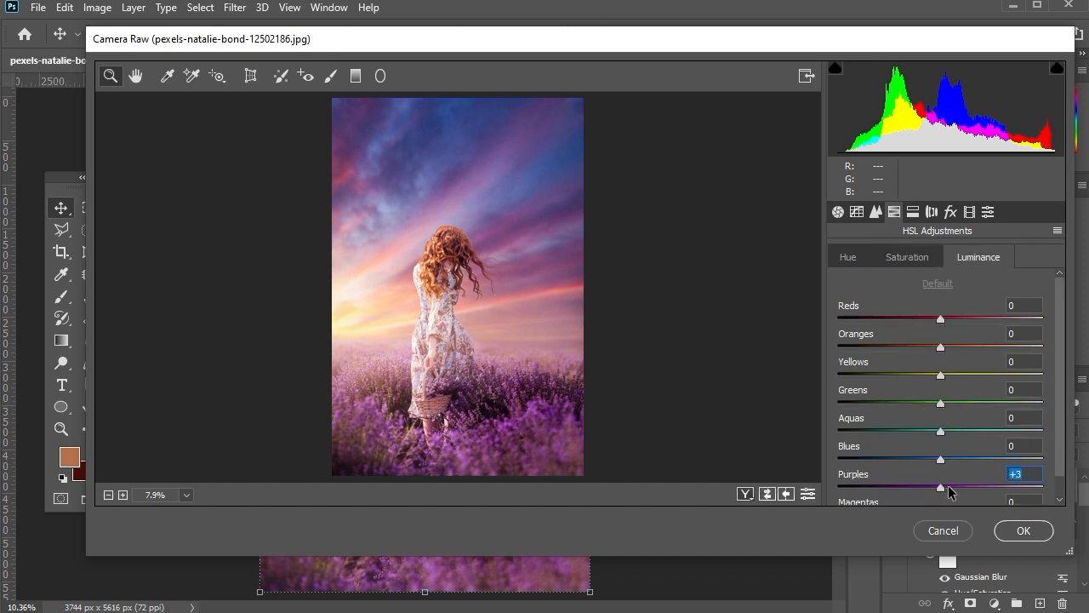
pyautogui.click(862, 259)
pyautogui.click(951, 487)
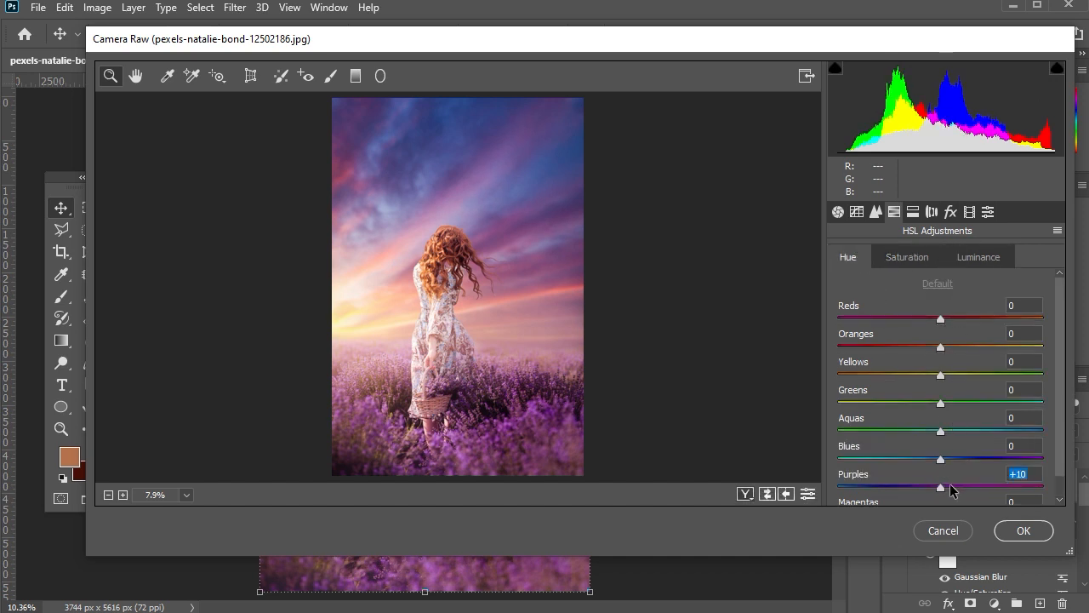
pyautogui.click(1021, 529)
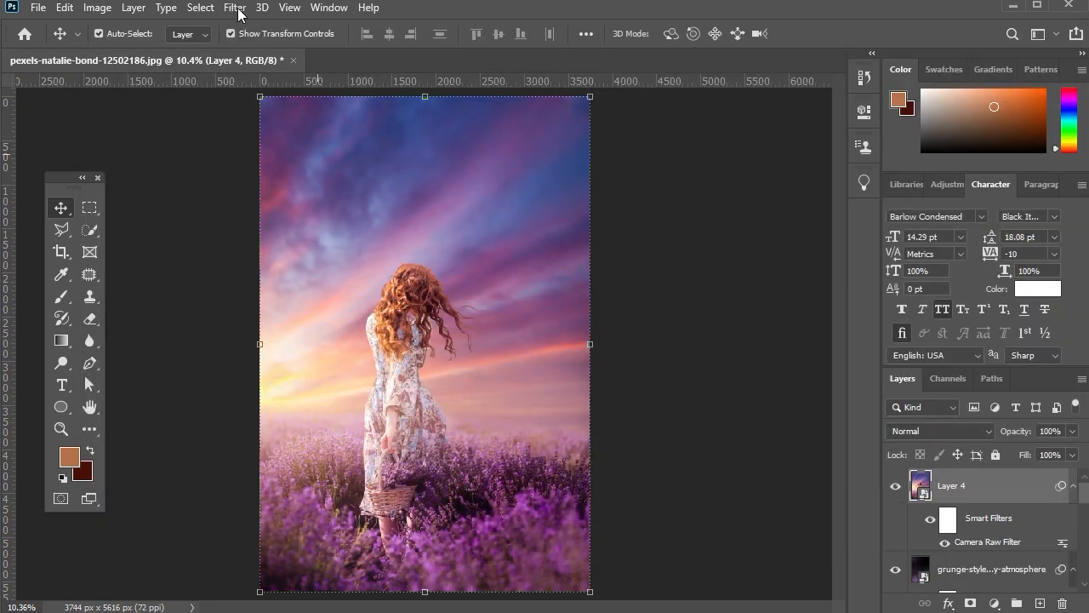
# Step: Apply a 17 px Tilt-Shift blur to Layer 4 with the sharp zone spanning from the upper sky to the lavender field's horizon
pyautogui.click(236, 9)
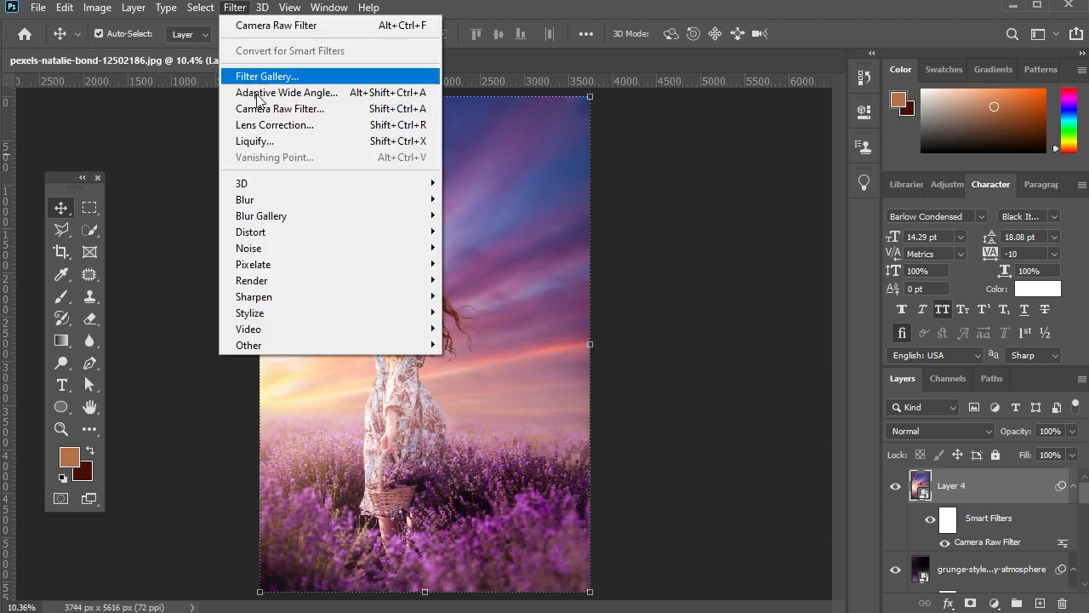
pyautogui.moveTo(279, 214)
pyautogui.click(511, 246)
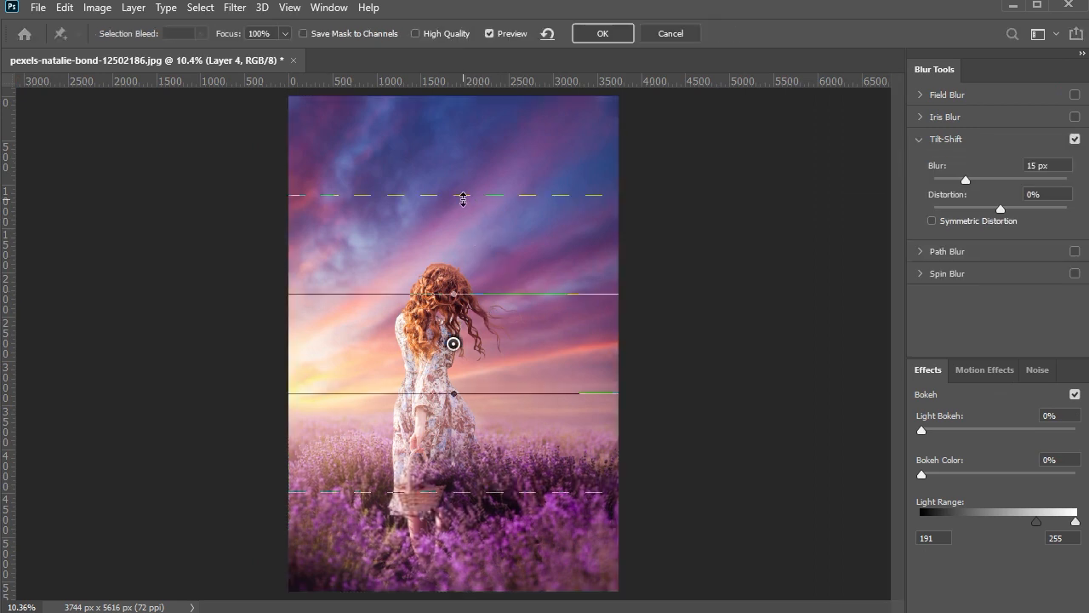
pyautogui.moveTo(461, 151); pyautogui.dragTo(462, 78)
pyautogui.moveTo(494, 165)
pyautogui.mouseDown()
pyautogui.moveTo(499, 105)
pyautogui.moveTo(487, 169)
pyautogui.mouseUp()
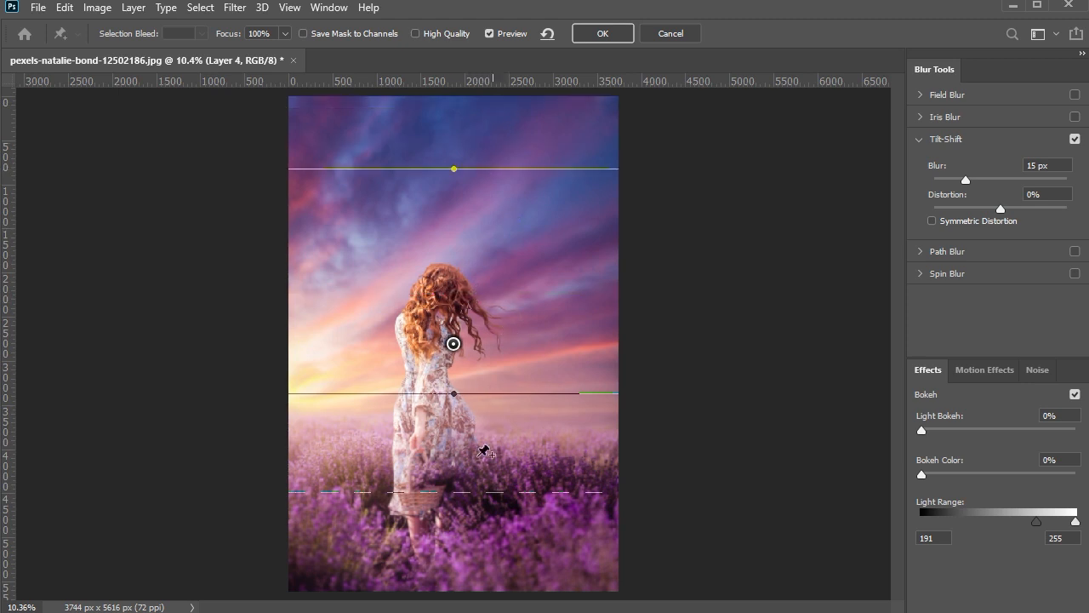
pyautogui.moveTo(474, 493); pyautogui.dragTo(476, 556)
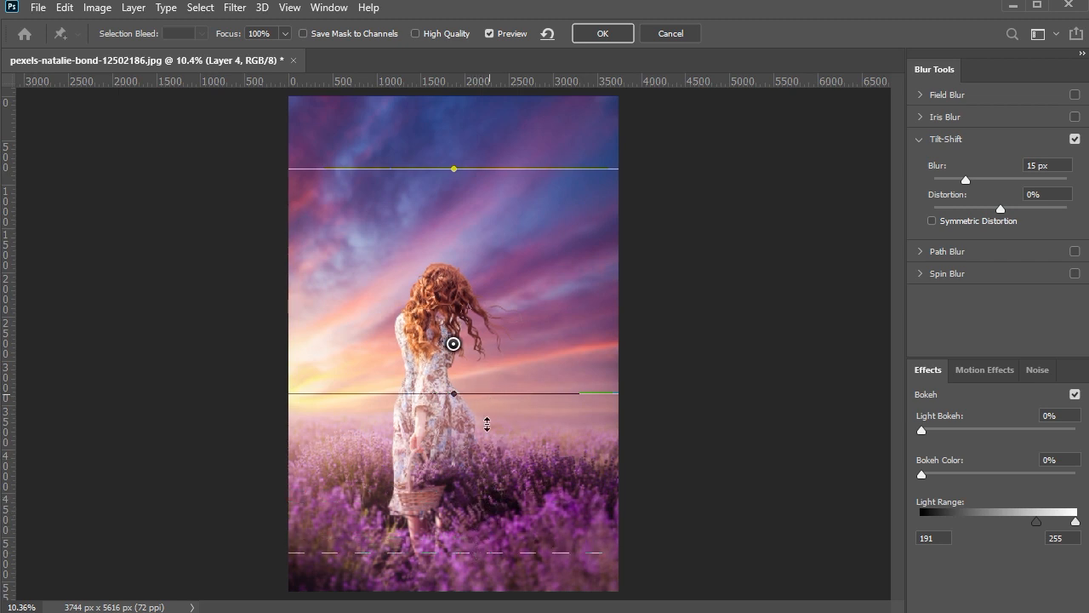
pyautogui.moveTo(487, 424); pyautogui.dragTo(485, 448)
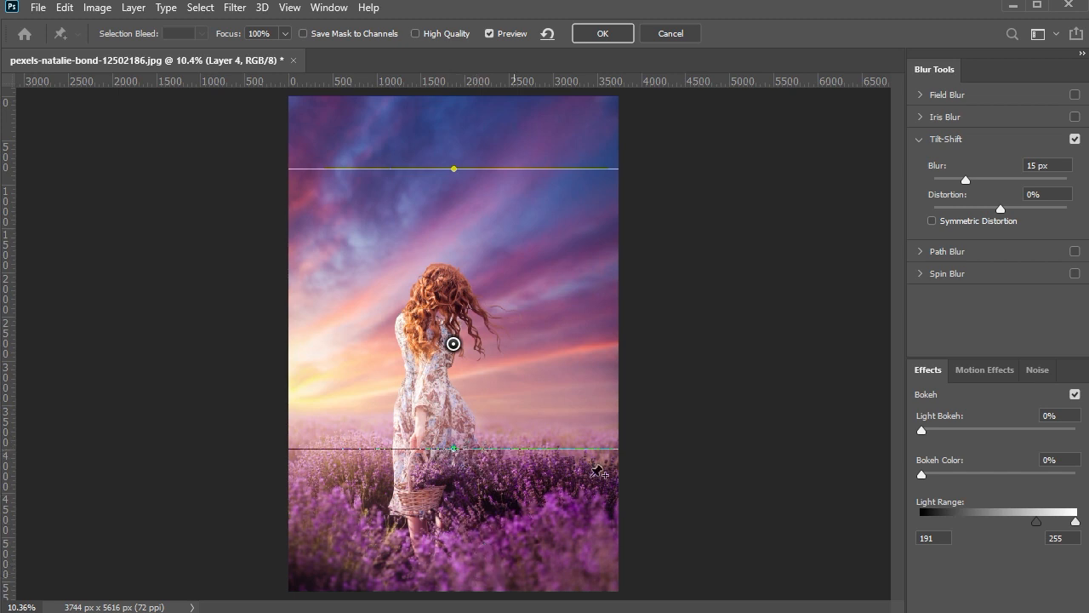
pyautogui.moveTo(966, 180); pyautogui.dragTo(968, 180)
pyautogui.moveTo(489, 440); pyautogui.dragTo(489, 424)
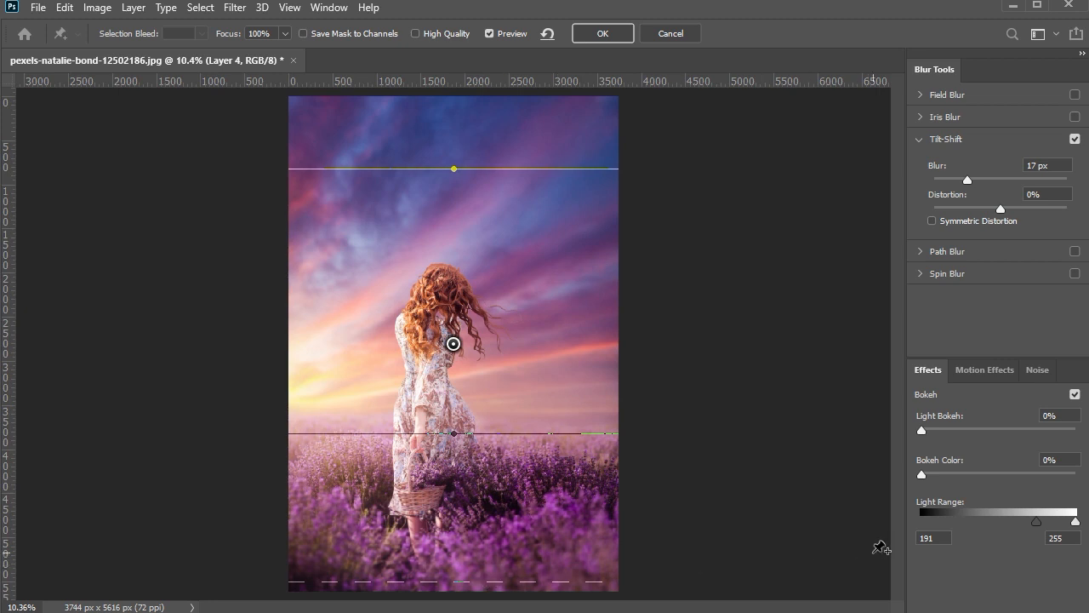
pyautogui.press('Return')
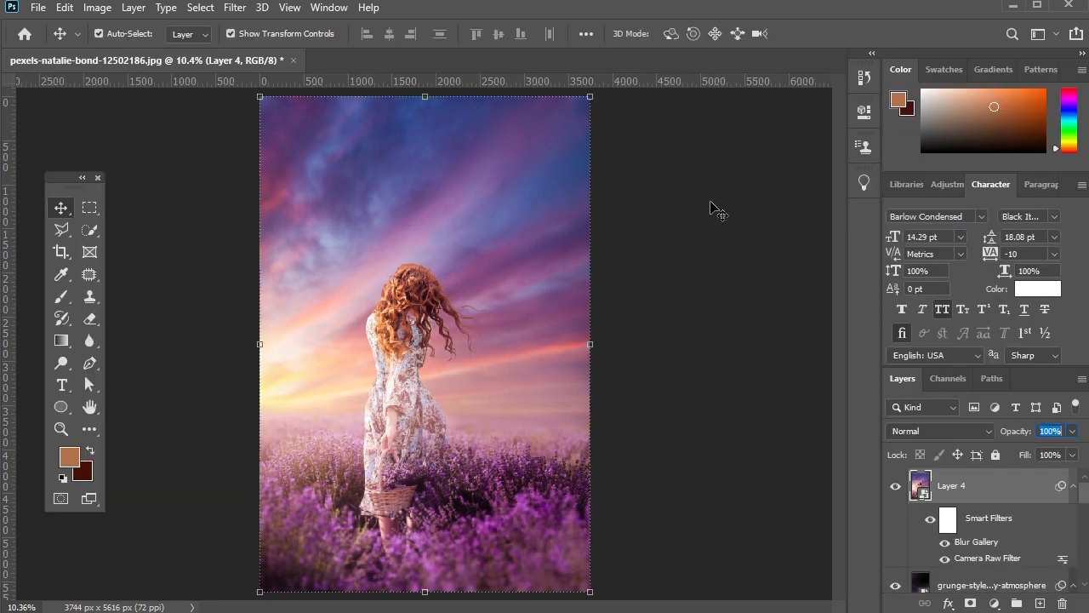
# Step: Compare the image with Layer 4 hidden and shown, and deselect the layer
pyautogui.click(896, 488)
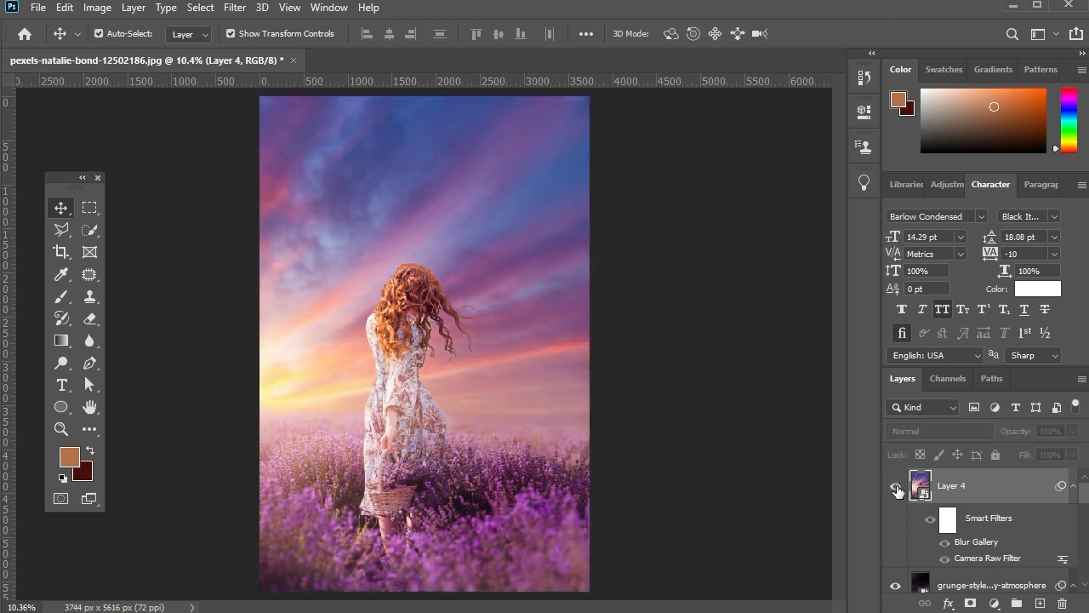
pyautogui.click(896, 488)
pyautogui.click(741, 432)
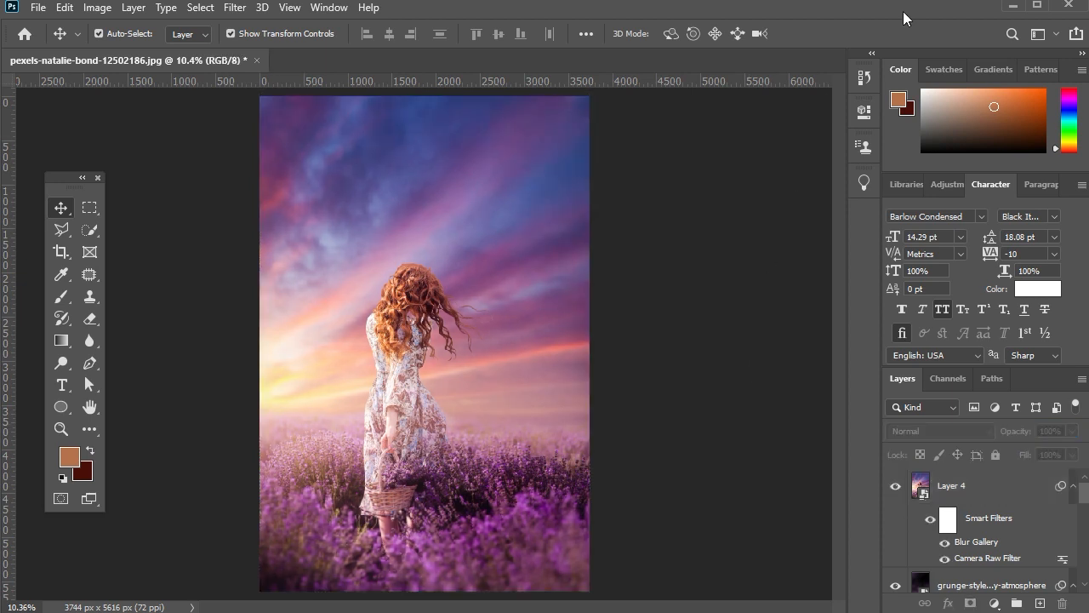